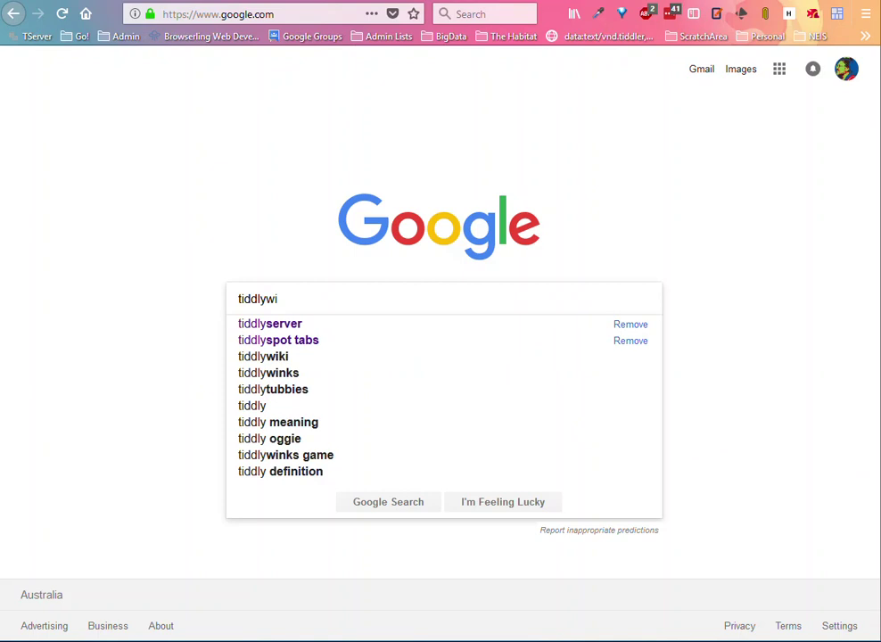
Search Google for tiddlywiki.com and open the official TiddlyWiki site from the results.
type("com")
key("Return")
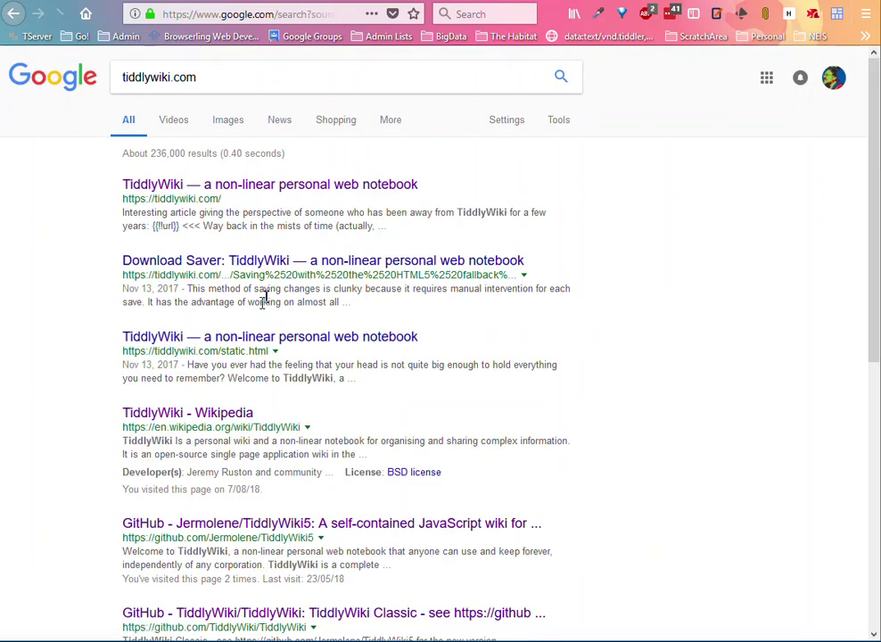
left_click(293, 187)
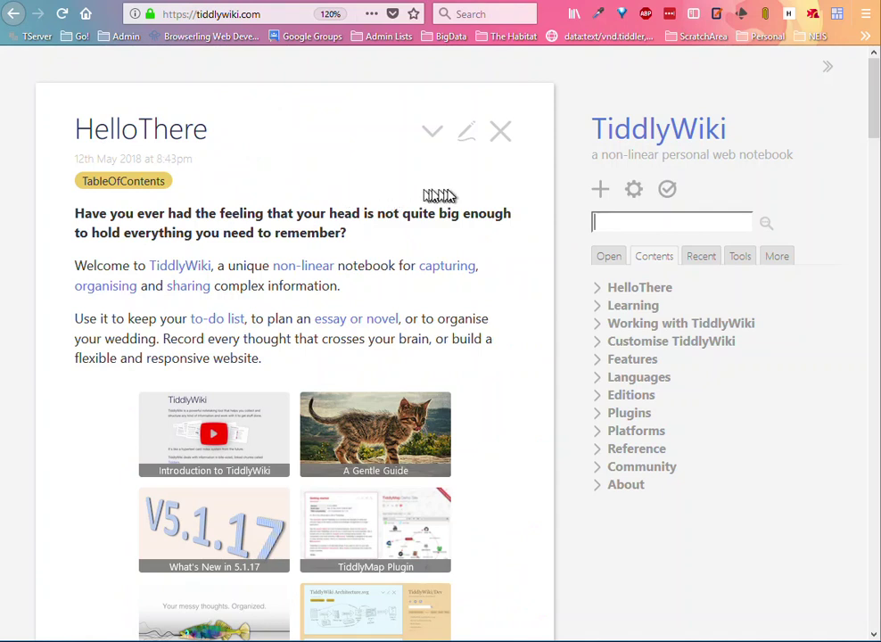
Download an empty TiddlyWiki as empty.html from the GettingStarted section and open the saved file in the browser.
scroll(451, 195, "down", 5)
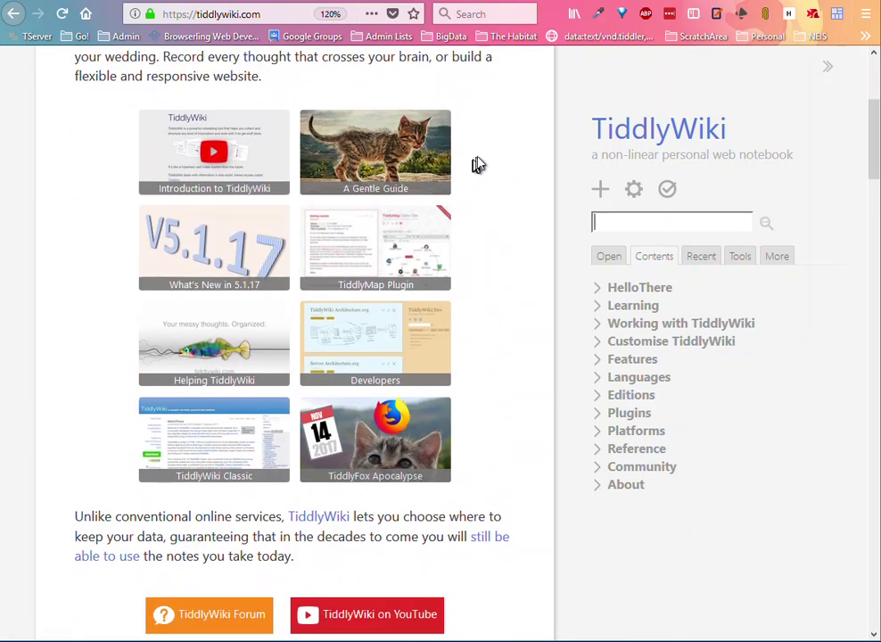
scroll(474, 167, "down", 8)
scroll(475, 162, "down", 6)
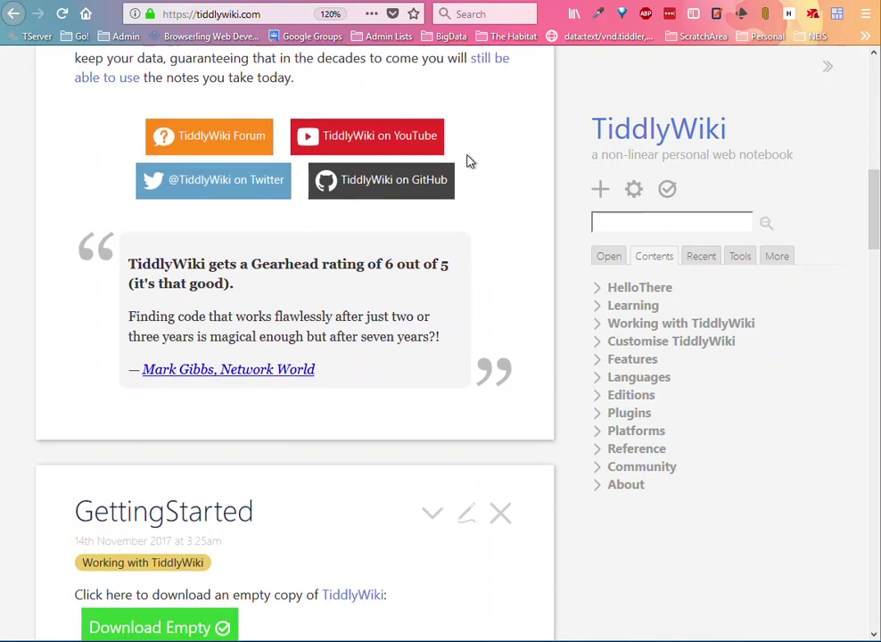
left_click(153, 357)
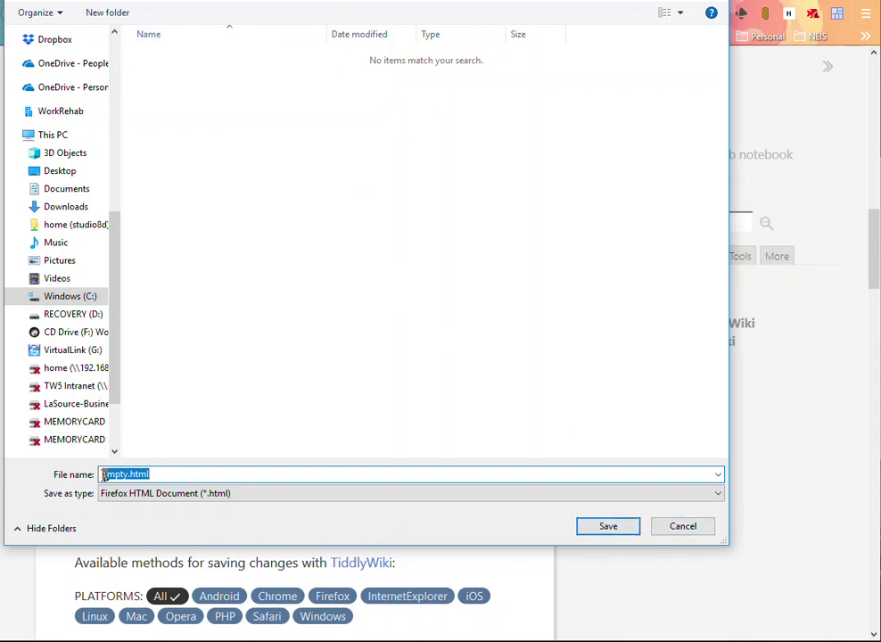
left_click(610, 528)
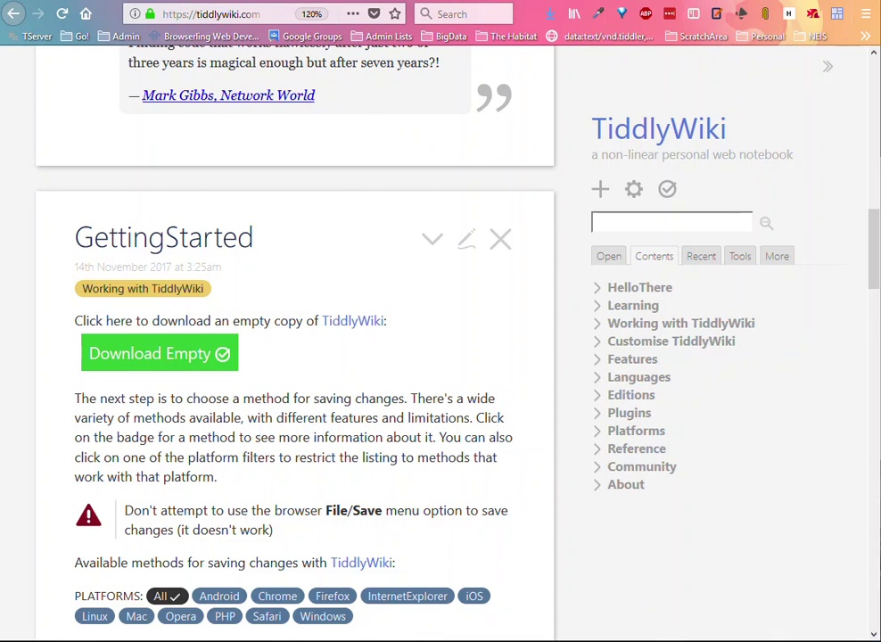
key("super+e")
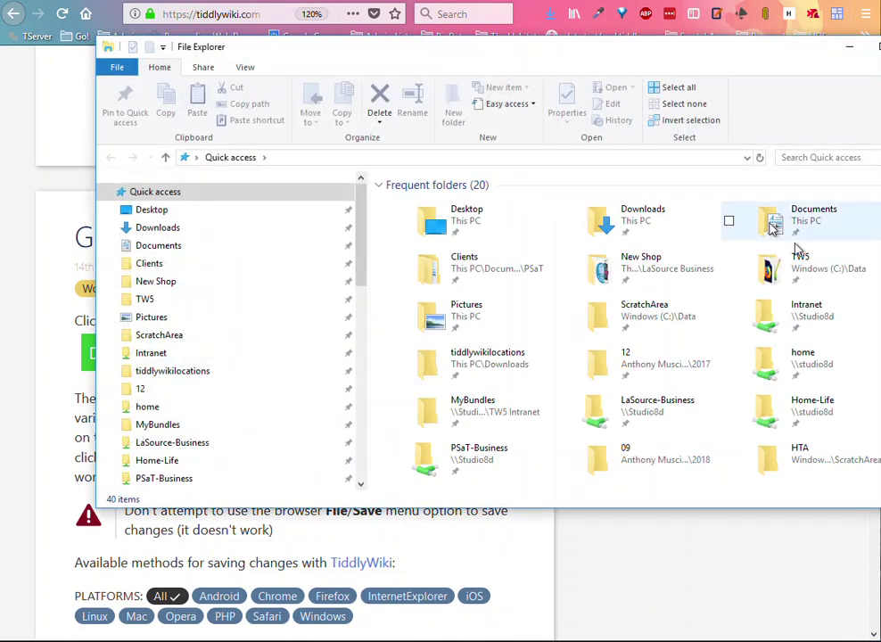
left_click_drag(669, 63, 880, 90)
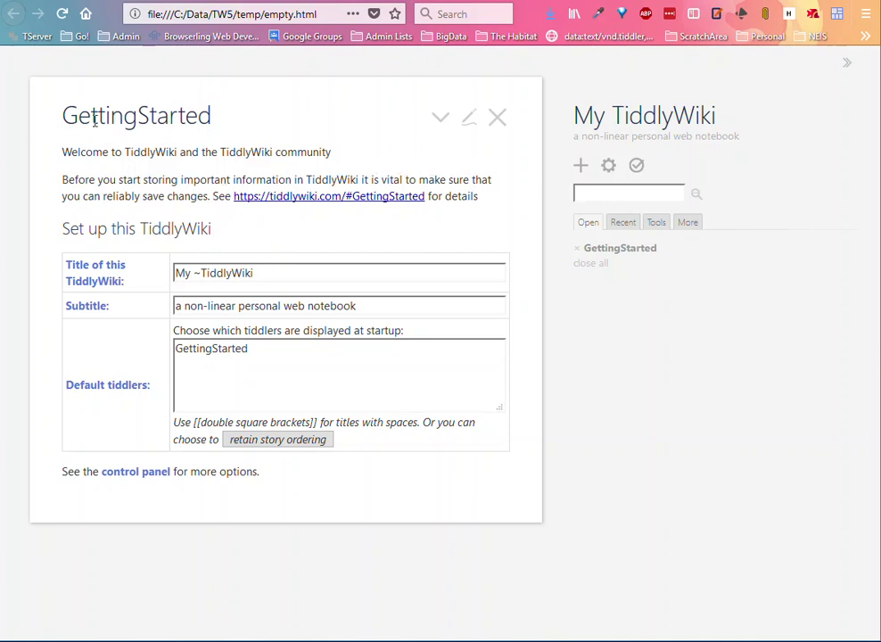
Change the title of this TiddlyWiki to "NotePad".
left_click(265, 275)
left_click_drag(265, 276, 165, 280)
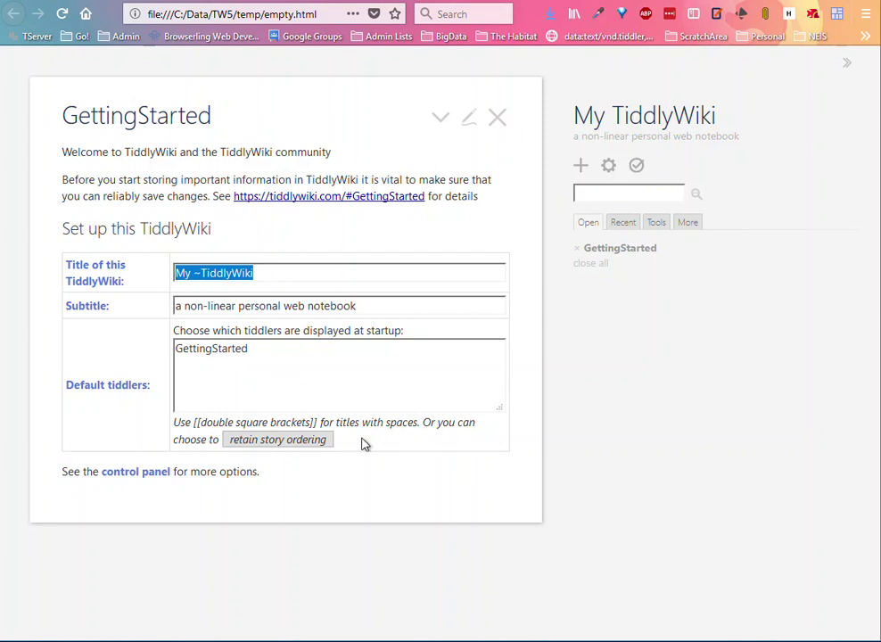
type("NotePad")
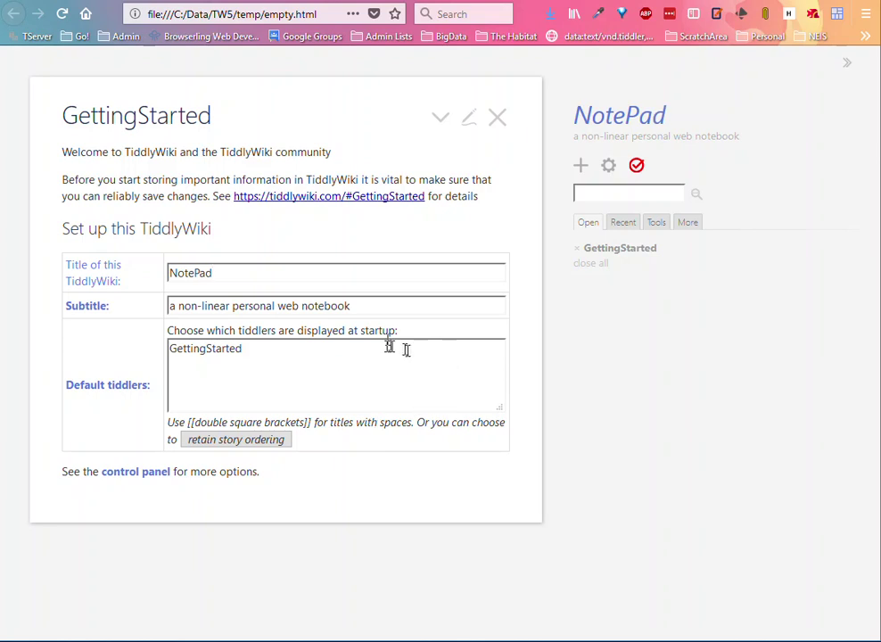
Set the wiki's subtitle to "Quick Test of ~TiddlyWiki", with the tilde preventing an automatic link.
left_click_drag(366, 309, 169, 314)
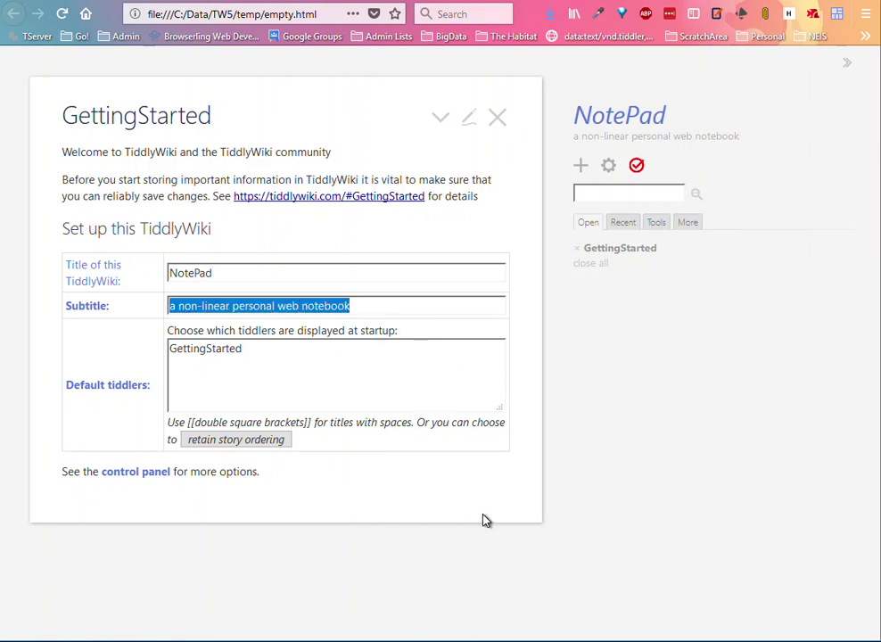
type("Q")
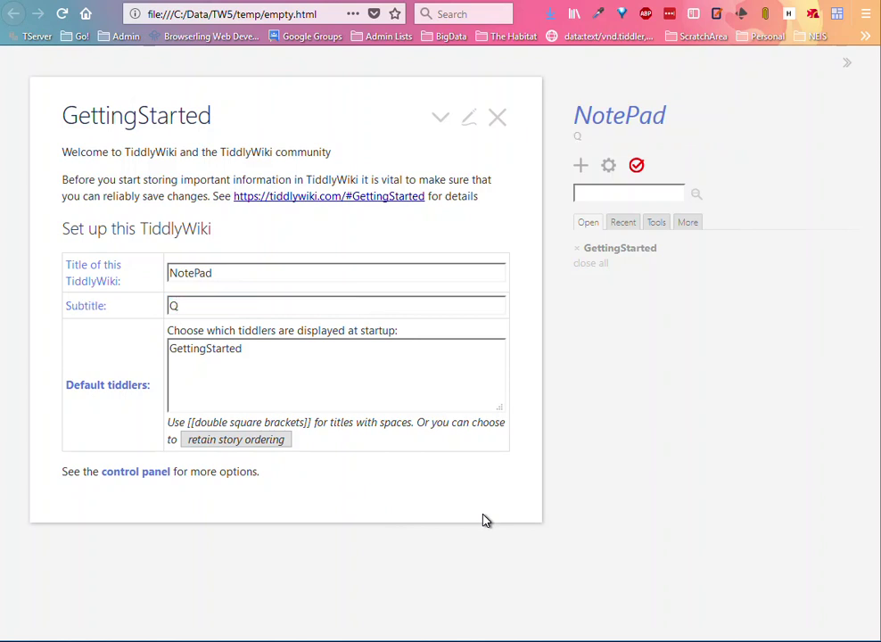
type("uick Test of TiddlyWiki")
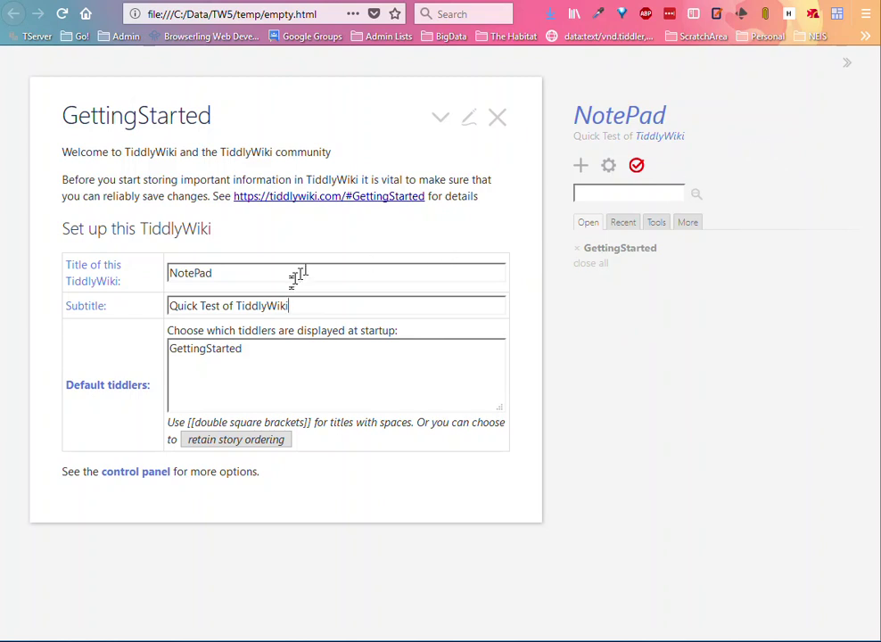
left_click(236, 306)
type("~")
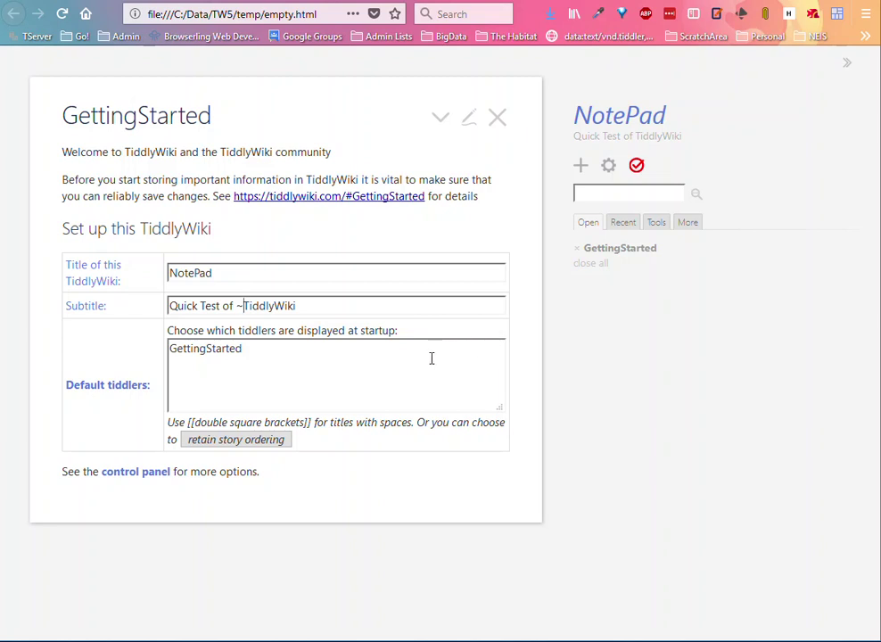
Replace GettingStarted with Home in the list of default tiddlers displayed at startup.
left_click(249, 349)
left_click_drag(249, 348, 163, 354)
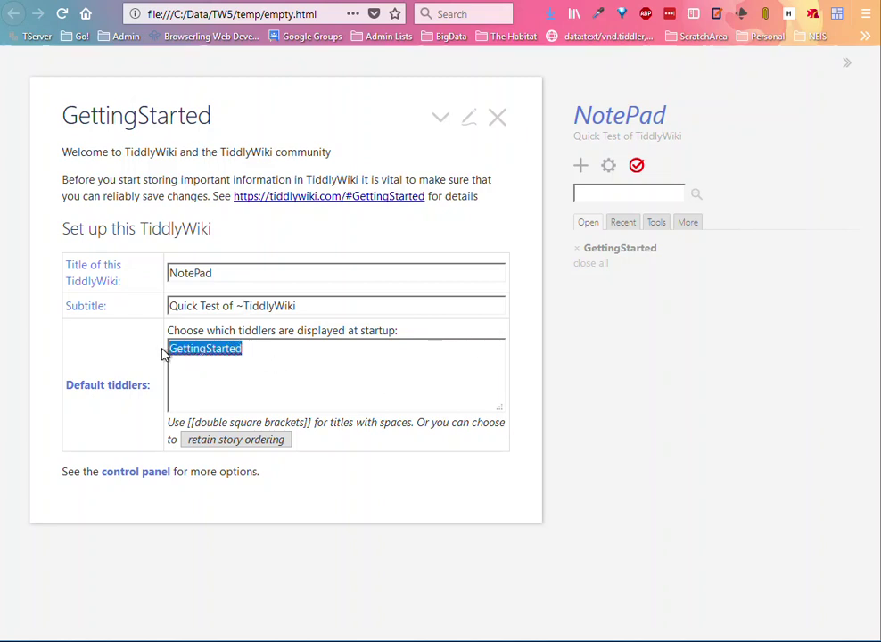
key("Delete")
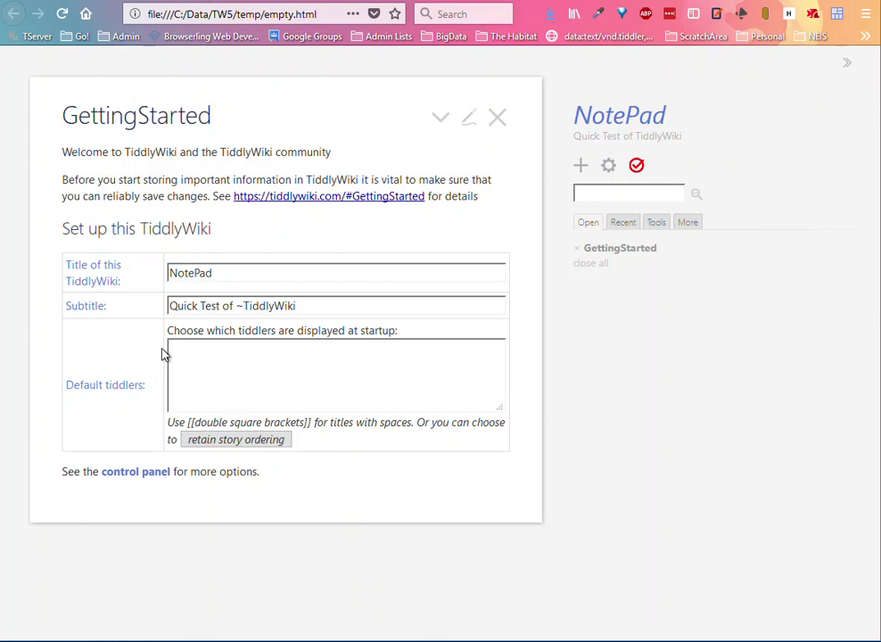
type("Hon")
Close the GettingStarted tiddler, save the wiki's changes and reload it.
left_click(502, 125)
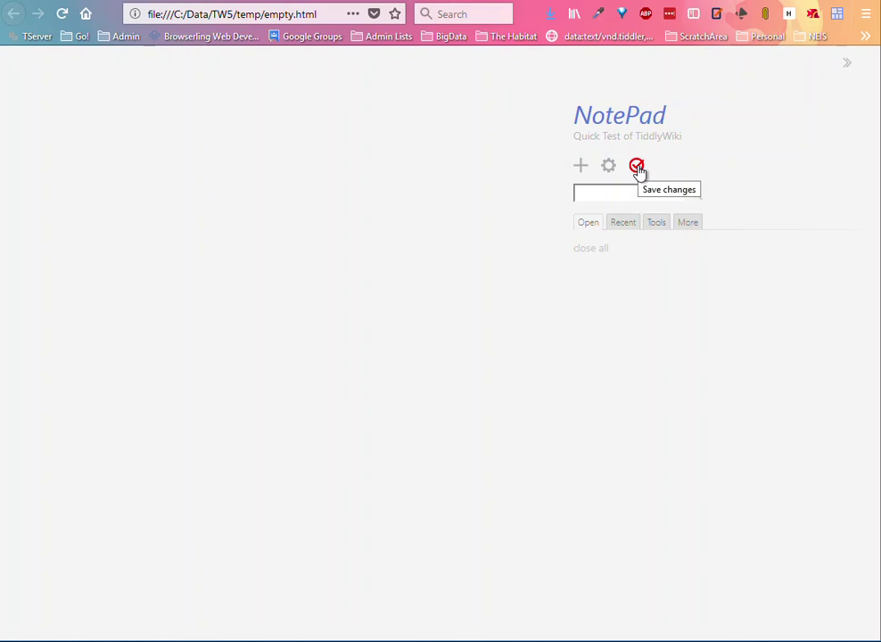
left_click(637, 168)
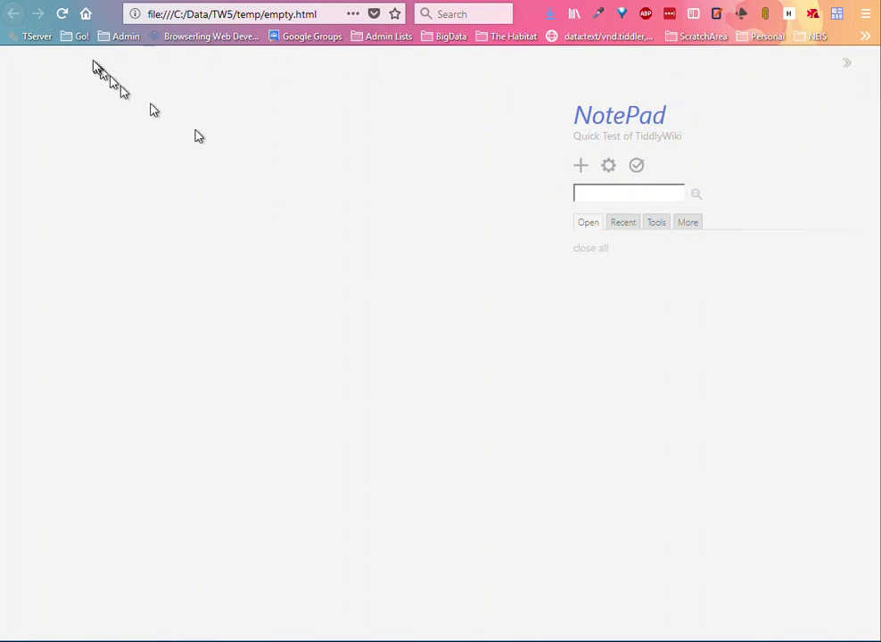
left_click(62, 14)
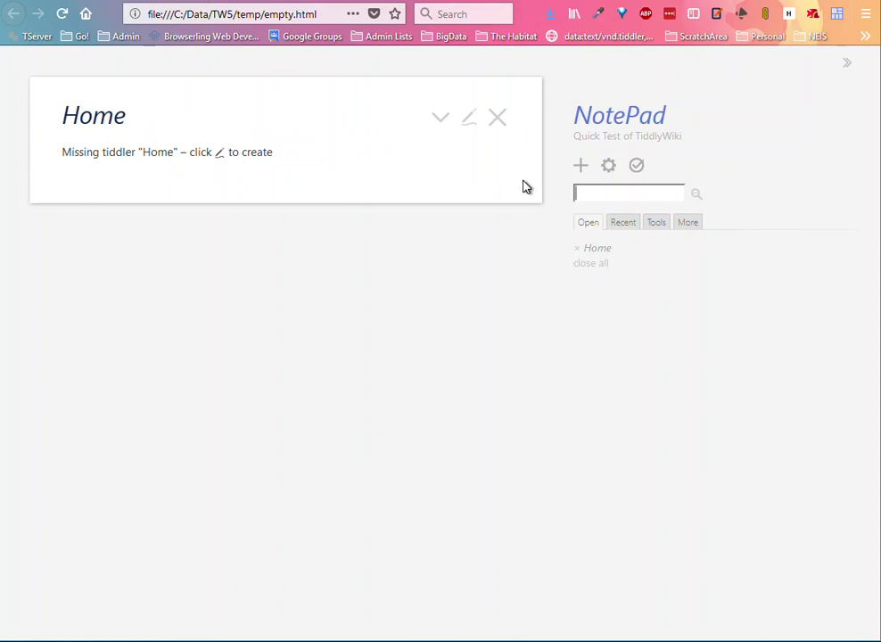
Create the Home tiddler with the text "We can create a tiddler, which is the basic minimum piece of information in TiddlyWiki" and reload the wiki.
left_click(467, 125)
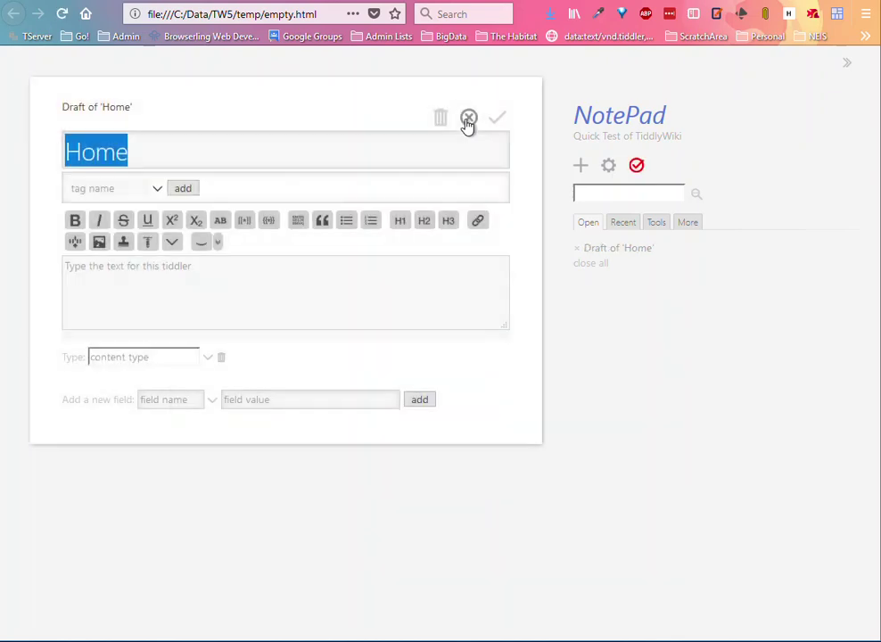
left_click(244, 278)
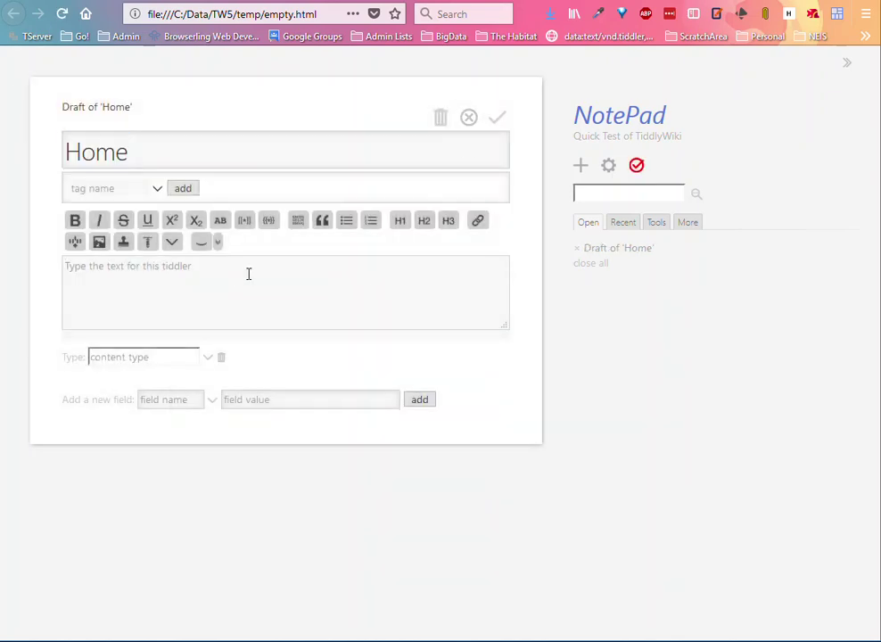
type("We can crea")
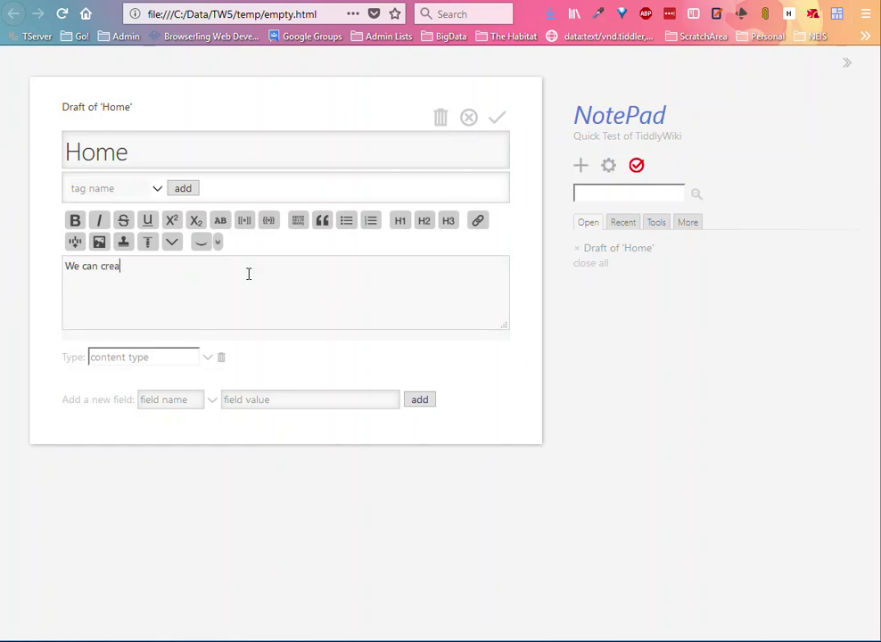
type("te a tiddler, which is the ")
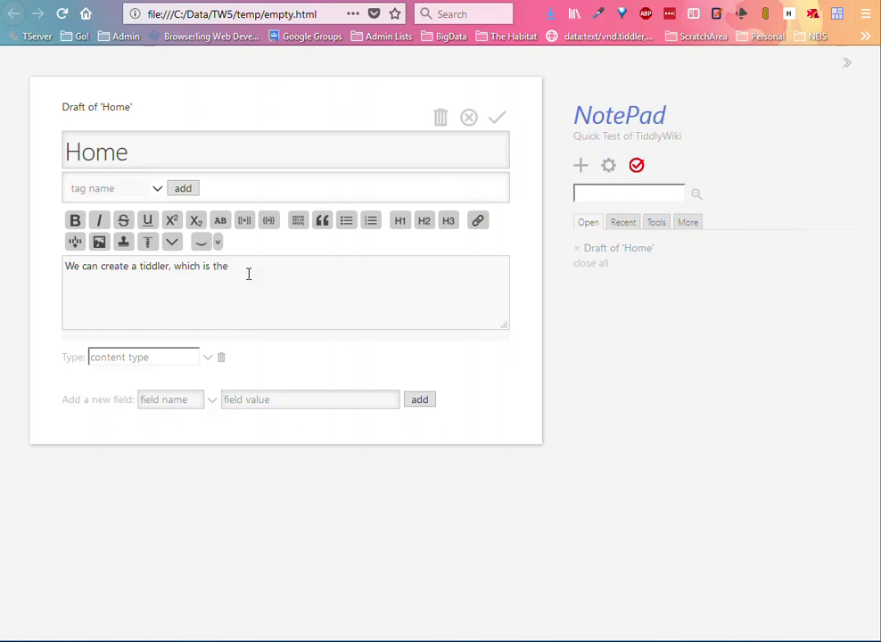
type("basic minimum piece of intrmation in")
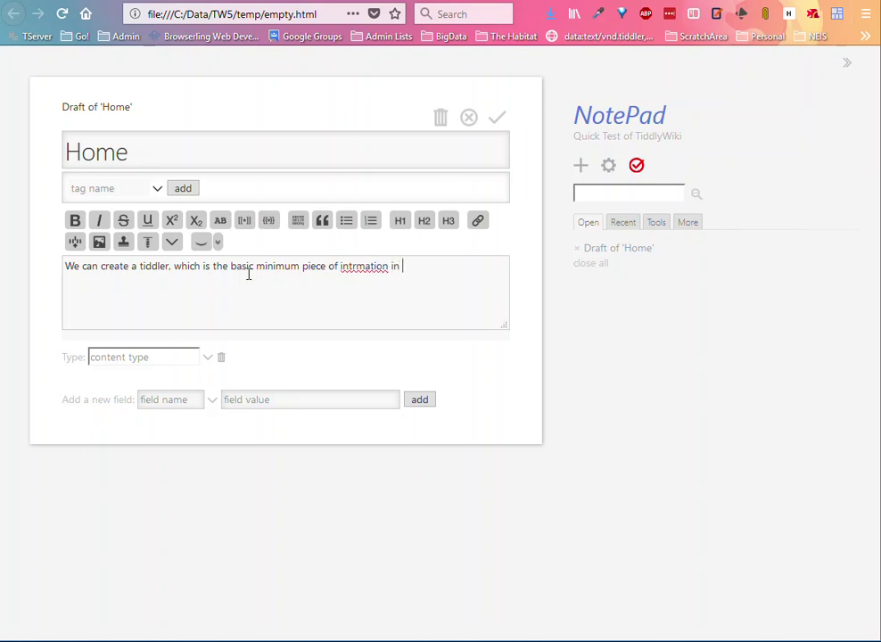
type(" TiddlyWiki")
right_click(377, 268)
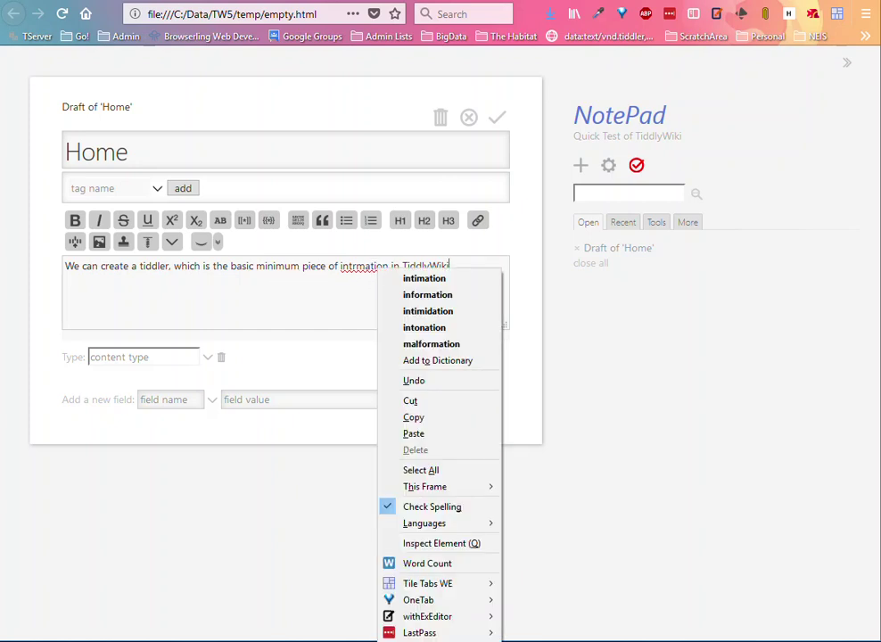
left_click(457, 295)
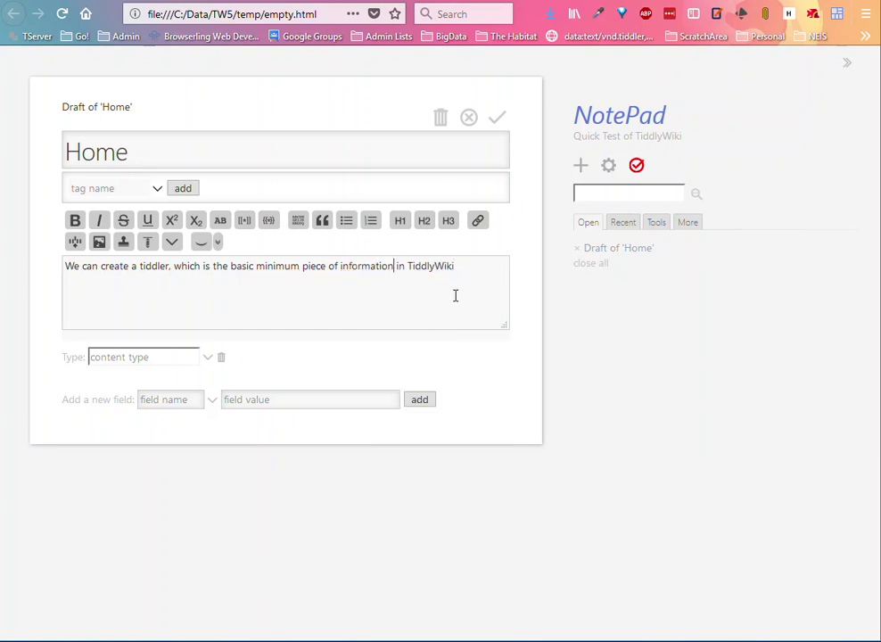
left_click(498, 120)
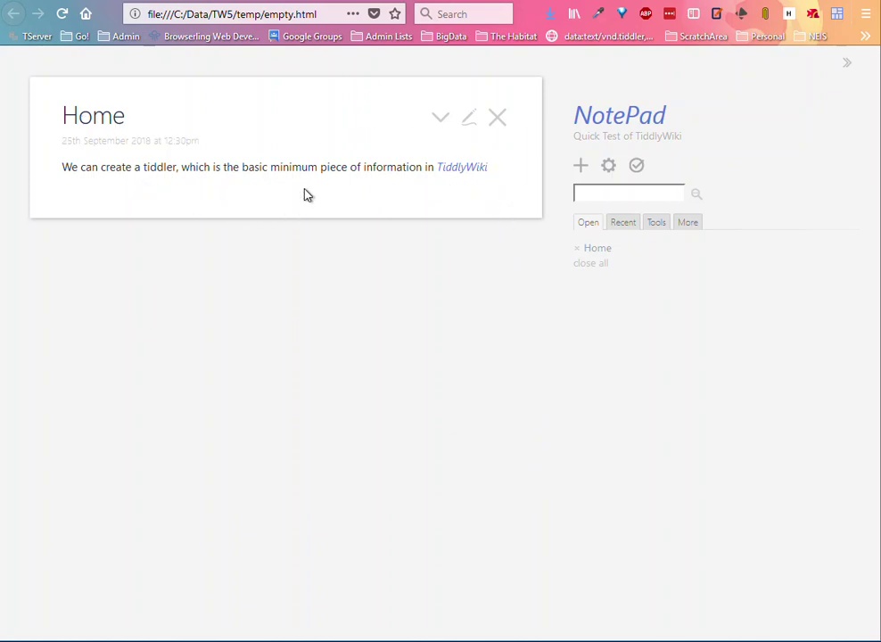
left_click(62, 14)
Create a new tiddler titled "Shopping List" without any text and save it.
left_click(581, 165)
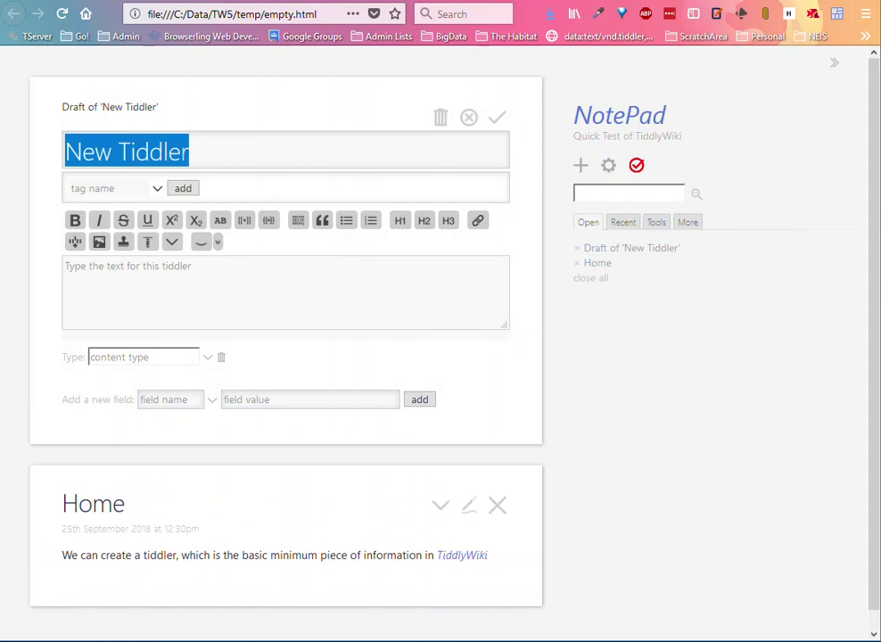
type("SHo")
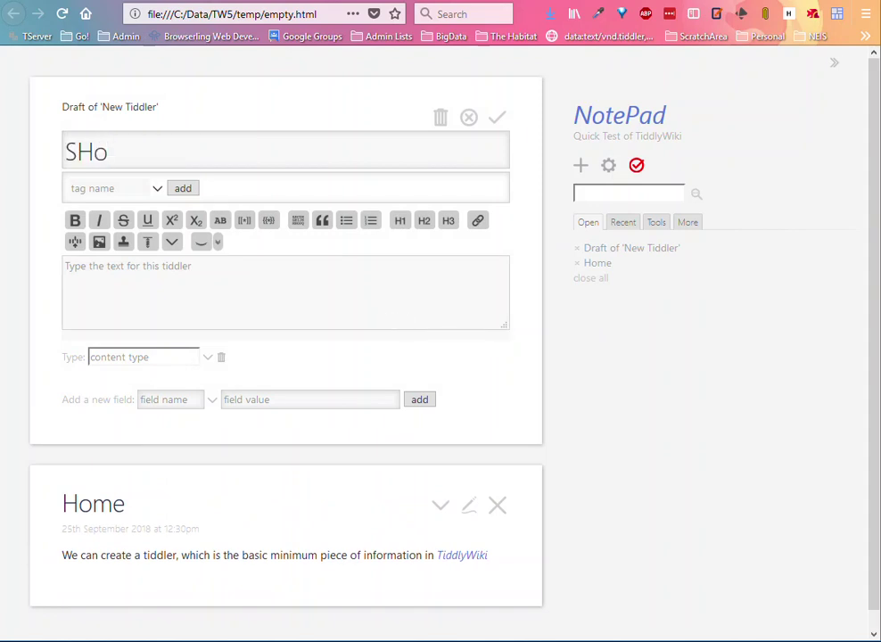
type("pping List")
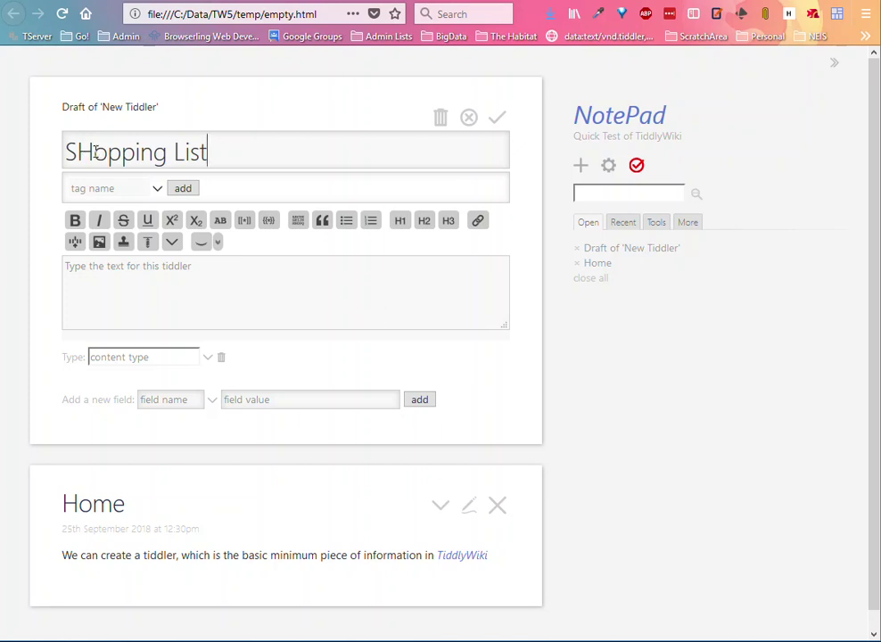
left_click_drag(93, 153, 77, 152)
type("h")
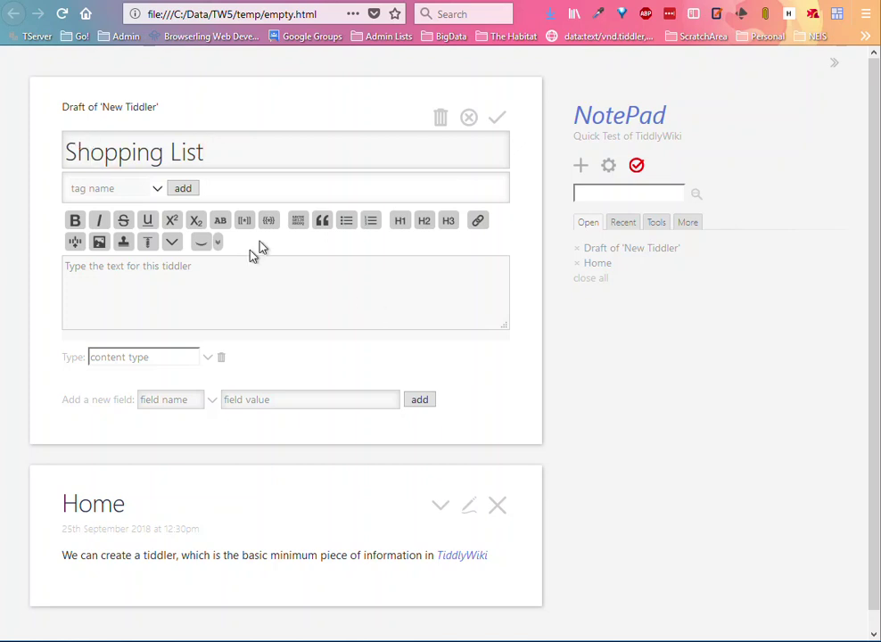
left_click(498, 121)
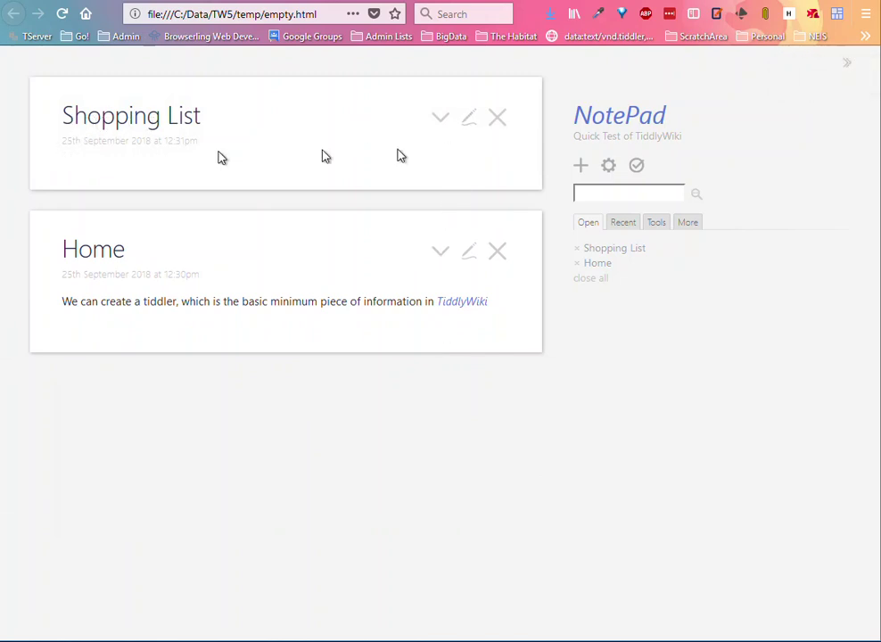
Create a tiddler titled "Fresh Fruit" tagged with Shopping List, starting from the Shopping List tiddler, and save it.
left_click(442, 125)
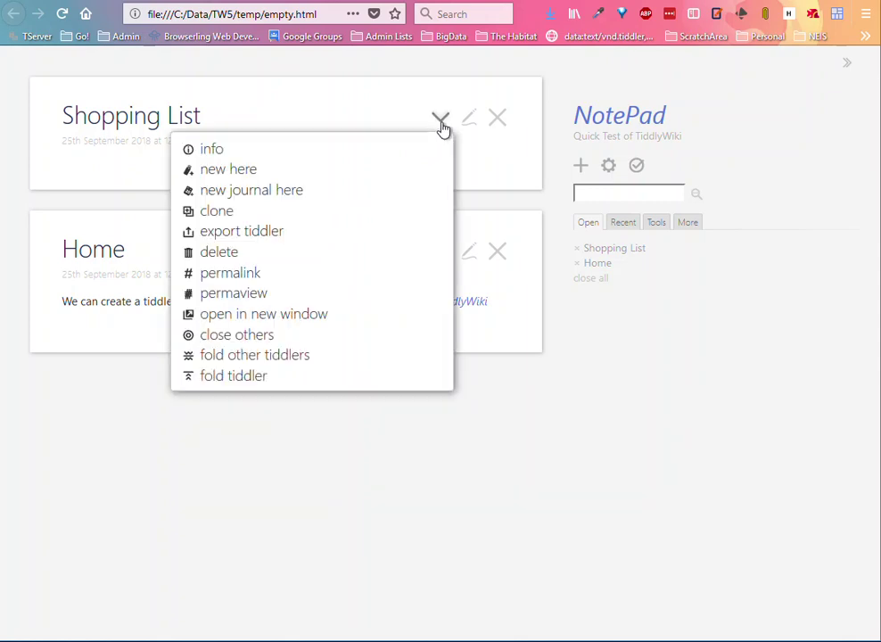
left_click(234, 176)
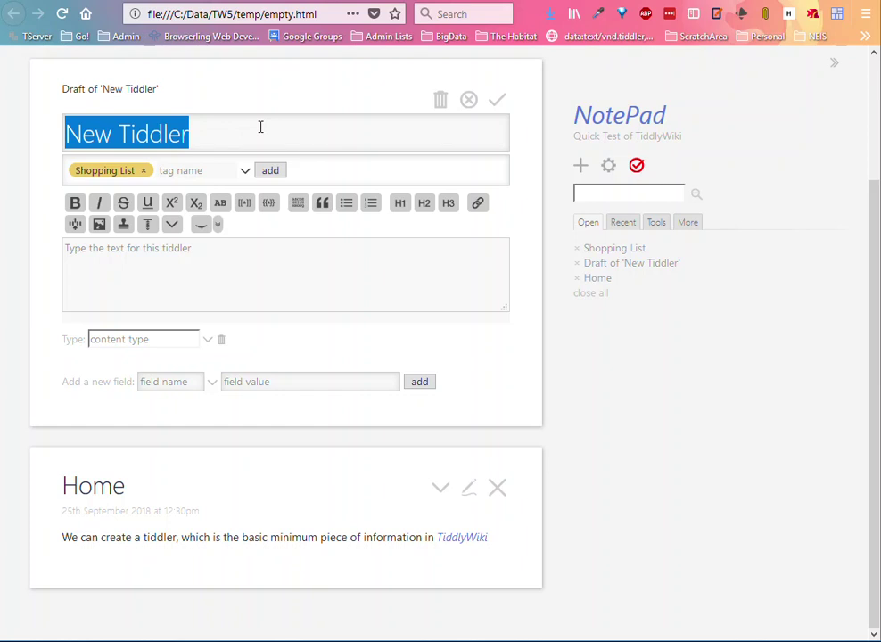
type("Fresh Fruit")
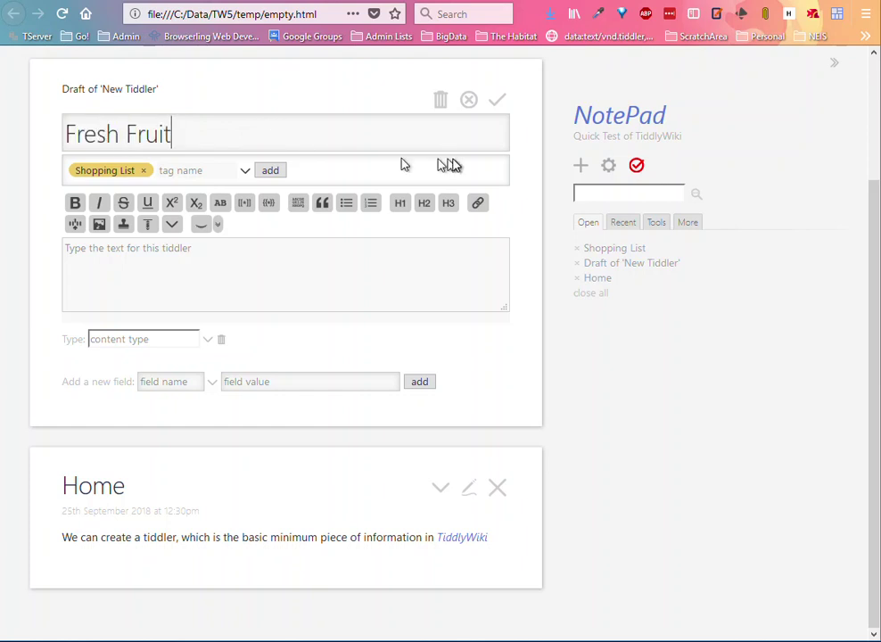
right_click(492, 115)
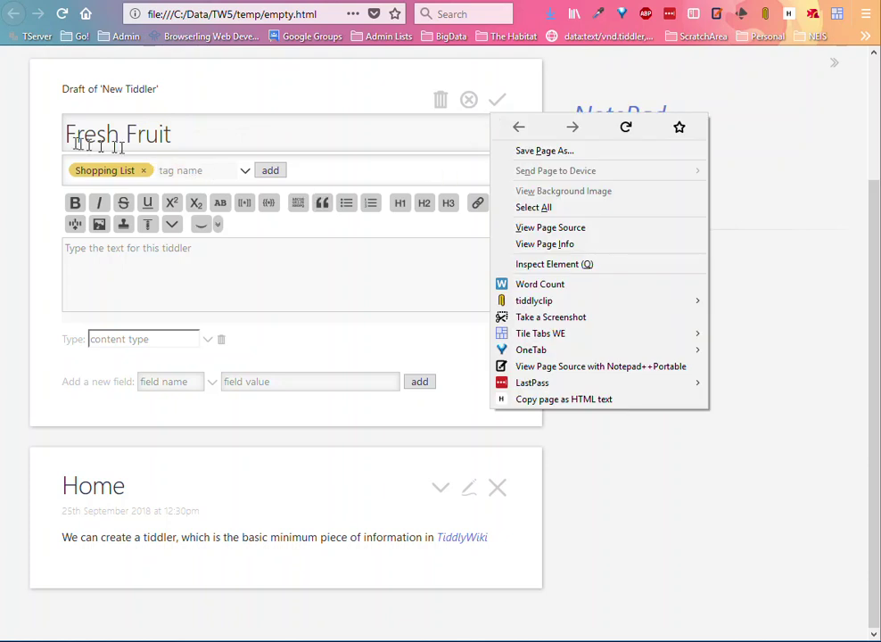
left_click(499, 107)
left_click(498, 108)
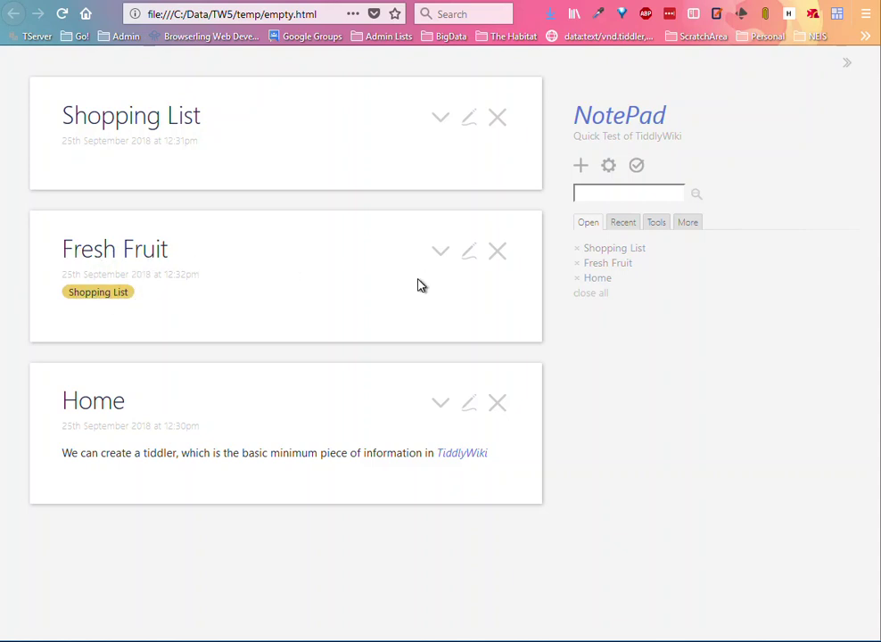
Create and save another tiddler tagged with Shopping List, titled "Frozen Pies".
left_click(440, 123)
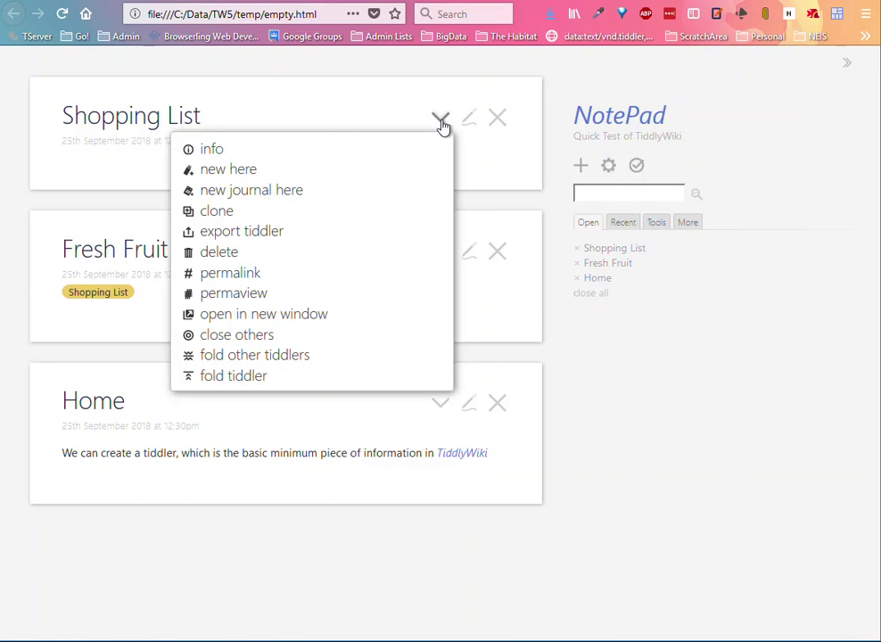
left_click(289, 172)
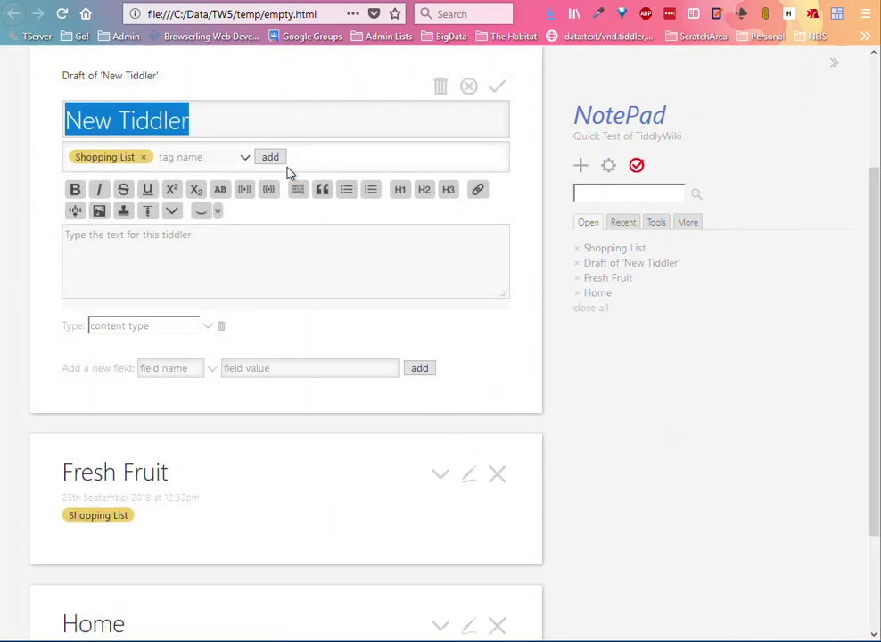
type("Fro")
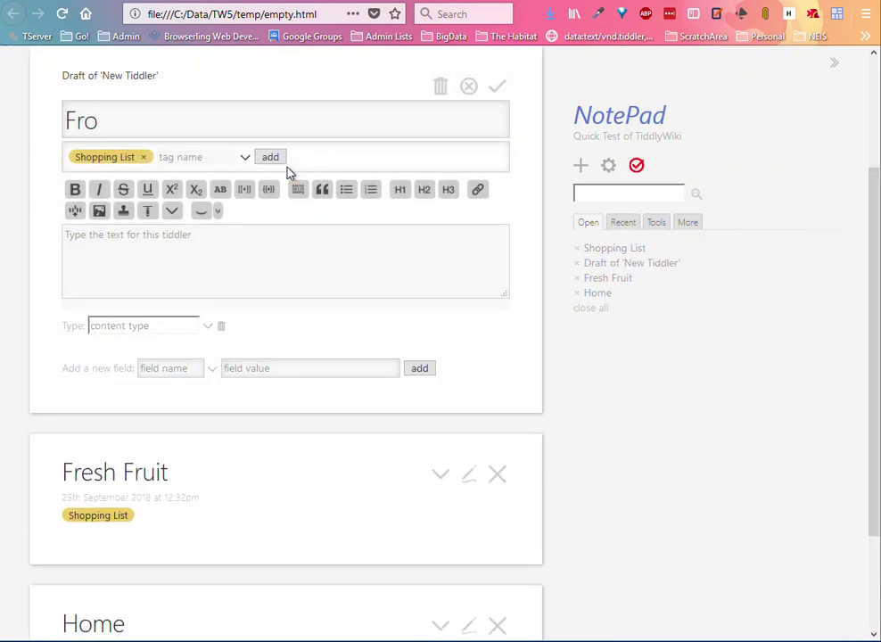
type("zen Pies")
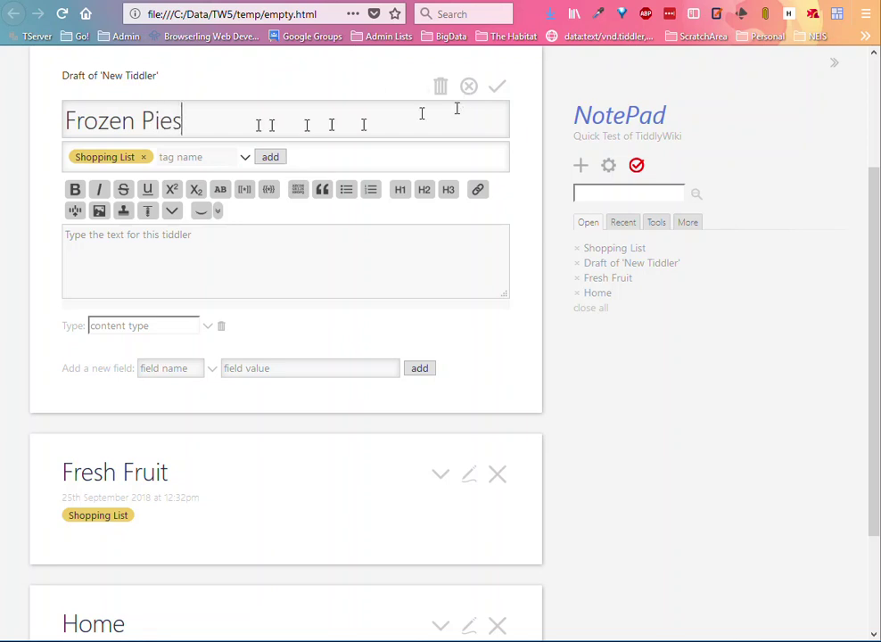
left_click(498, 89)
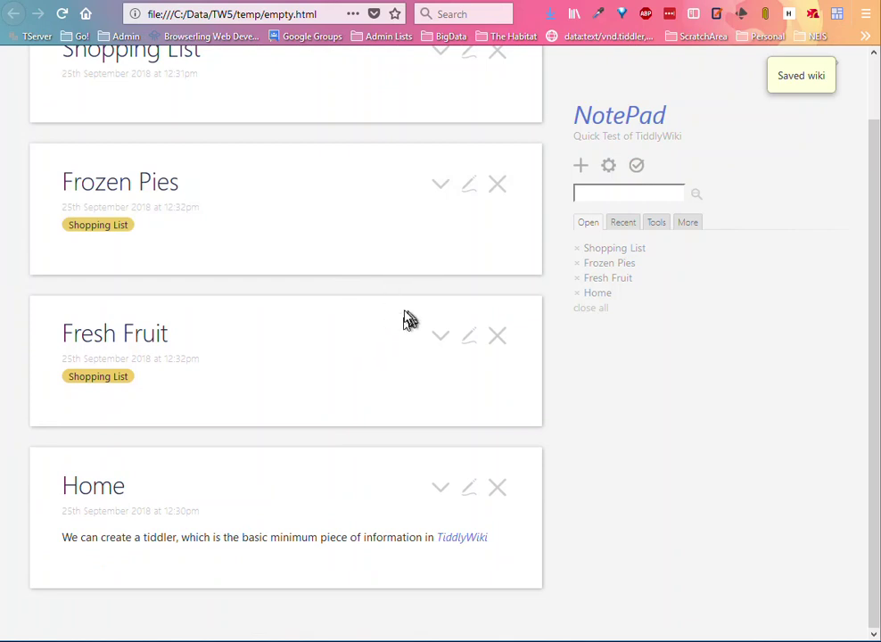
View the tiddlers sharing the Shopping List tag on Frozen Pies and go to the Shopping List tiddler.
scroll(437, 414, "up", 2)
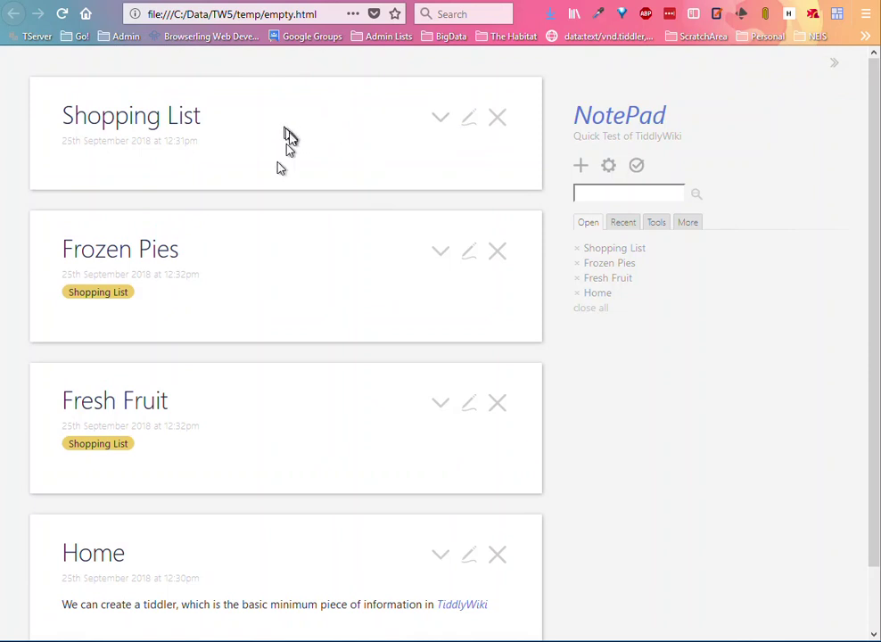
left_click(106, 300)
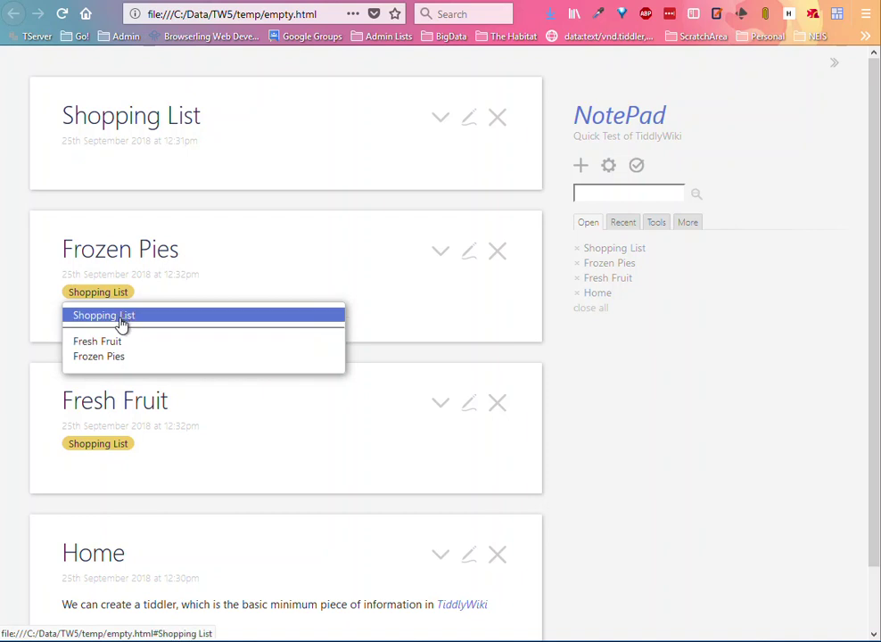
left_click(123, 317)
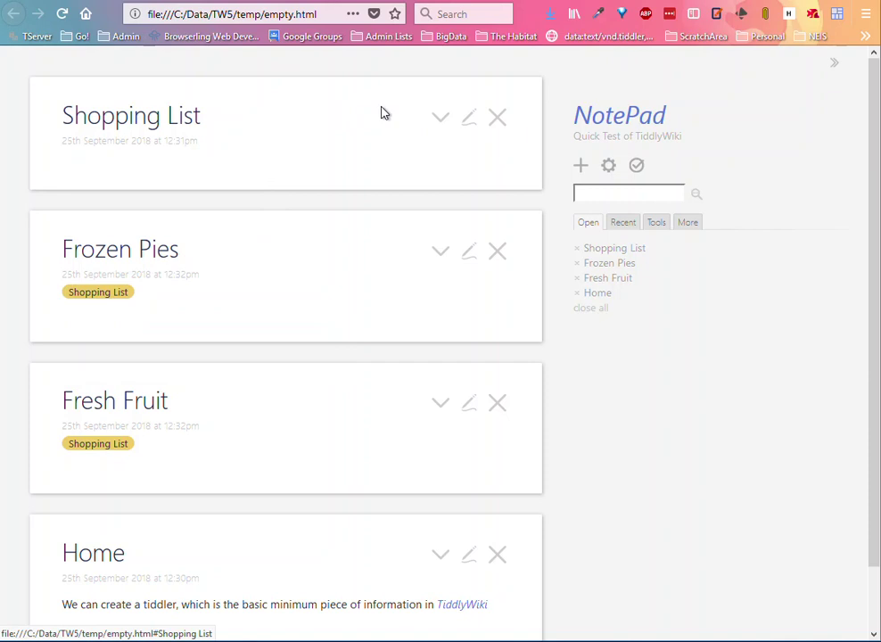
Give the Shopping List tiddler a list widget, <$list filter="[tag<currentTiddler>]"> closed by </$list> after a blank line, and save it.
left_click(471, 128)
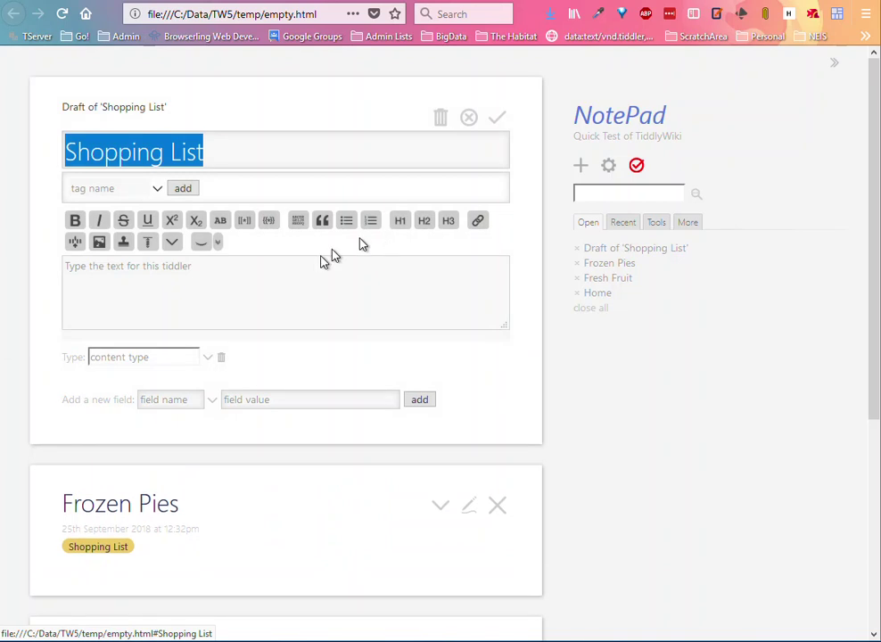
left_click(195, 267)
type("<$list")
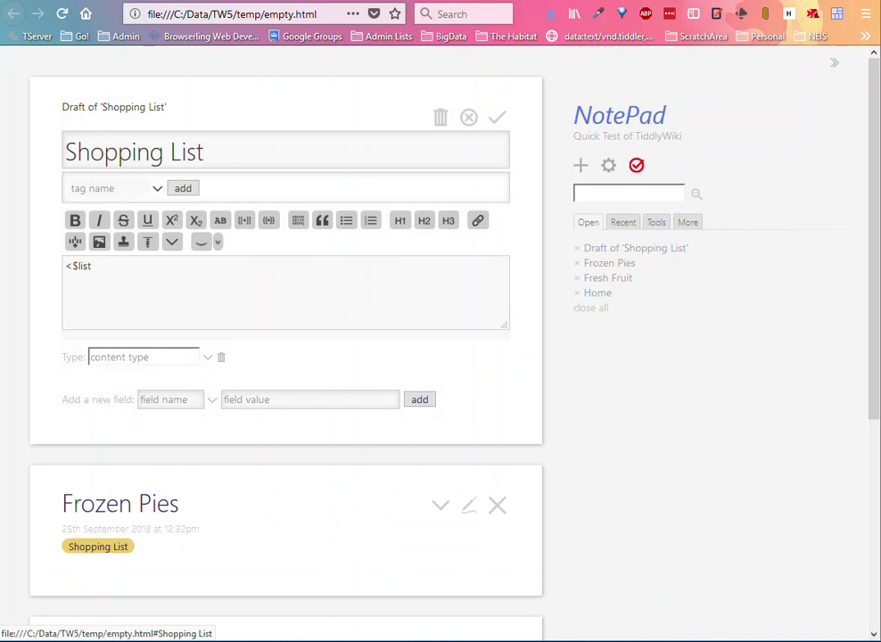
type(" filter=")
type("\"[tag")
type("<currentTidd")
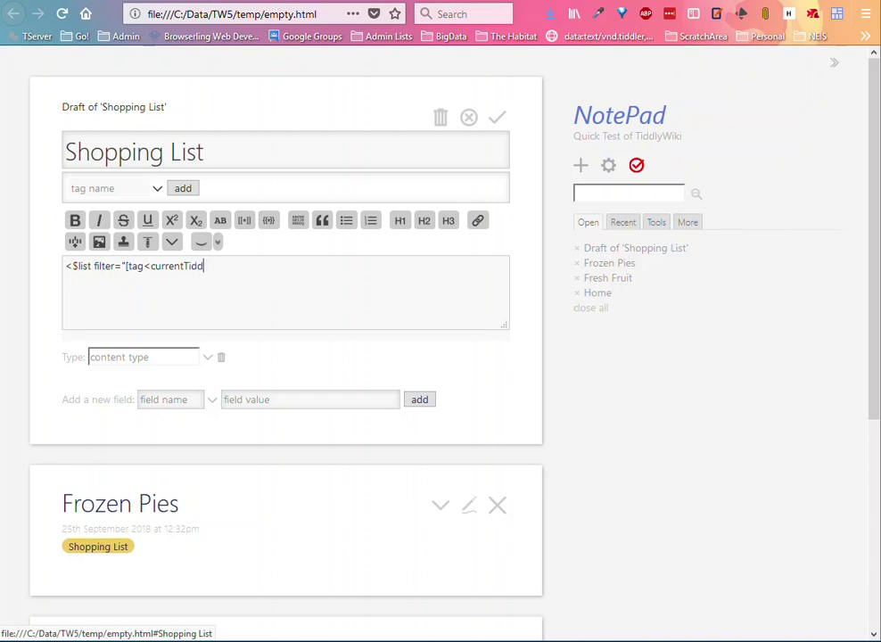
type("ler>")
type("]\">  </$list>")
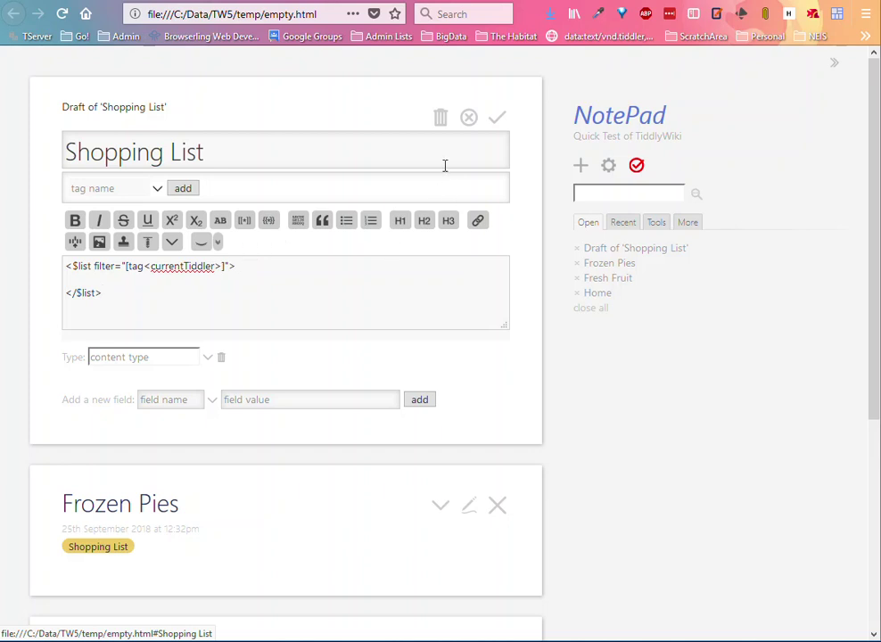
left_click(499, 122)
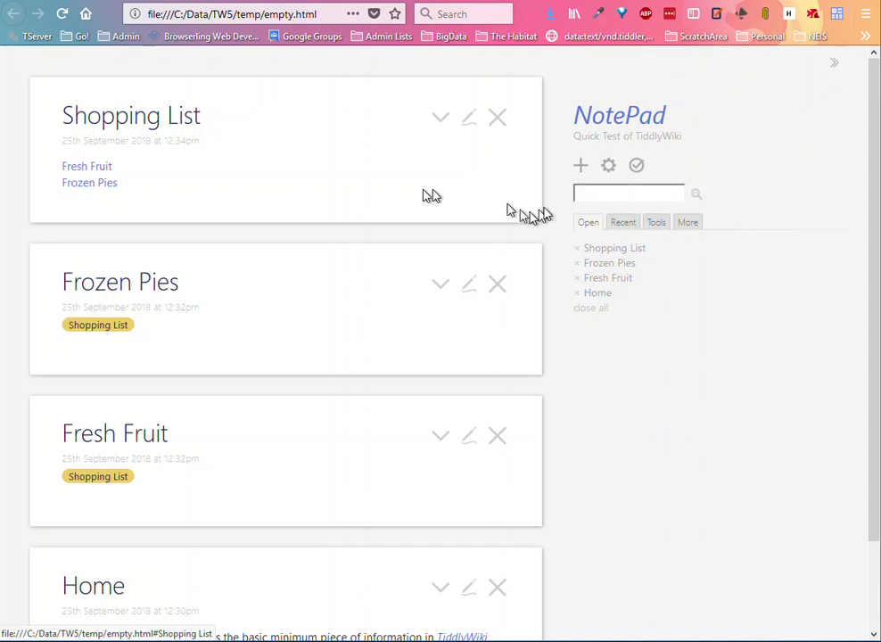
Enable the home, close all and more buttons for the page toolbar in the wiki's control panel.
left_click(609, 167)
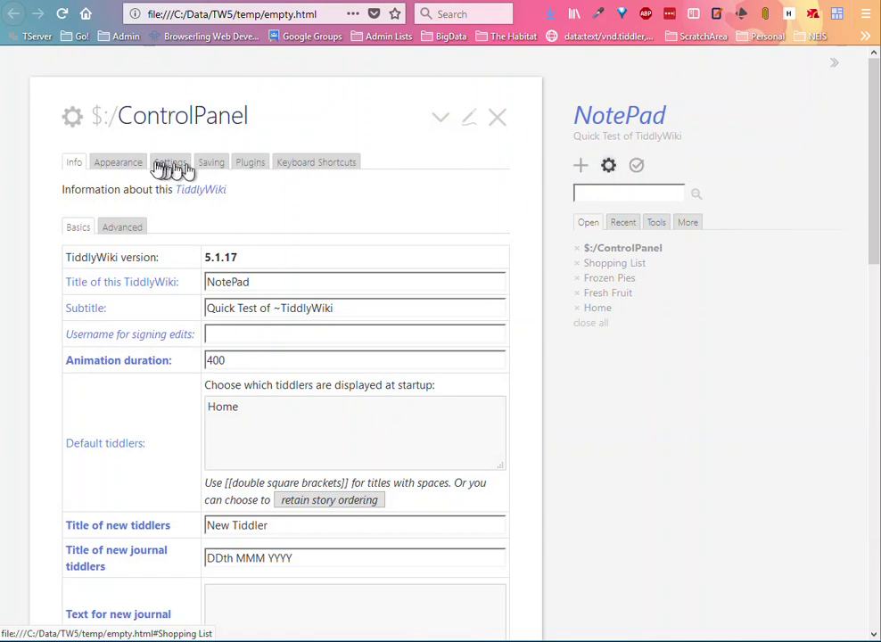
left_click(118, 166)
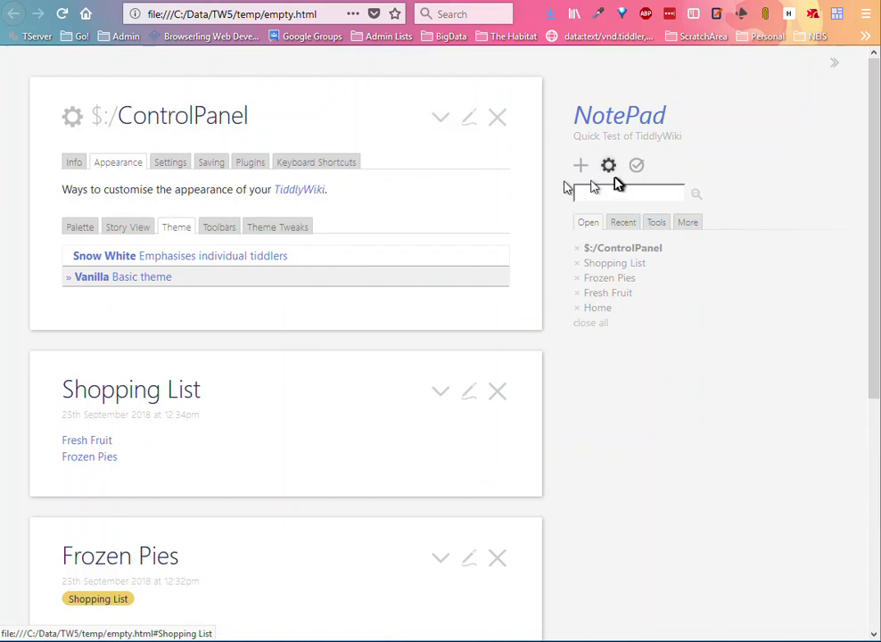
left_click(214, 229)
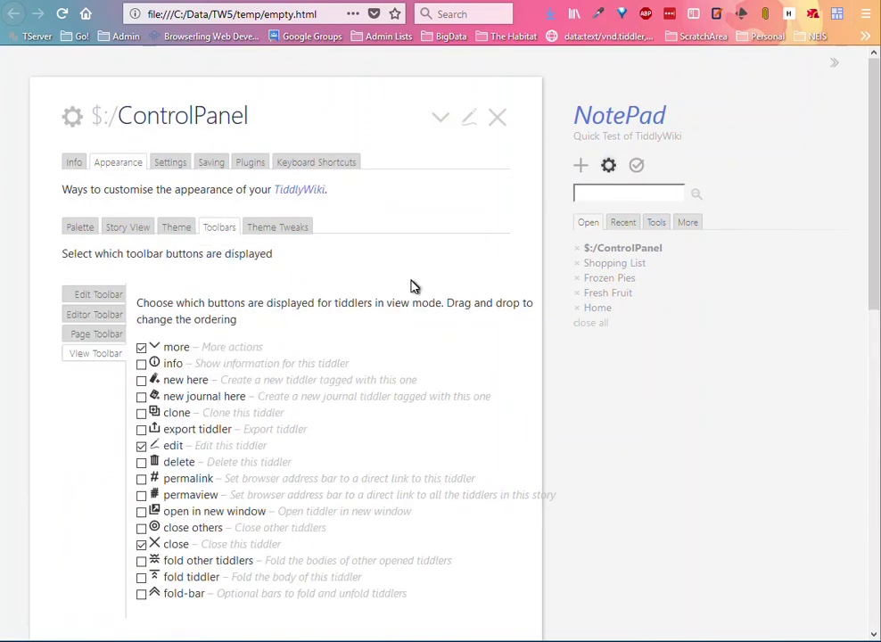
left_click(76, 331)
scroll(437, 252, "down", 2)
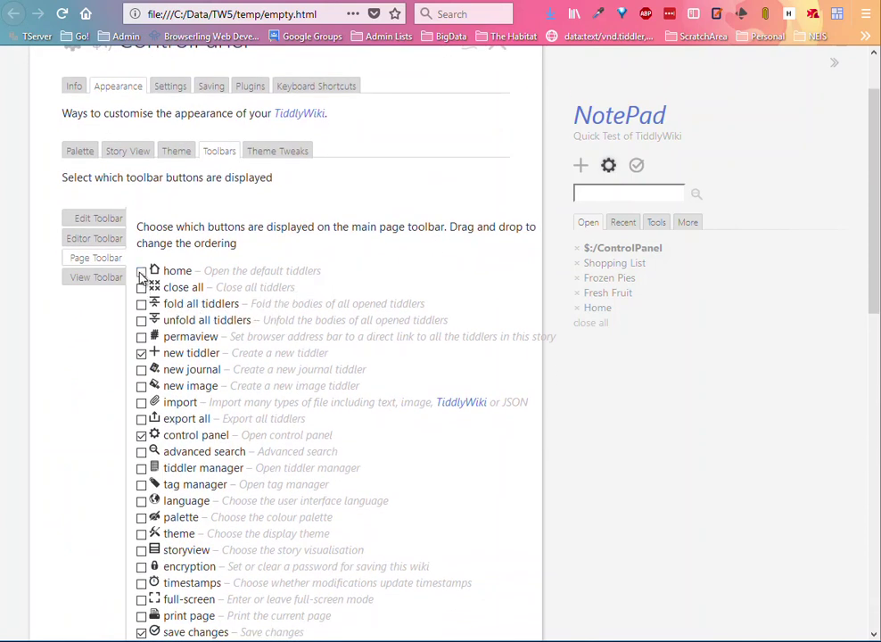
left_click(141, 272)
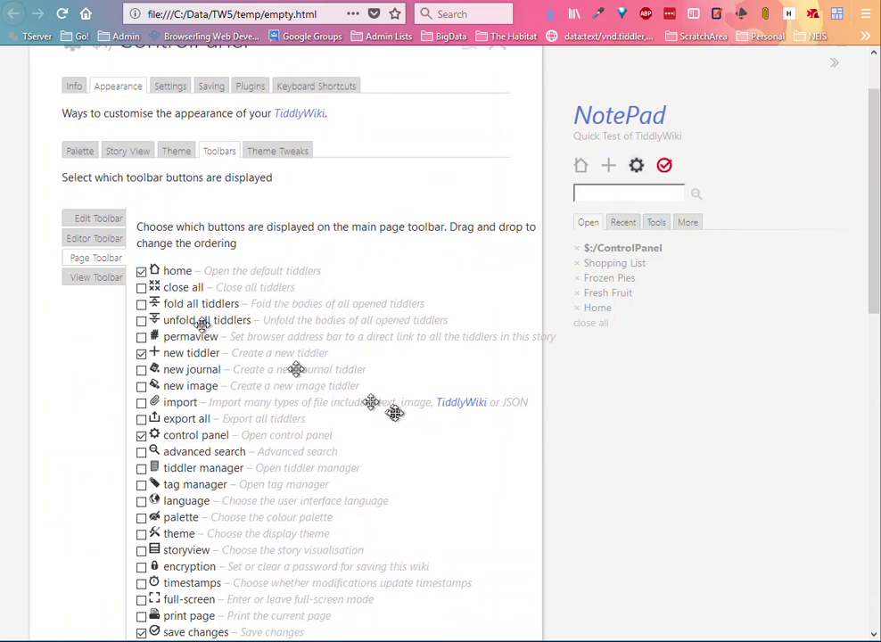
left_click(141, 289)
scroll(379, 320, "down", 2)
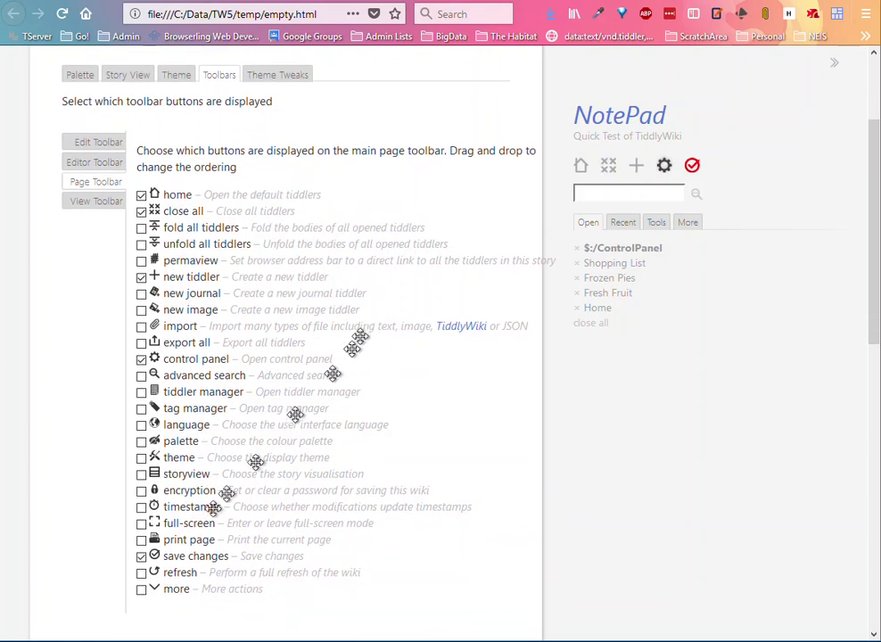
left_click(141, 590)
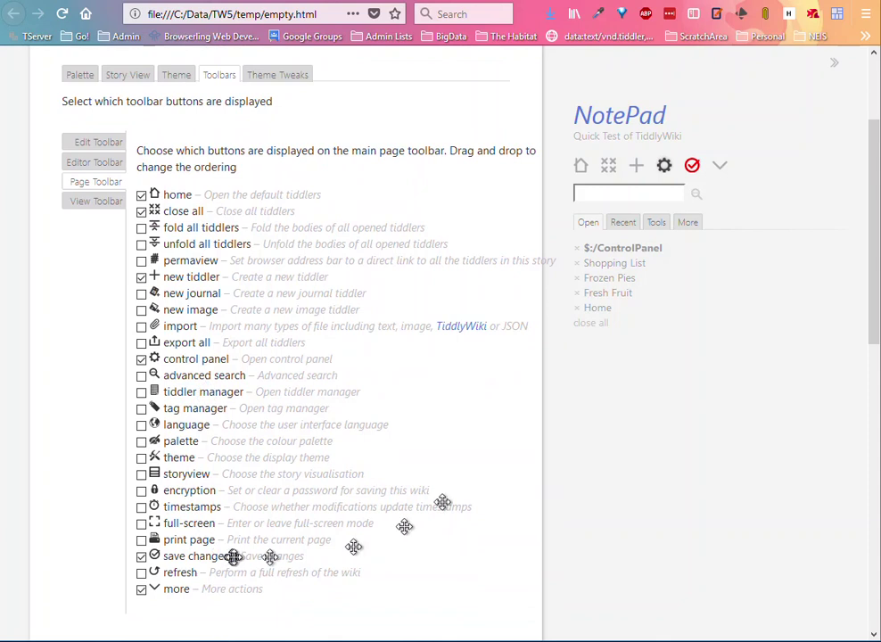
Review the additional page actions and return to the default Home tiddler.
scroll(451, 511, "up", 1)
scroll(451, 511, "up", 1)
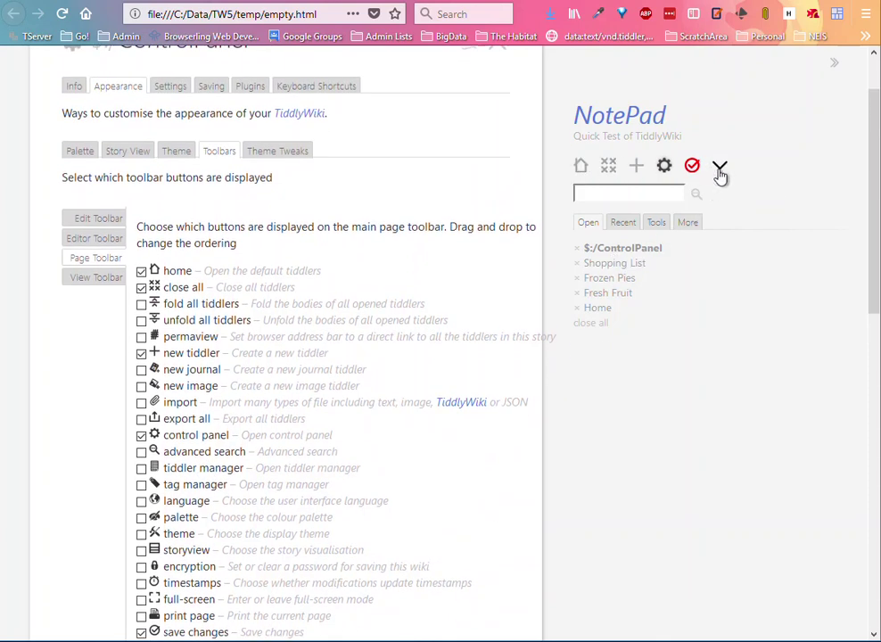
left_click(721, 169)
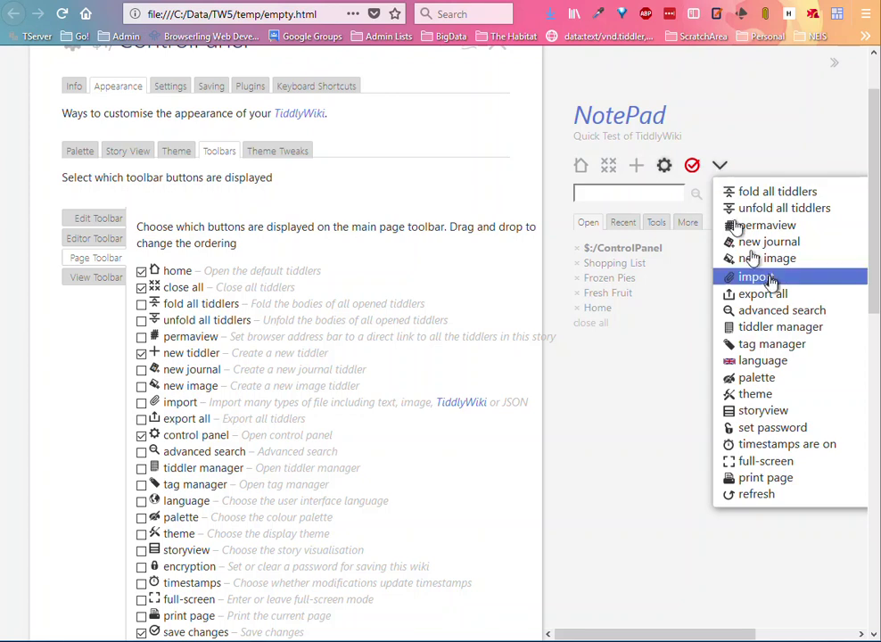
left_click(773, 130)
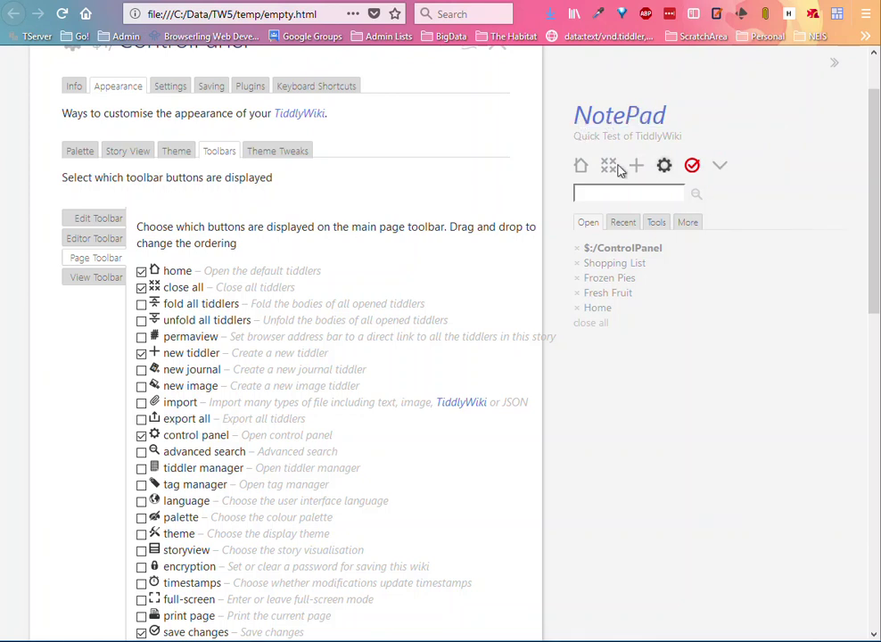
left_click(582, 167)
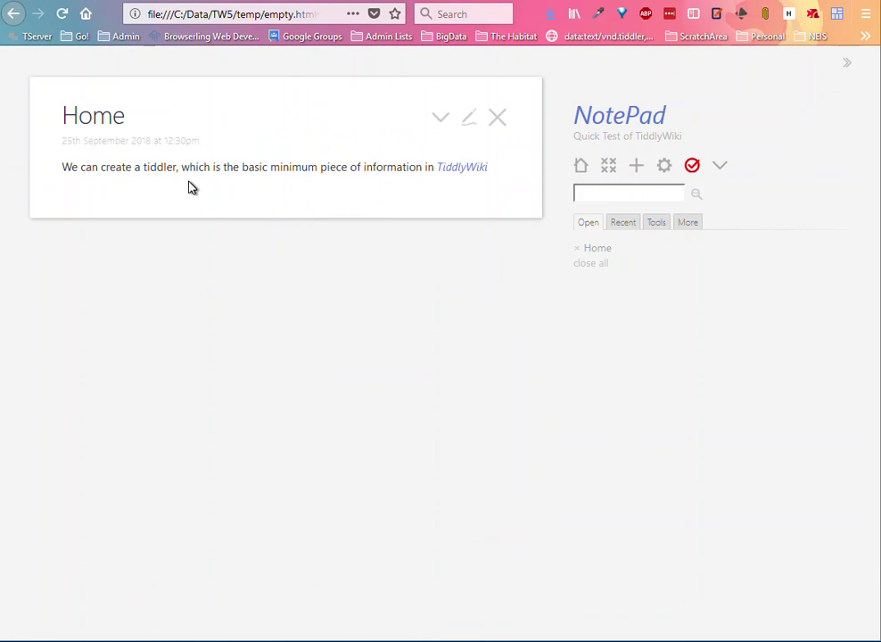
Search the wiki for "shop" and open the Shopping List tiddler.
left_click(577, 192)
type("shop")
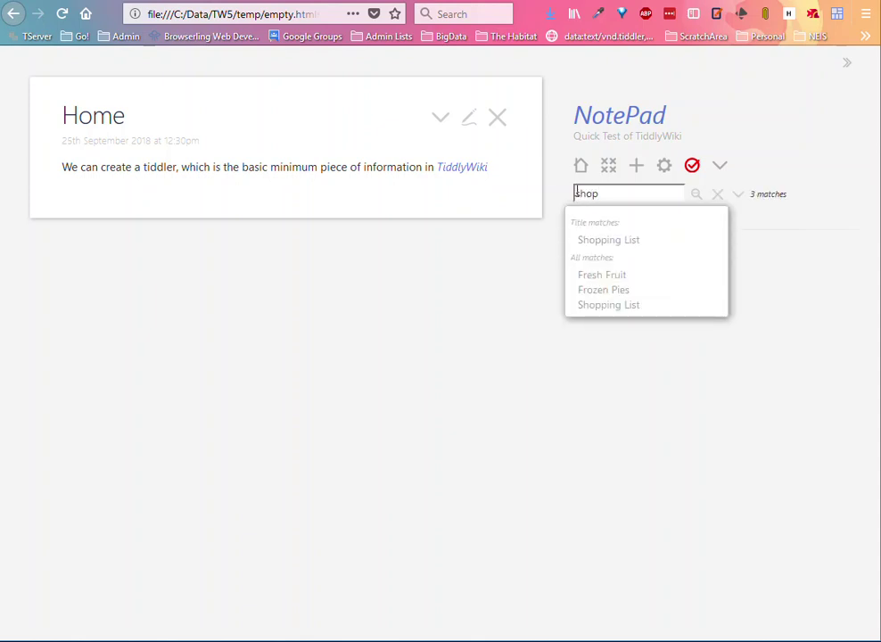
left_click(624, 248)
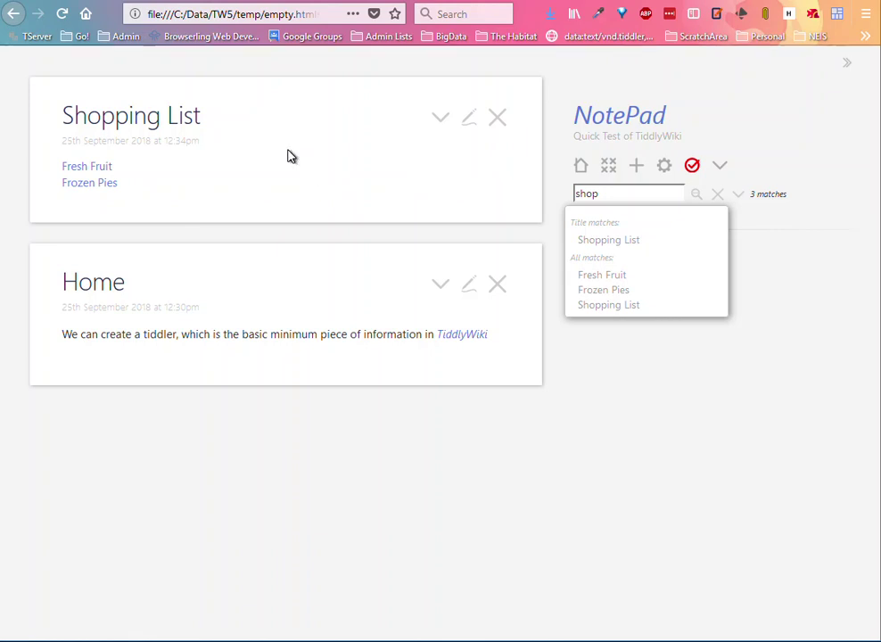
left_click_drag(284, 146, 716, 326)
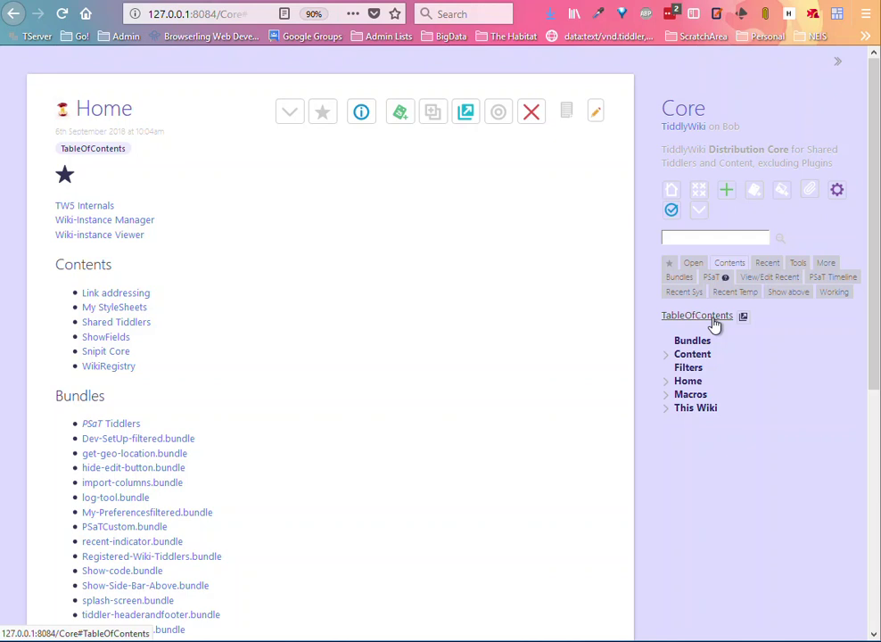
mouse_move(712, 320)
left_mouse_down()
mouse_move(757, 88)
mouse_move(831, 3)
mouse_move(810, 59)
mouse_move(805, 7)
mouse_move(800, 59)
mouse_move(723, 295)
mouse_move(725, 326)
mouse_move(716, 318)
mouse_move(717, 330)
left_mouse_up()
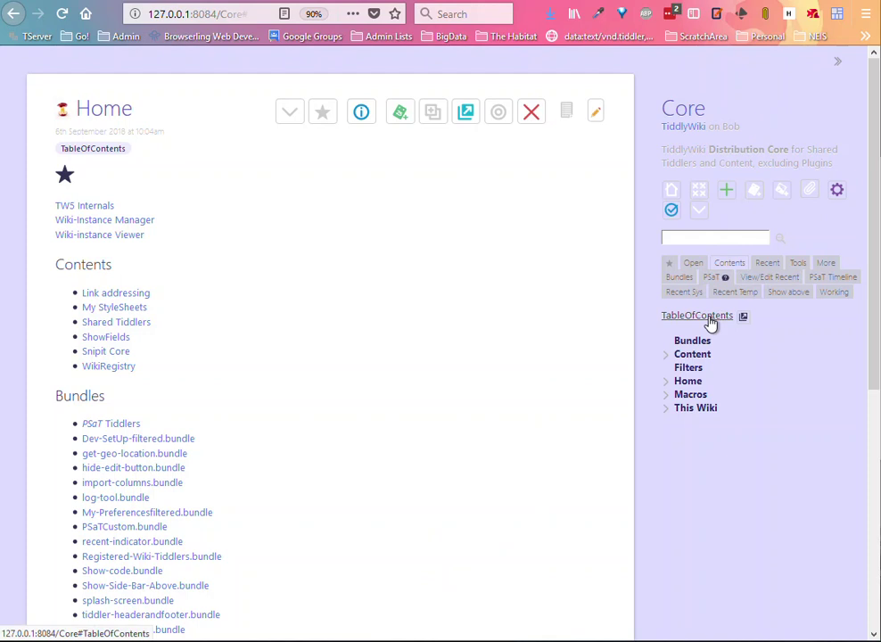
left_click_drag(711, 325, 810, 11)
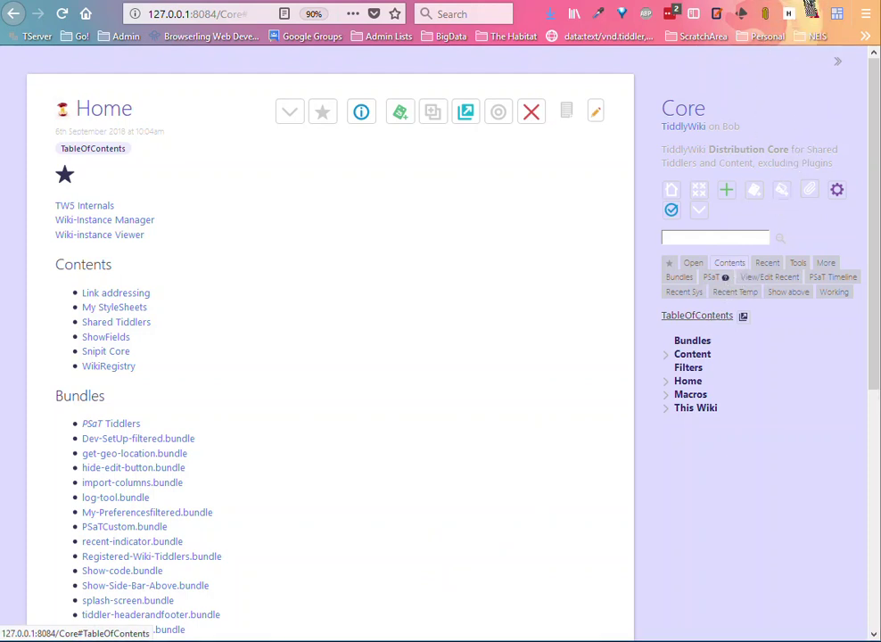
left_click_drag(808, 4, 785, 2)
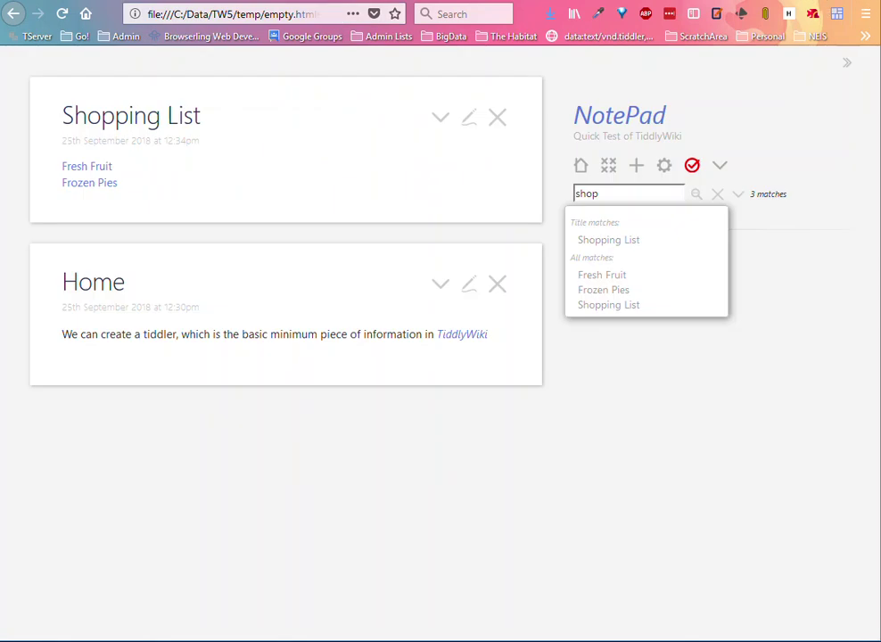
Mute the last browser tab.
right_click(796, 2)
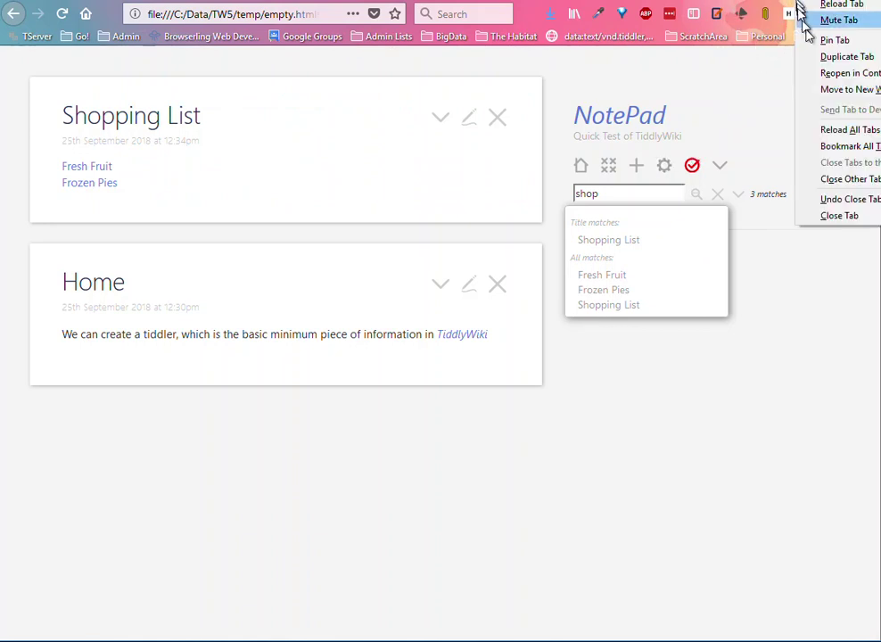
left_click(844, 20)
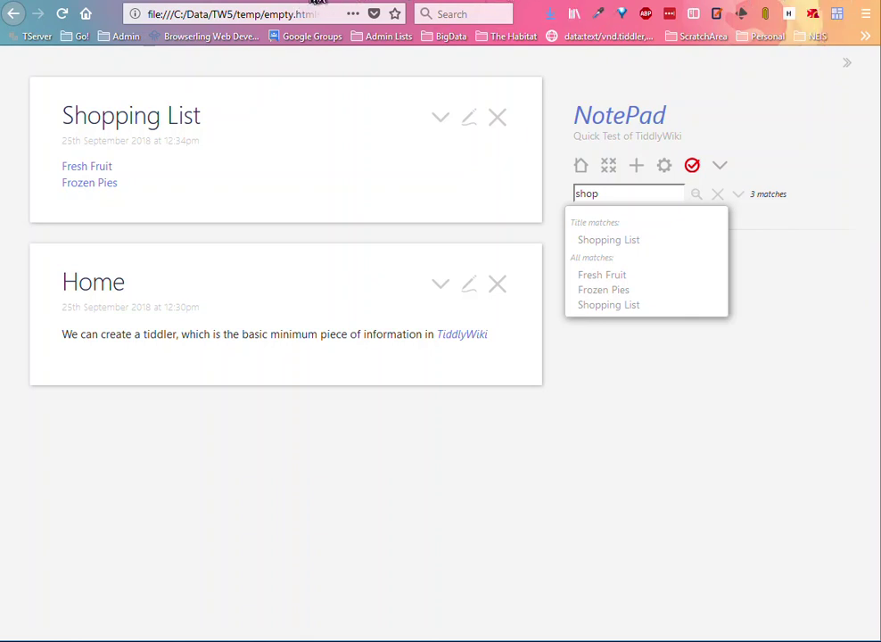
Import the TableOfContents tiddler into the NotePad wiki and open it together with the sidebar's Contents listing.
left_click(236, 4)
left_click_drag(718, 323, 378, 128)
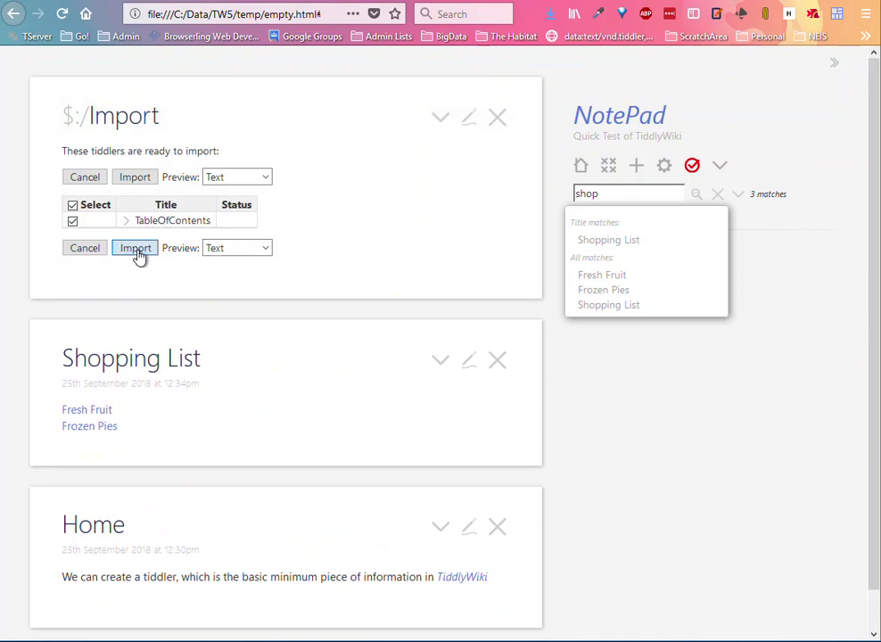
left_click(138, 254)
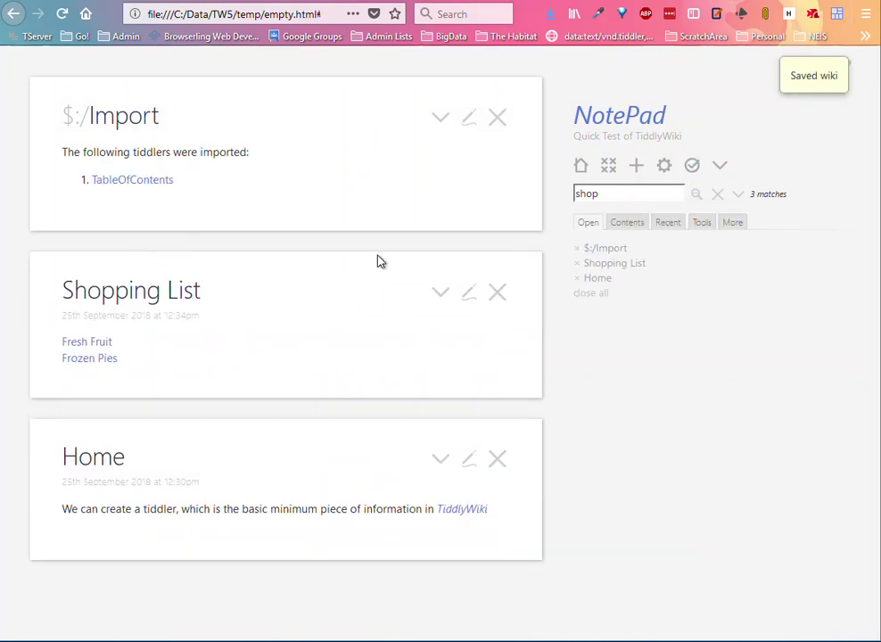
left_click(153, 184)
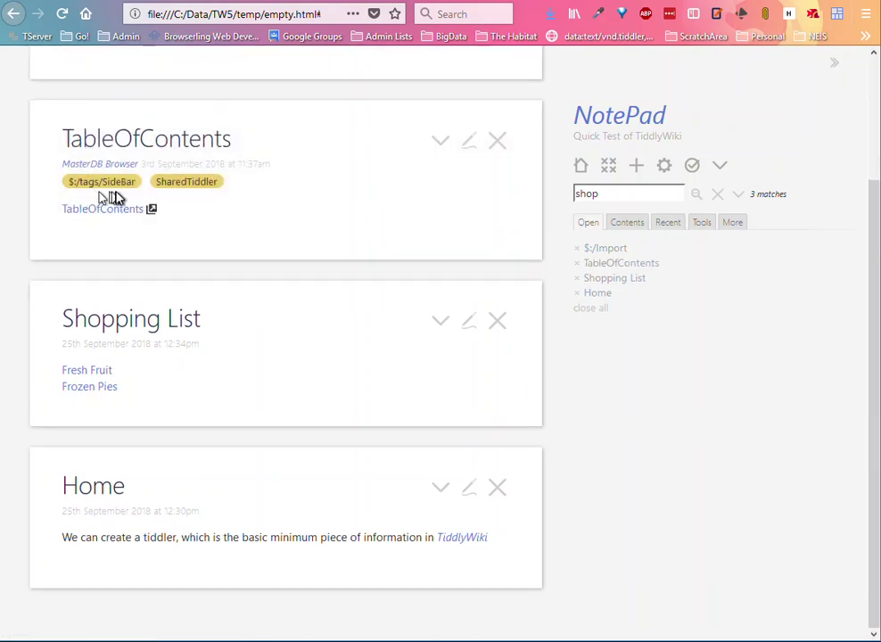
left_click(631, 225)
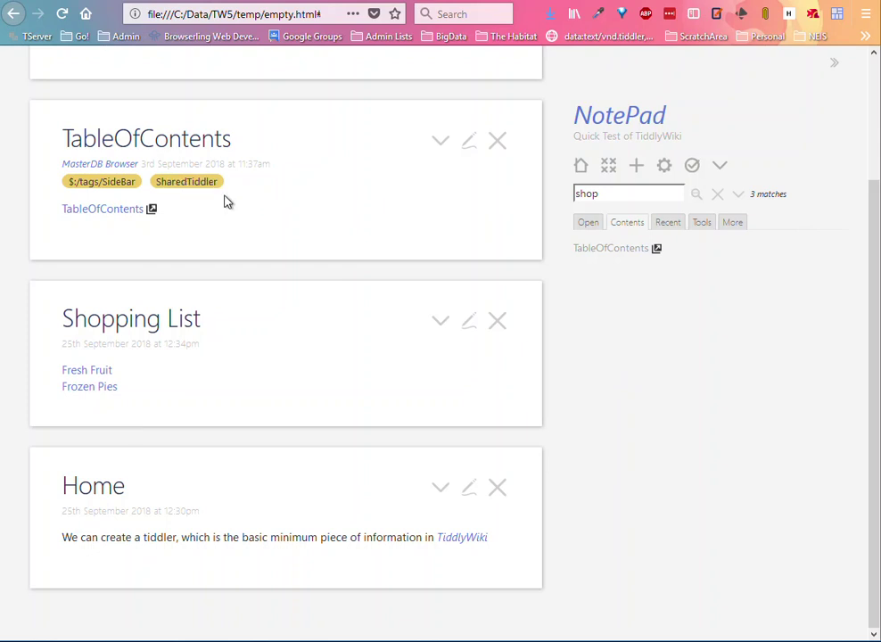
Remove the SharedTiddler tag from the TableOfContents tiddler and save it.
left_click(470, 146)
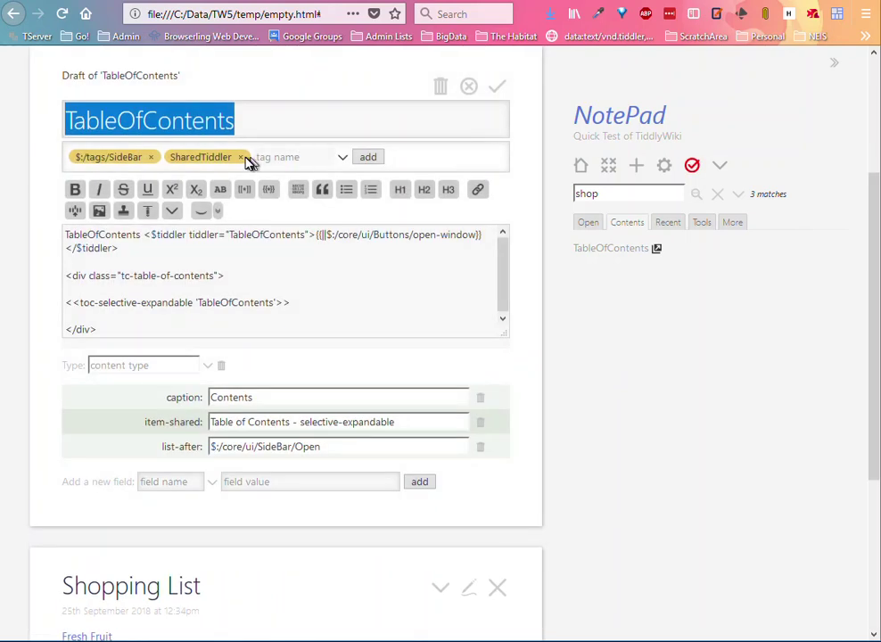
left_click(240, 158)
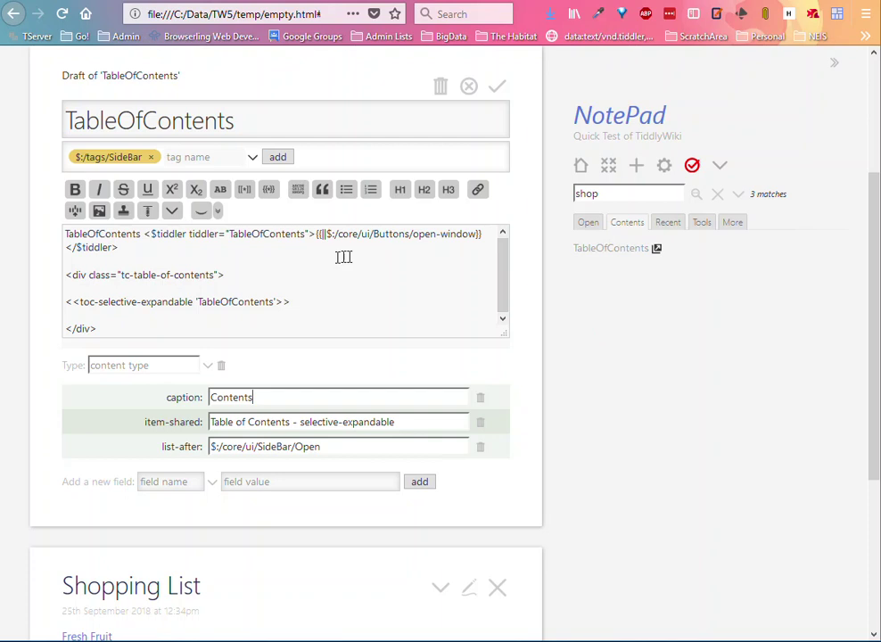
left_click(497, 86)
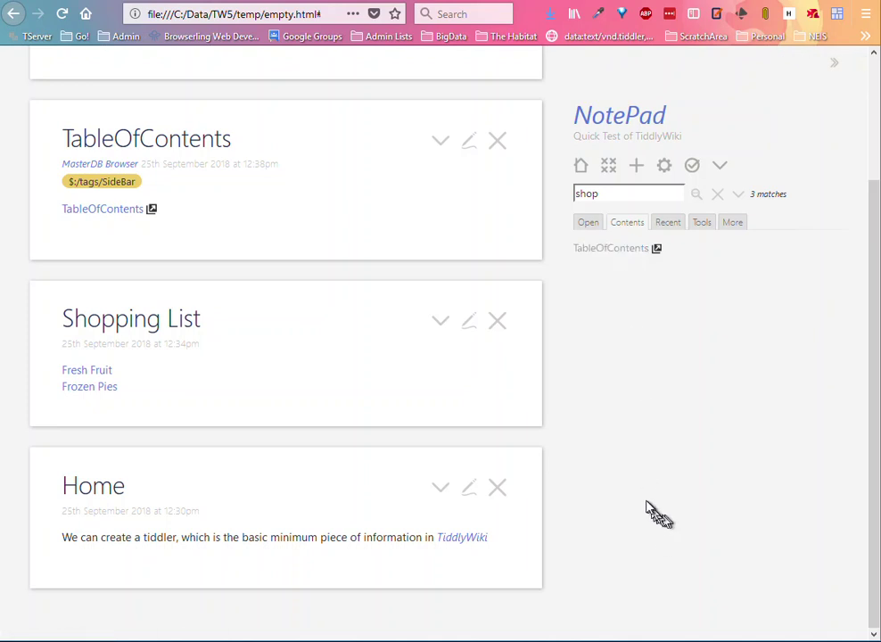
Add the tag TableOfContents to the Home tiddler and save it.
left_click(468, 493)
left_click(89, 333)
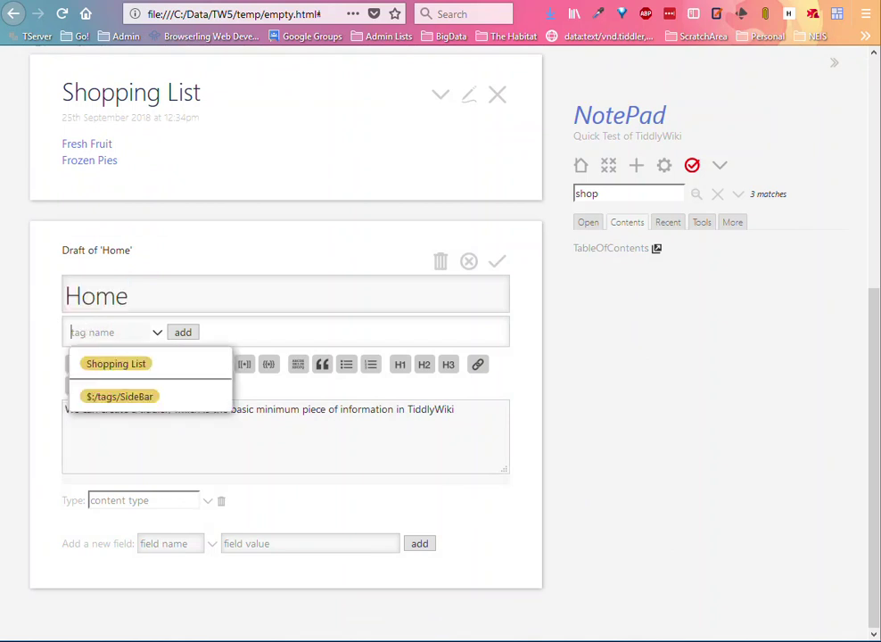
type("TableOfContents")
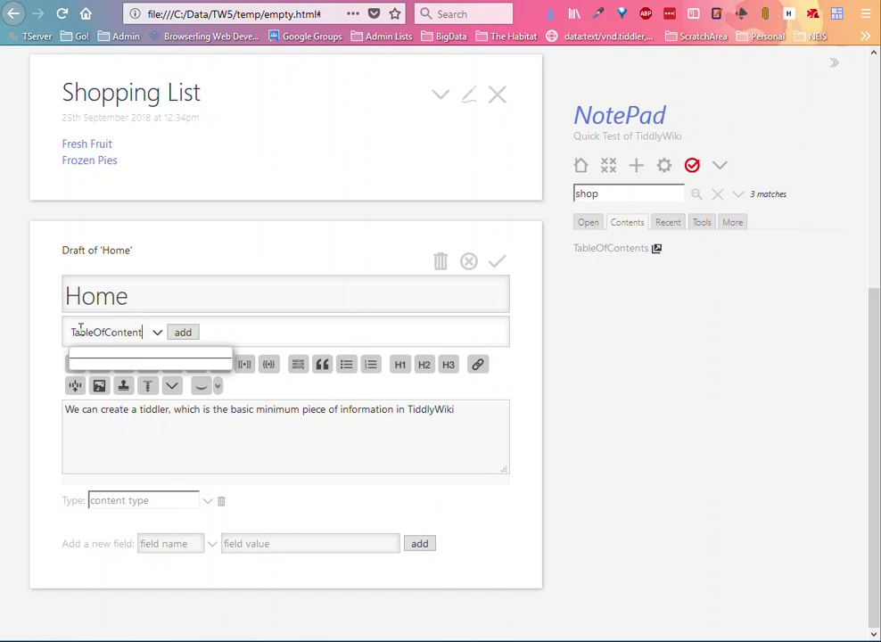
left_click(185, 335)
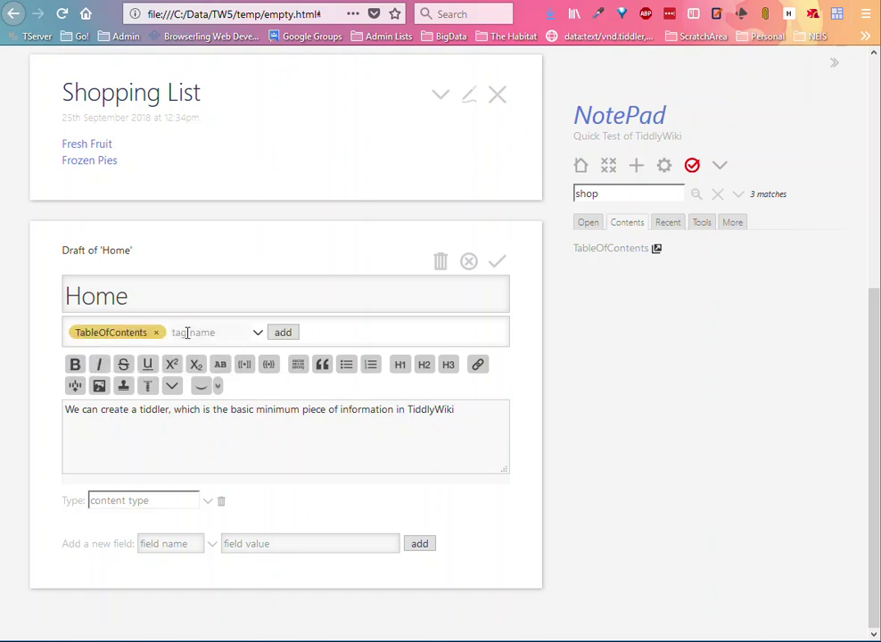
left_click(498, 262)
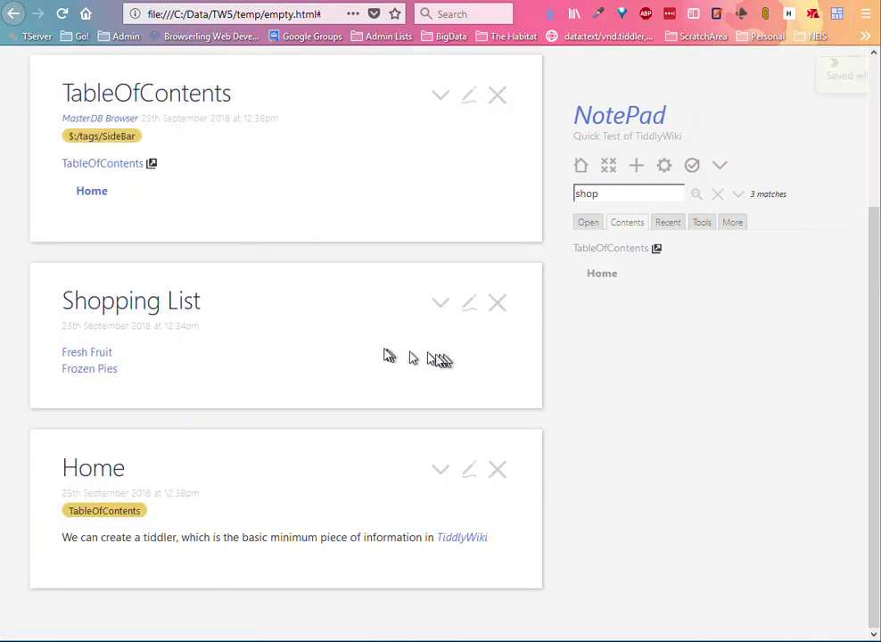
Tag the Shopping List tiddler with TableOfContents, save it, and expand its entry in the sidebar's table of contents.
scroll(389, 349, "up", 1)
scroll(389, 349, "up", 3)
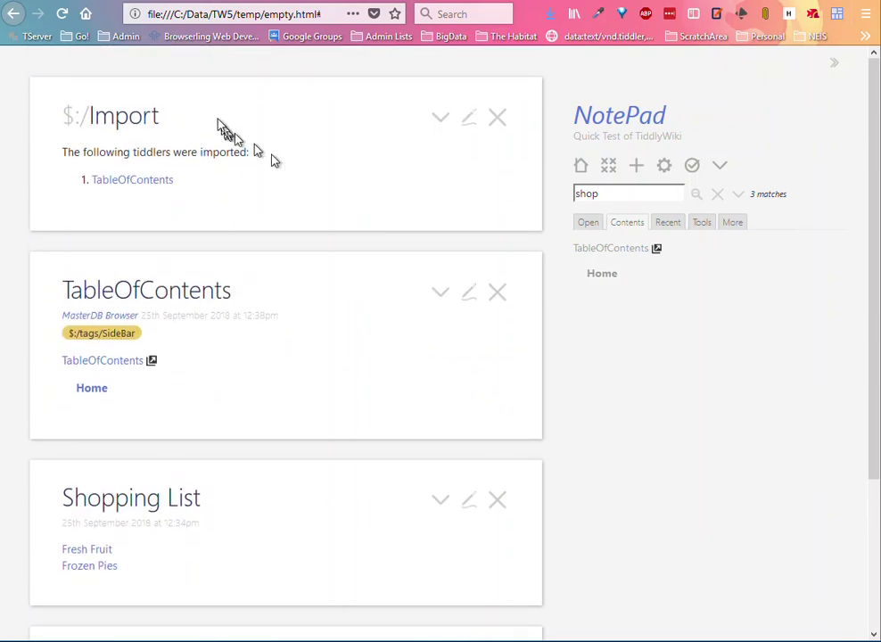
scroll(444, 297, "down", 3)
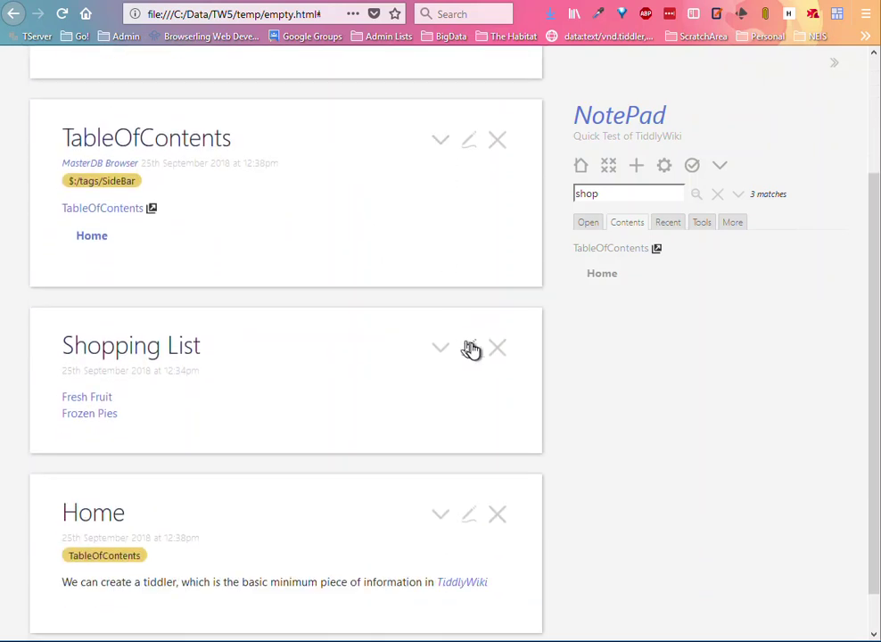
left_click(471, 349)
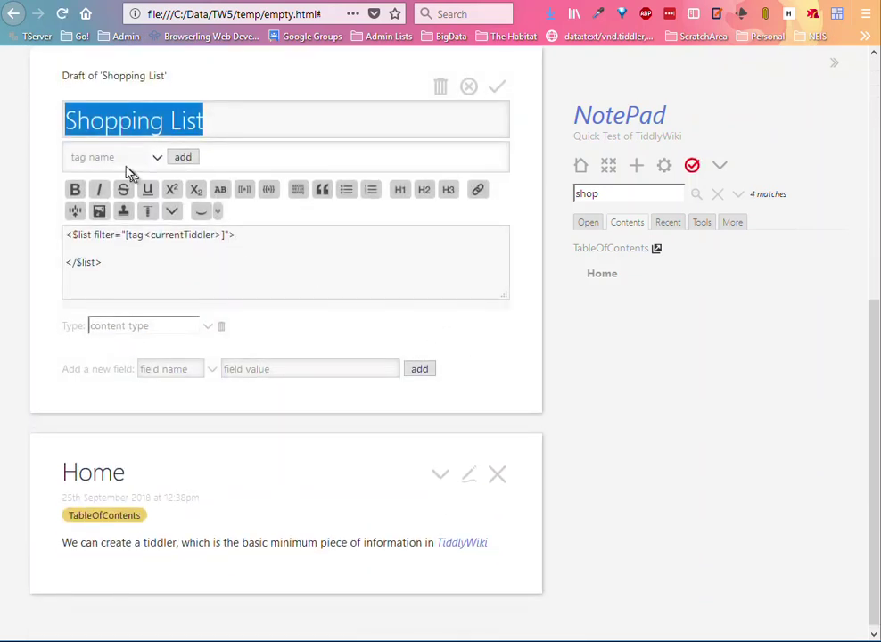
left_click(82, 156)
type("Tab")
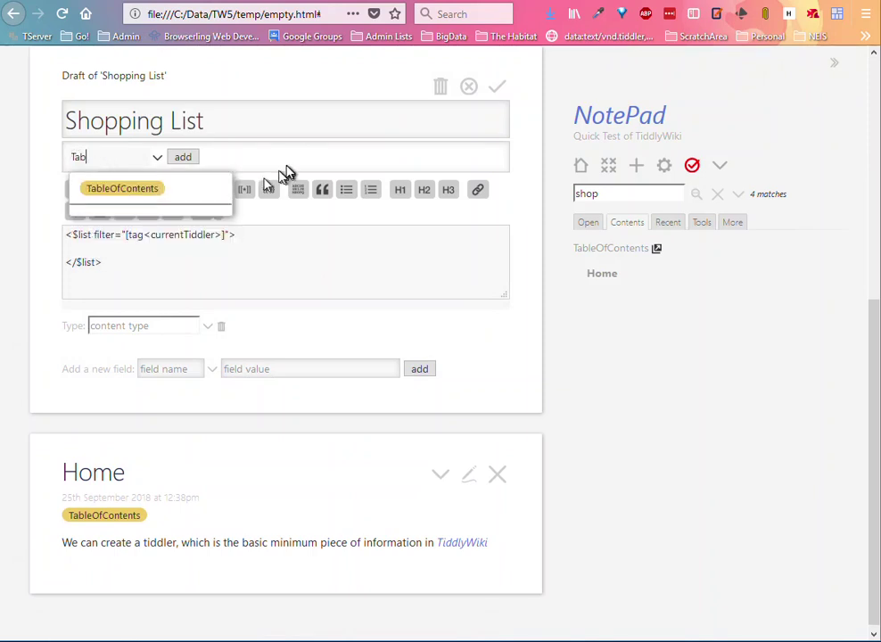
left_click(125, 189)
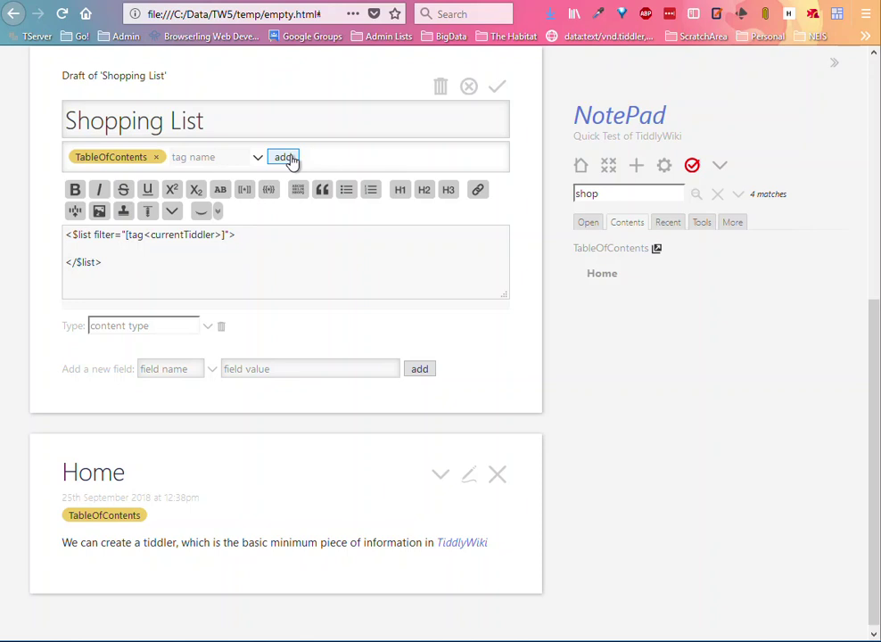
left_click(499, 89)
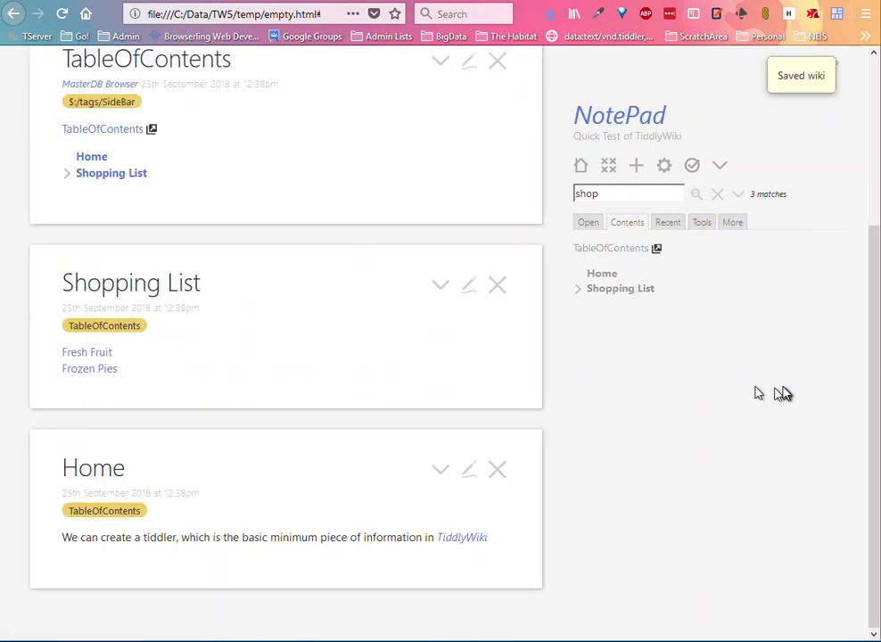
left_click(578, 296)
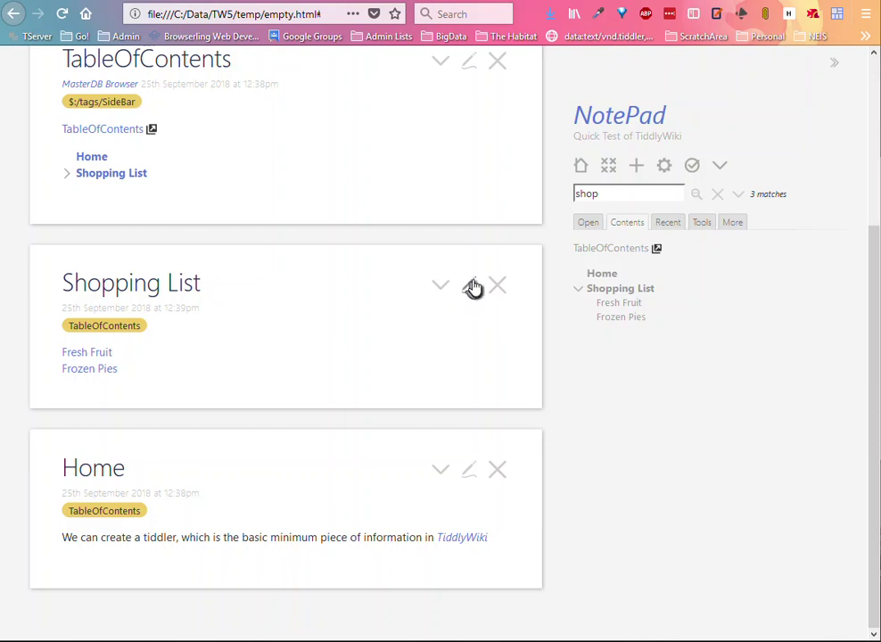
Set the sidebar layout to "Fluid story, fixed sidebar" in the control panel's theme tweaks and close the control panel.
left_click(664, 167)
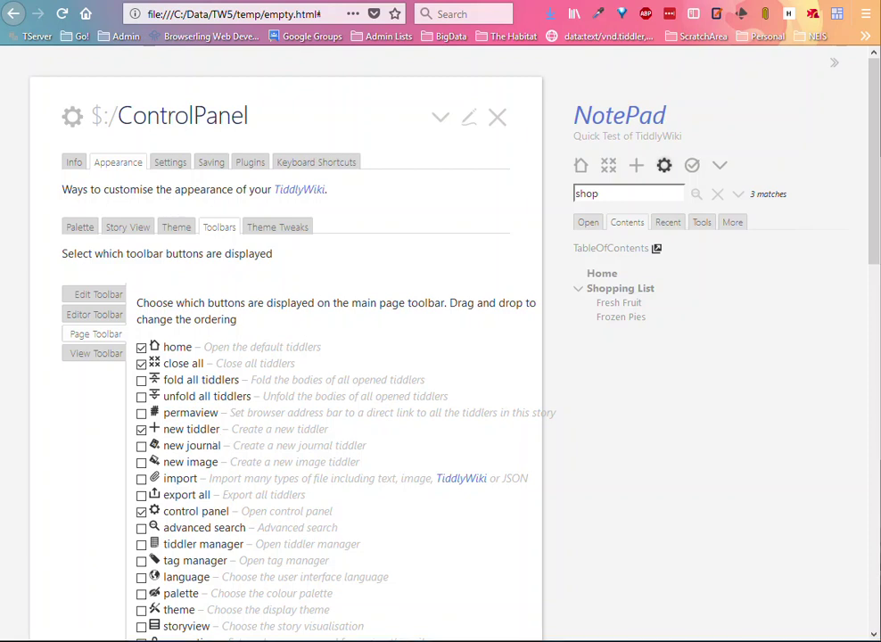
left_click(283, 234)
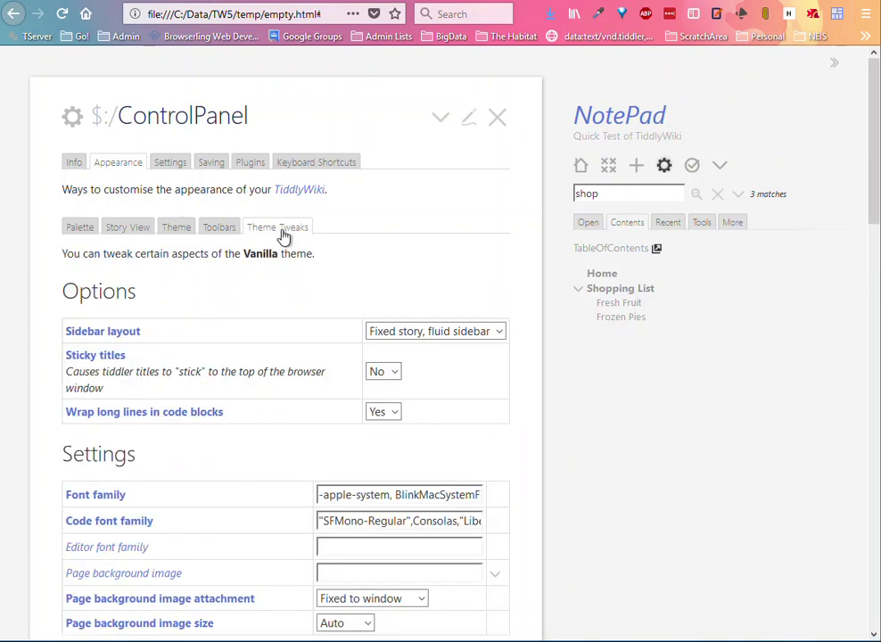
left_click(495, 334)
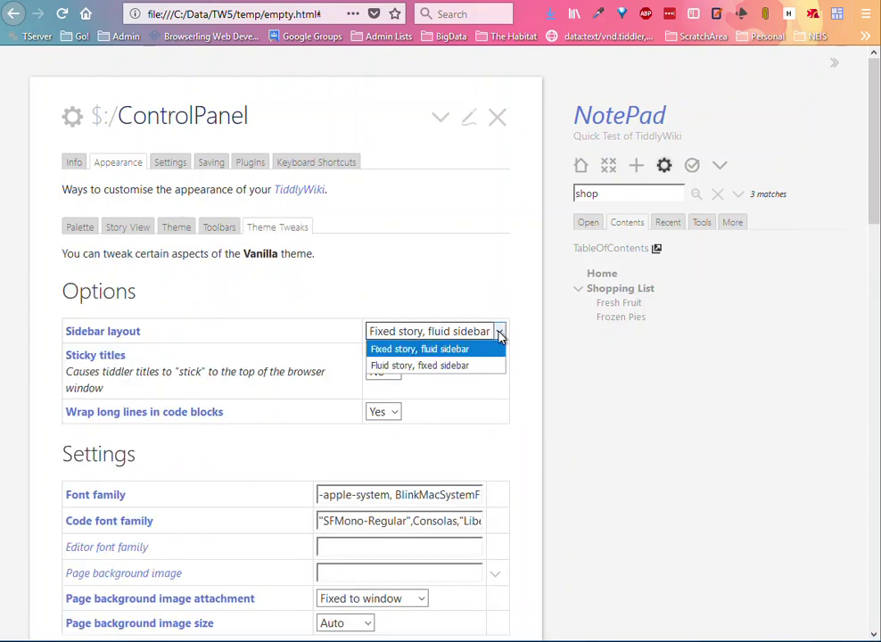
left_click(450, 367)
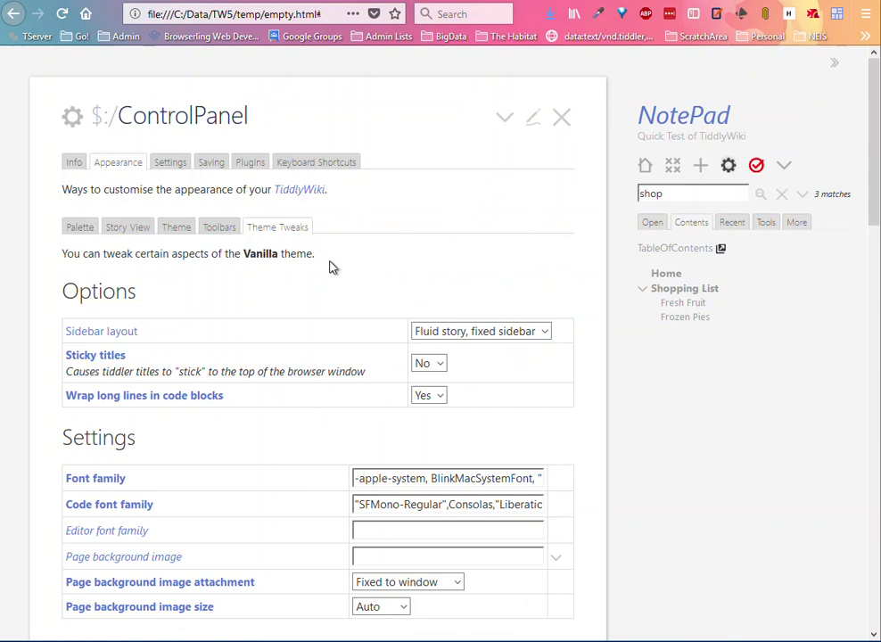
left_click(562, 118)
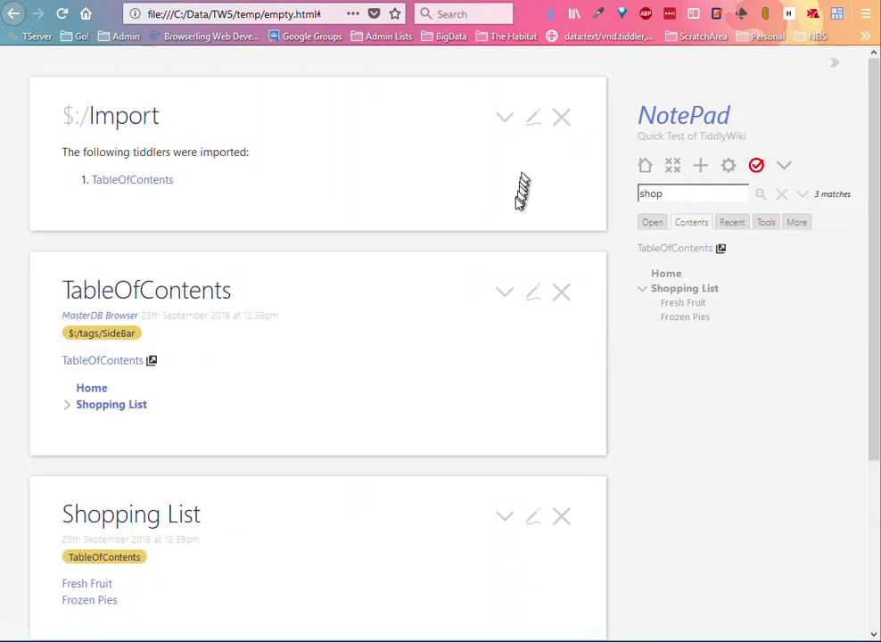
Create a new tiddler titled "Go Shopping" and give it the tag "task".
scroll(515, 206, "down", 5)
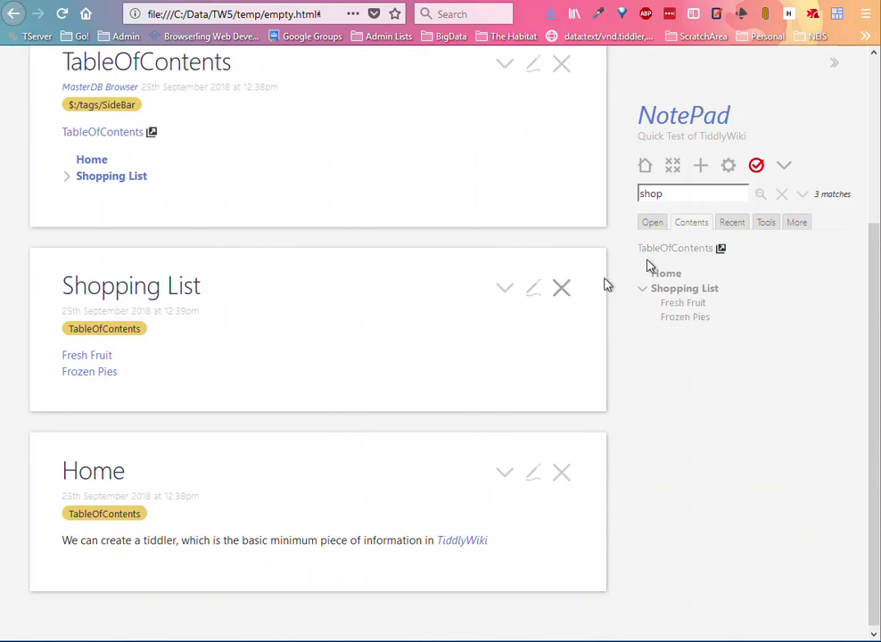
left_click(702, 170)
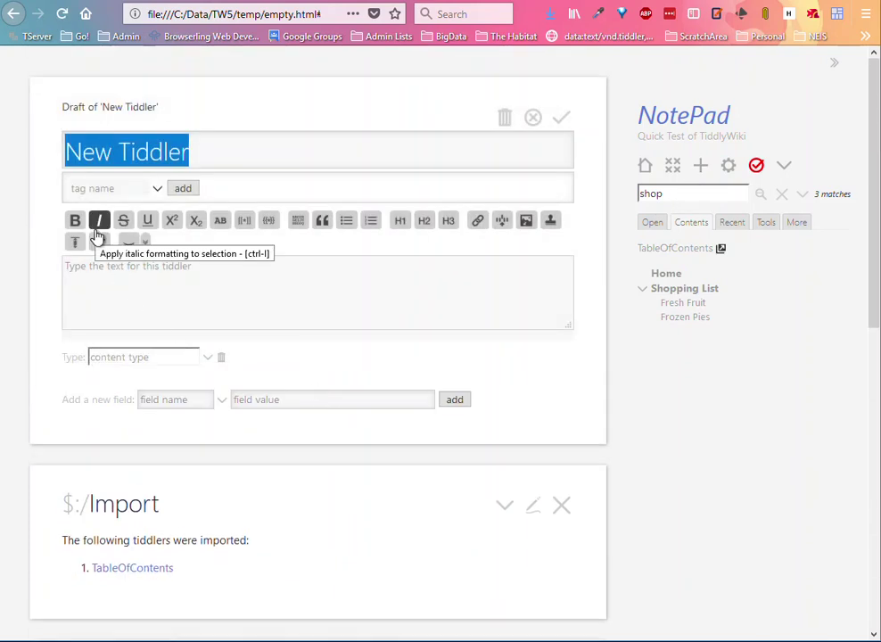
type("Go Sho")
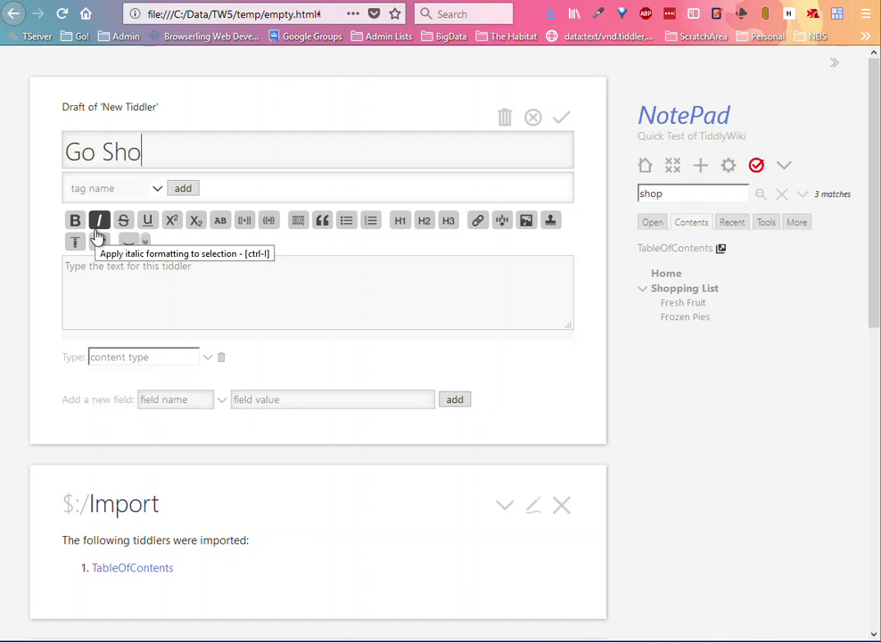
key("BackSpace")
key("BackSpace")
key("BackSpace")
key("BackSpace")
key("BackSpace")
type("pping")
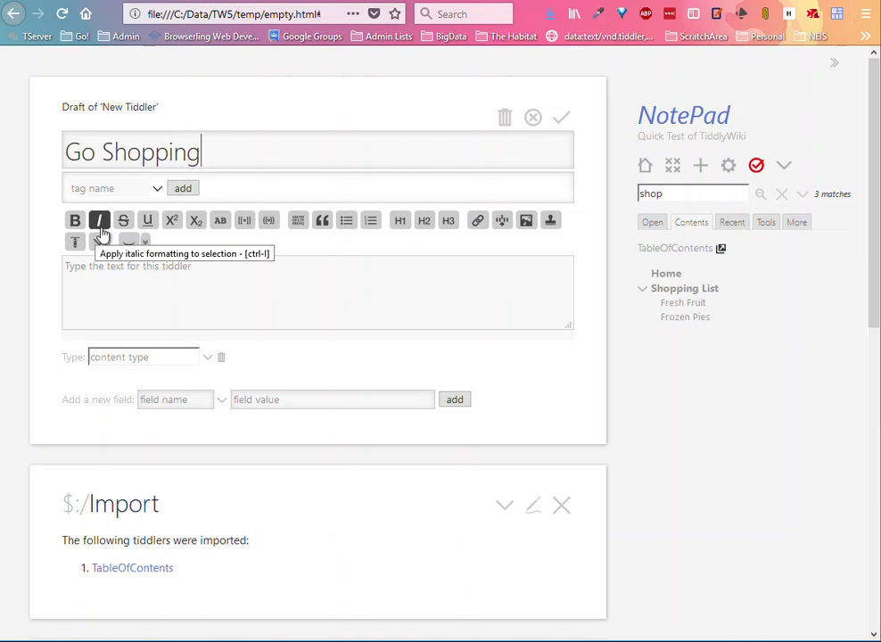
left_click(91, 181)
type("task")
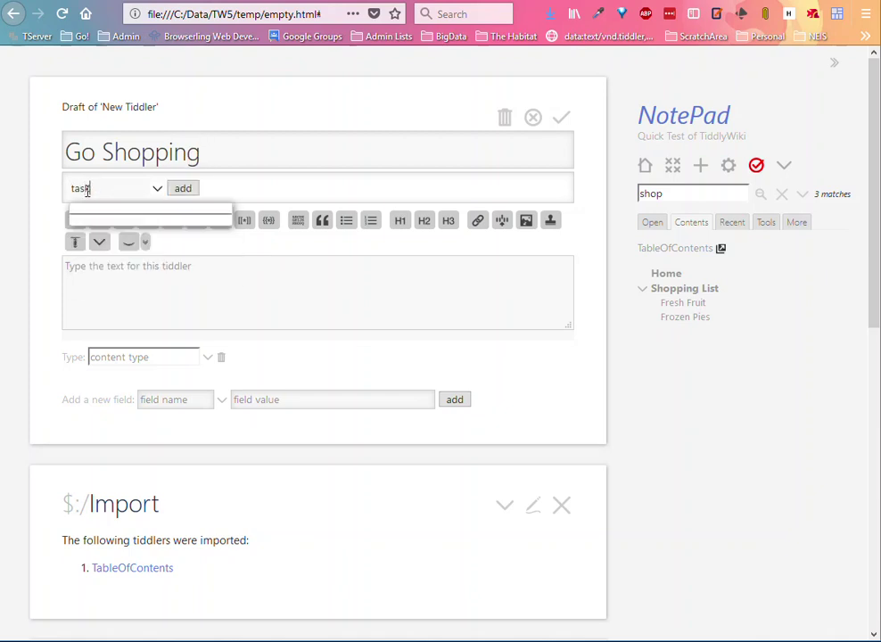
left_click(189, 190)
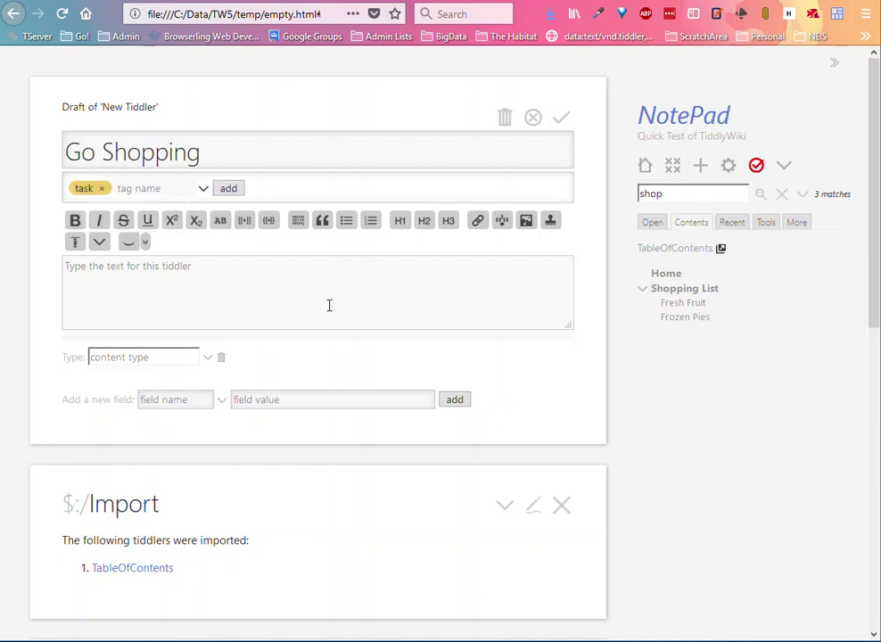
Copy the title of the Shopping List tiddler into the text of the Go Shopping draft.
left_click(198, 278)
scroll(262, 290, "down", 5)
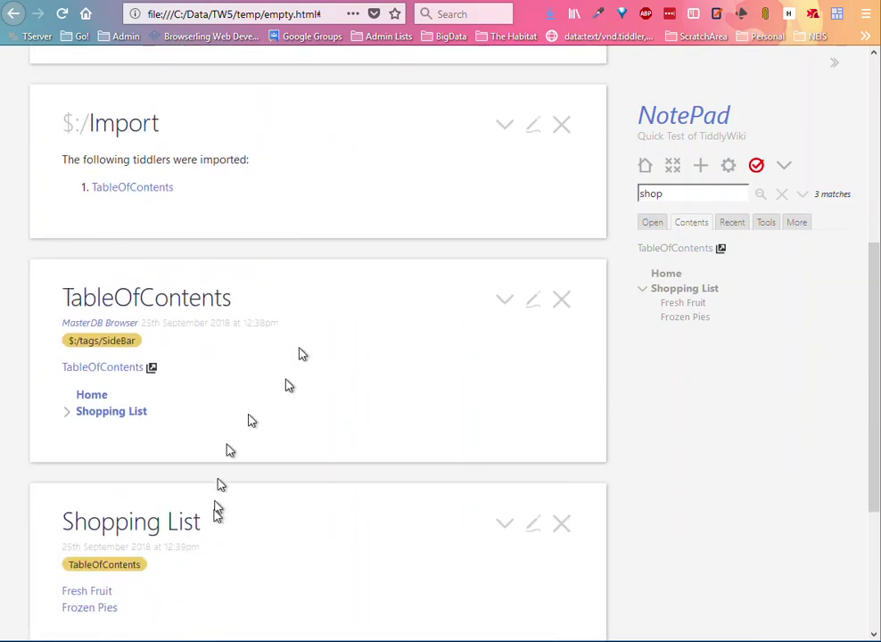
left_click_drag(210, 531, 63, 533)
key("ctrl+c")
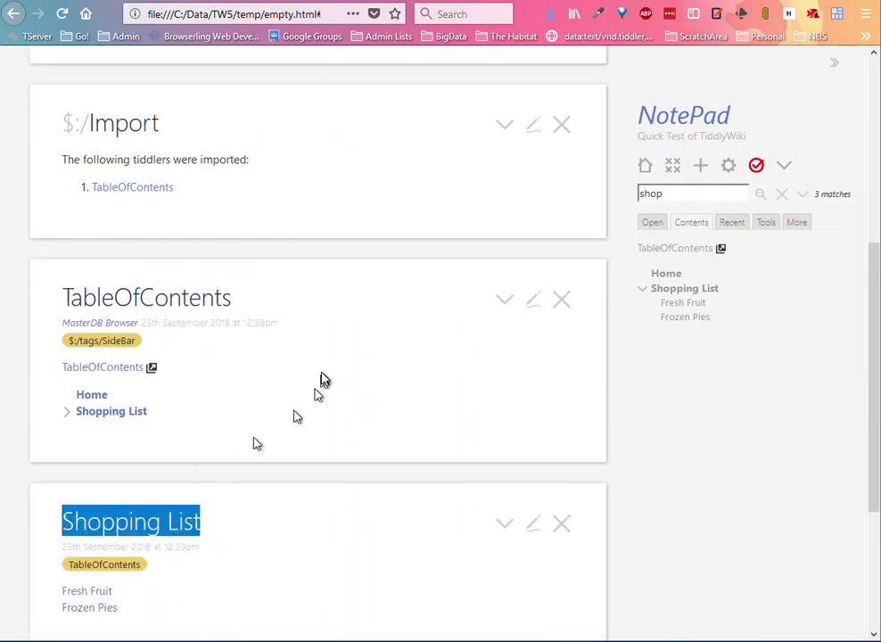
scroll(330, 406, "up", 5)
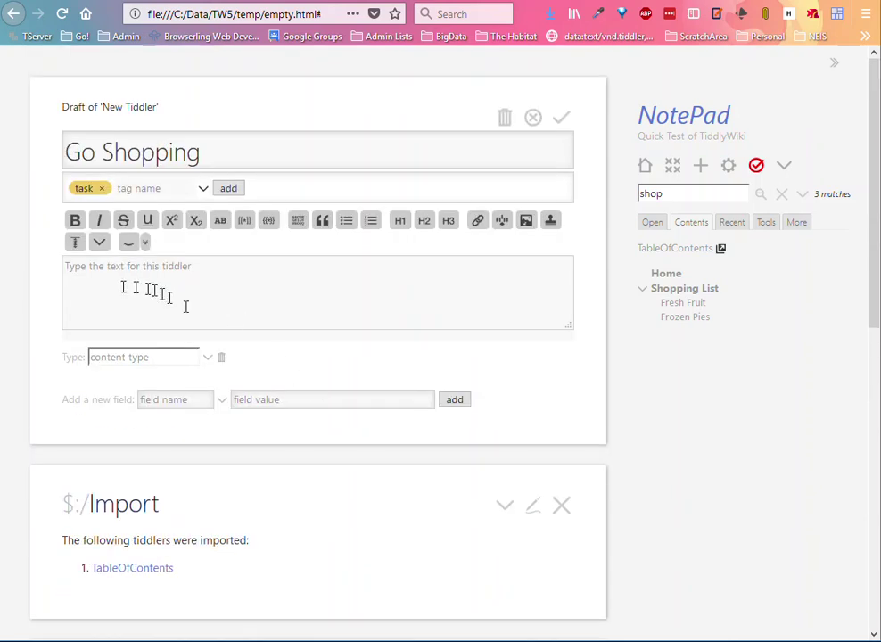
key("ctrl+v")
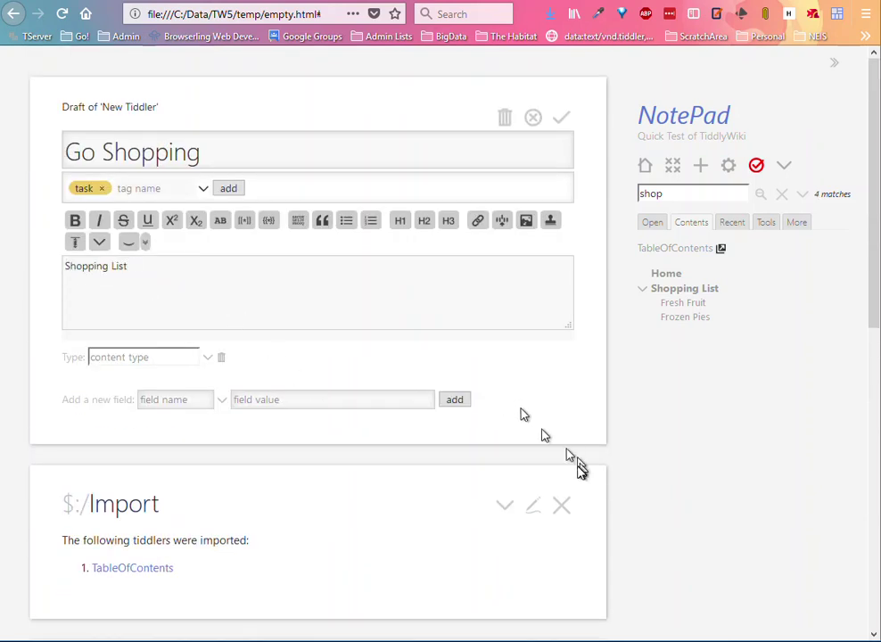
Turn the Shopping List text in the Go Shopping draft into a link with double square brackets and save the tiddler.
type("[[")
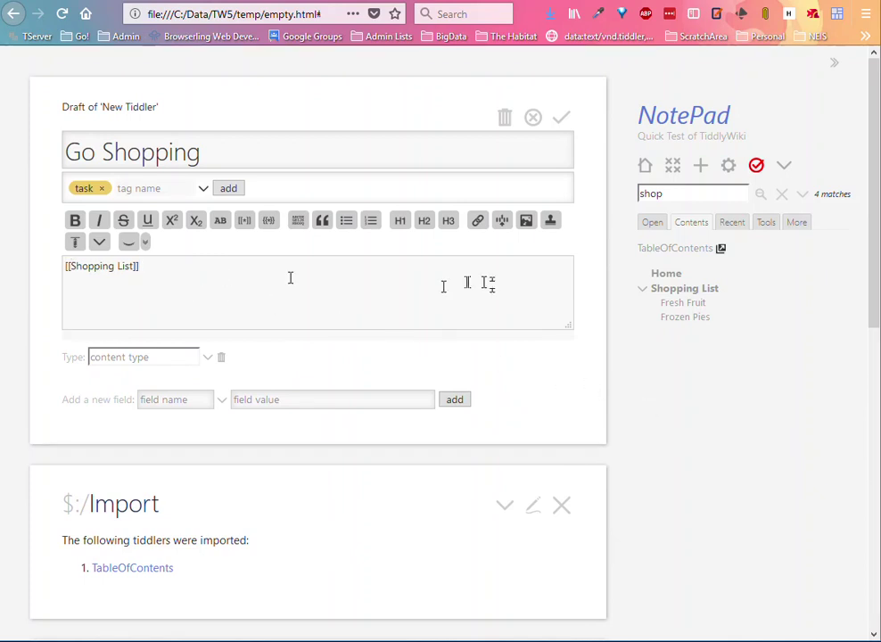
left_click(561, 122)
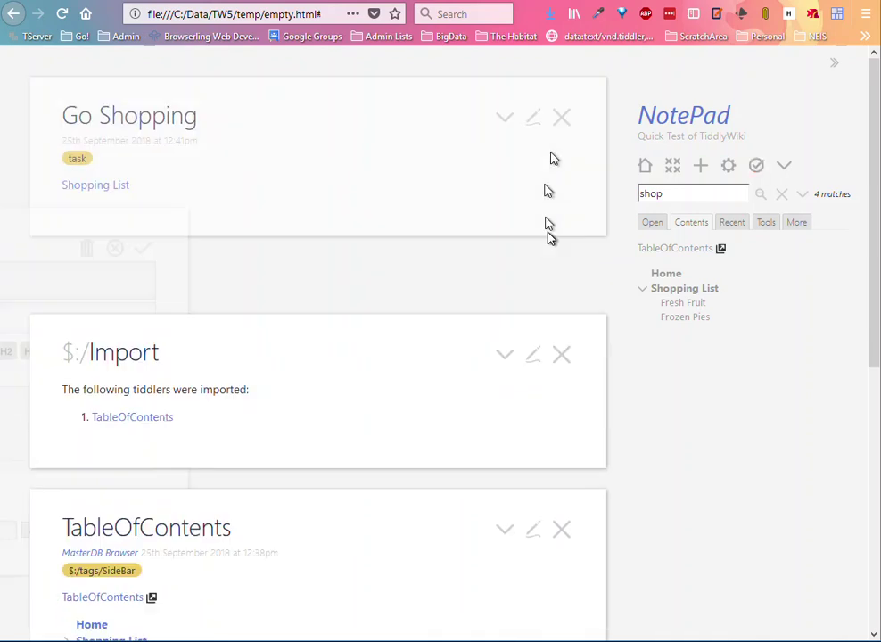
left_click(118, 189)
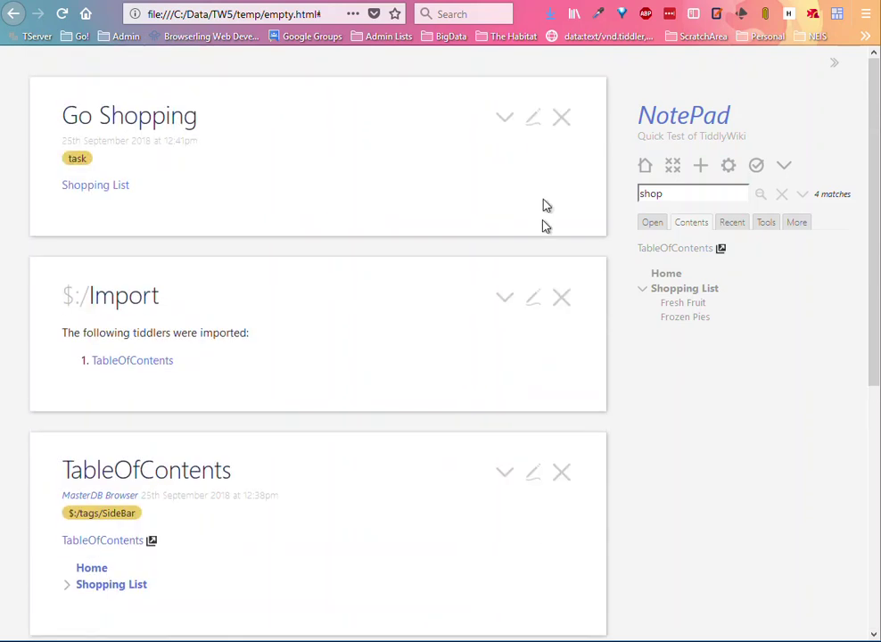
Add the link [[Hardware List]] on a new line below the Shopping List link in Go Shopping and save it.
left_click(535, 129)
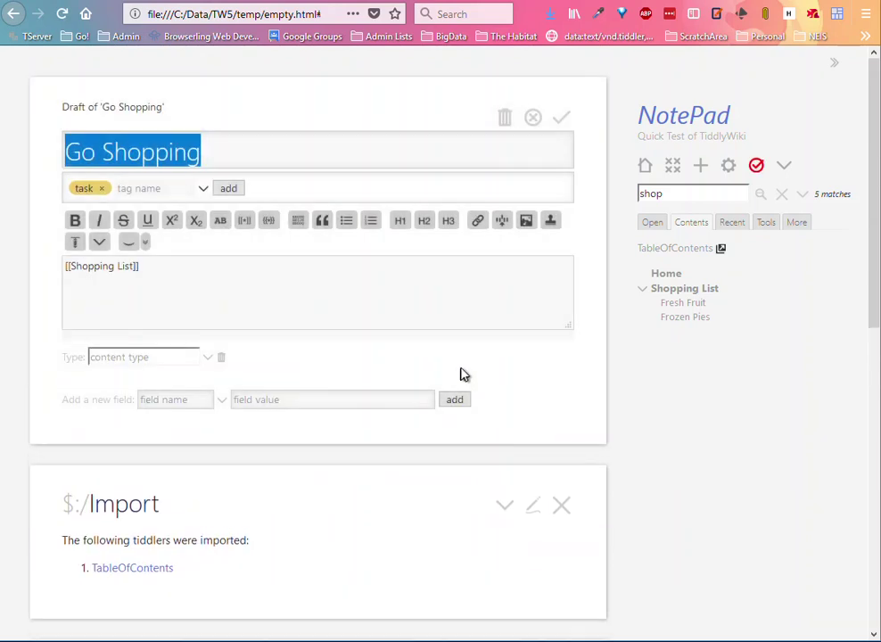
left_click(148, 271)
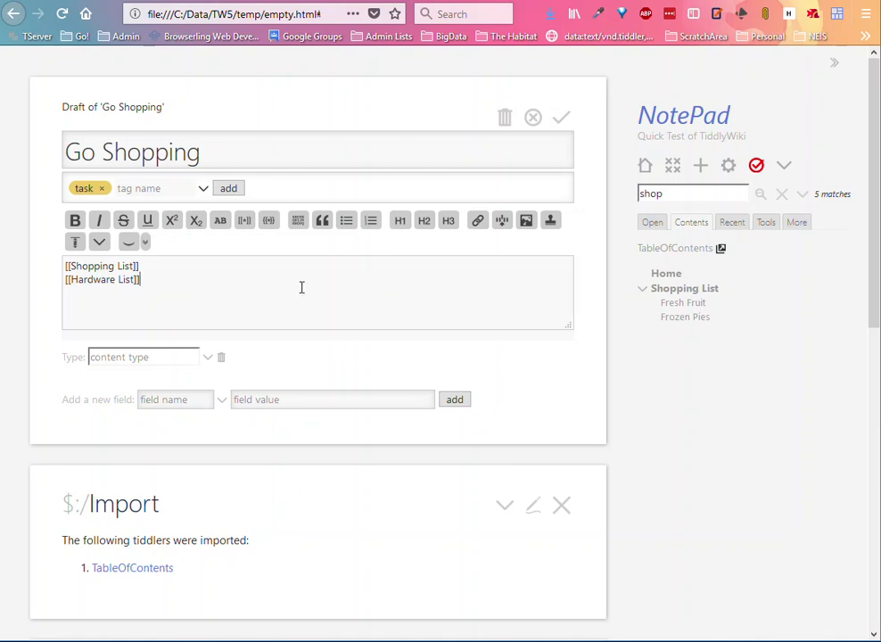
left_click(562, 119)
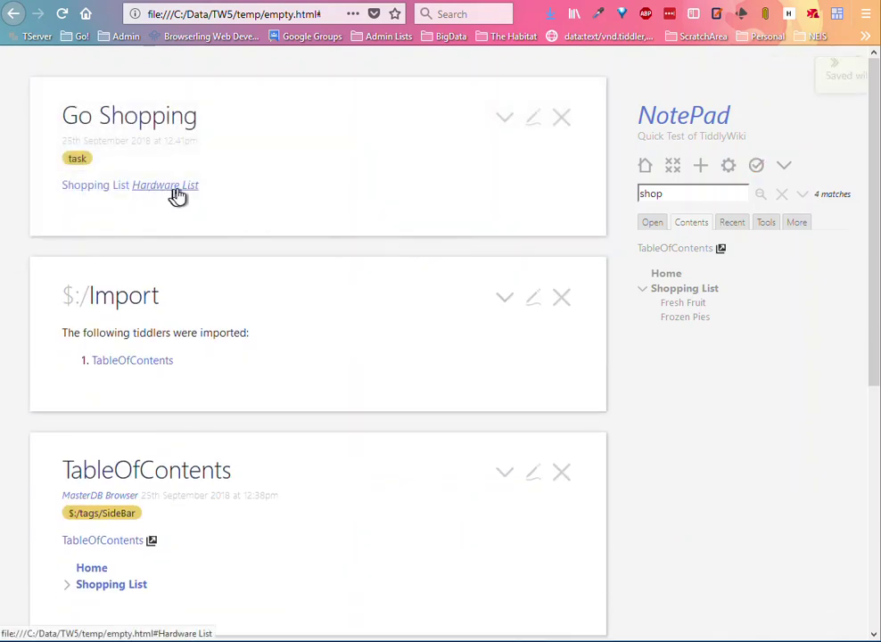
Separate the Shopping List and Hardware List links in Go Shopping with a blank line and save the tiddler.
left_click(533, 119)
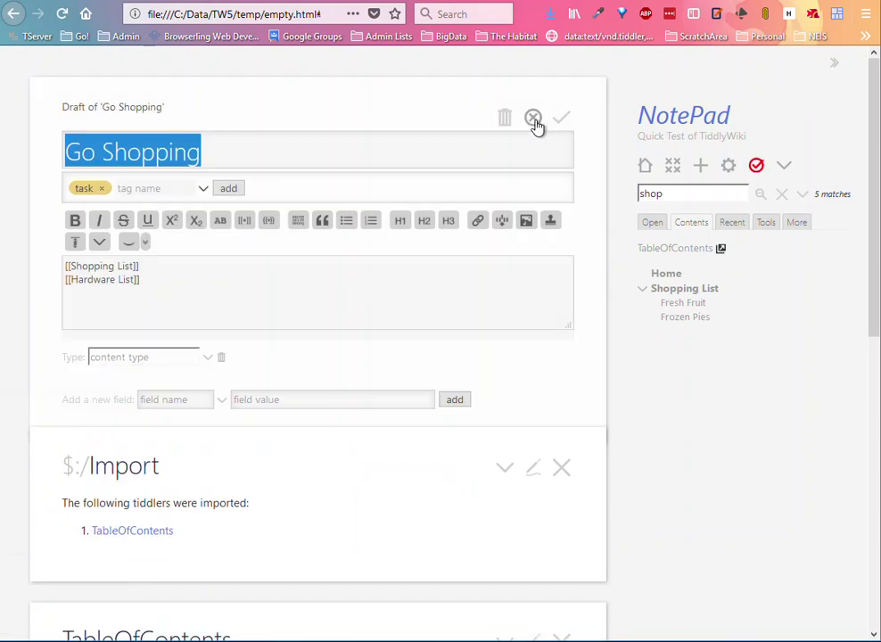
left_click(156, 266)
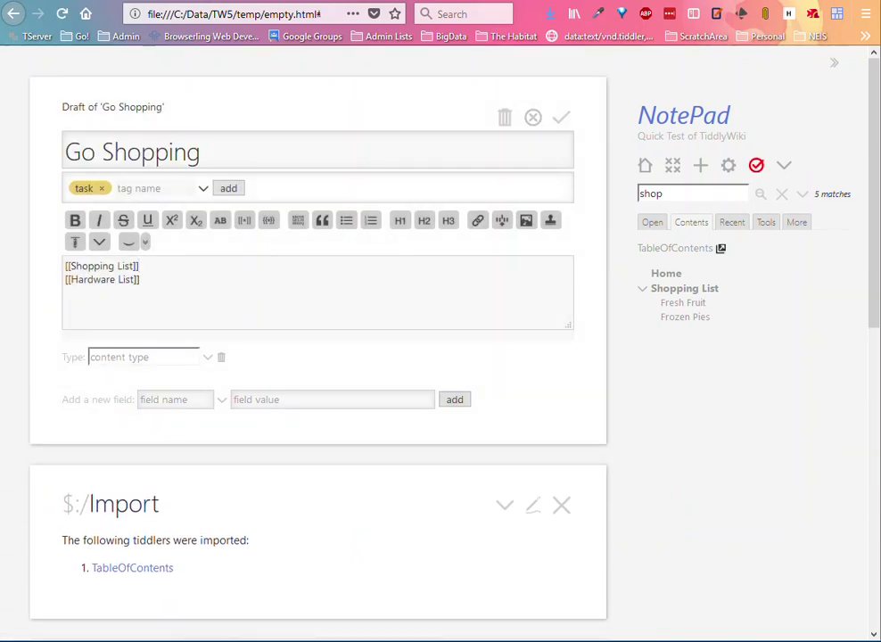
key("Return")
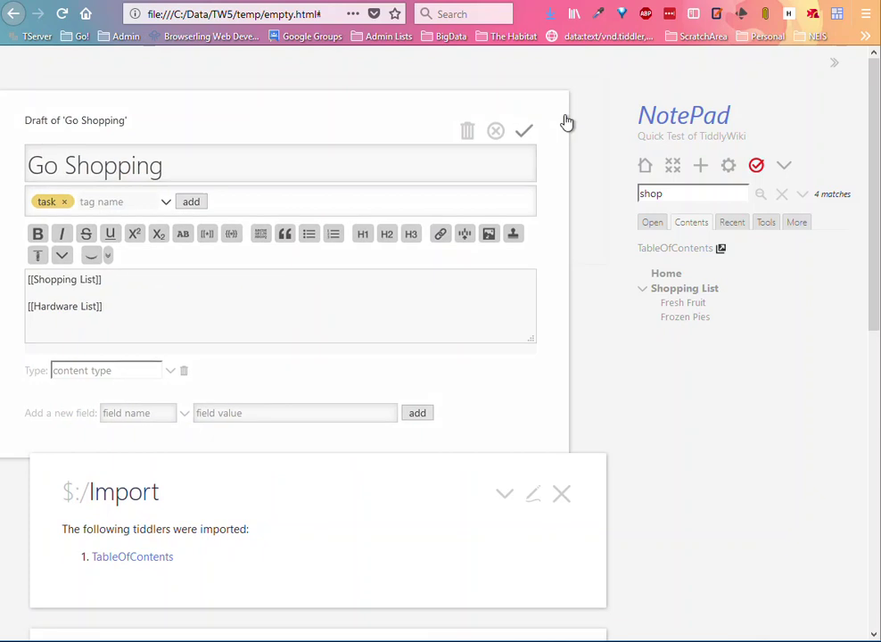
left_click(563, 120)
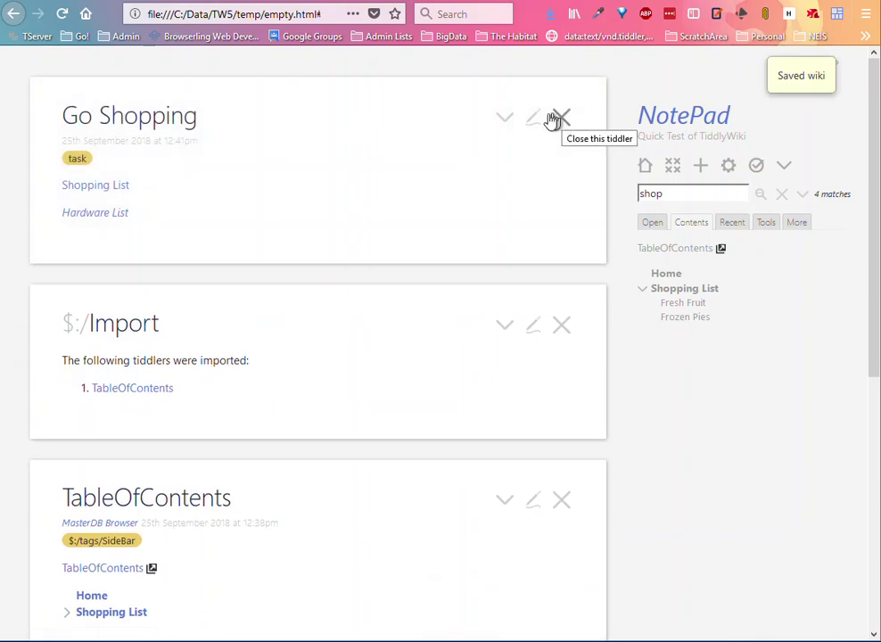
Create the missing Hardware List tiddler from its link in Go Shopping, with the text "Nothing", and save it.
left_click_drag(97, 195, 103, 223)
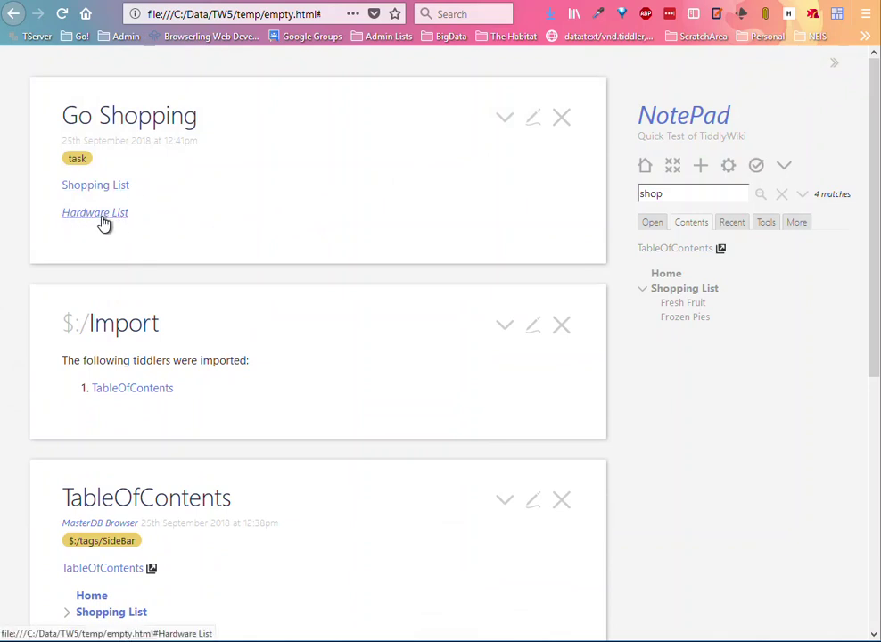
left_click(103, 223)
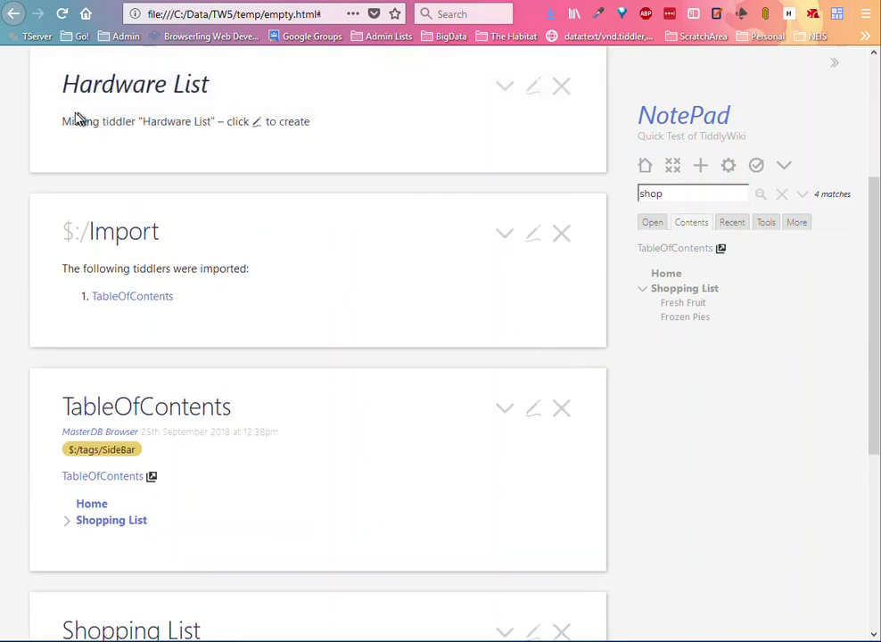
left_click(535, 92)
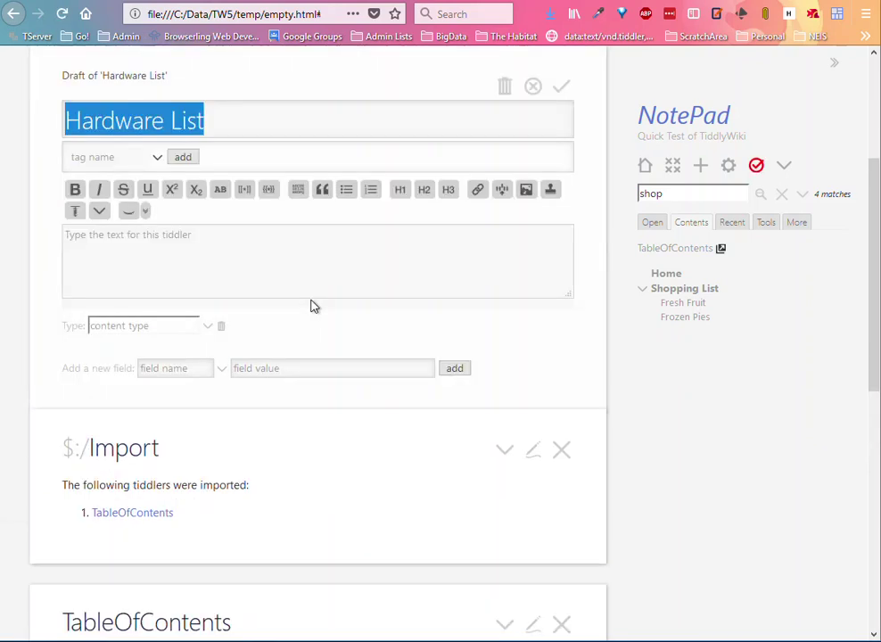
left_click(122, 239)
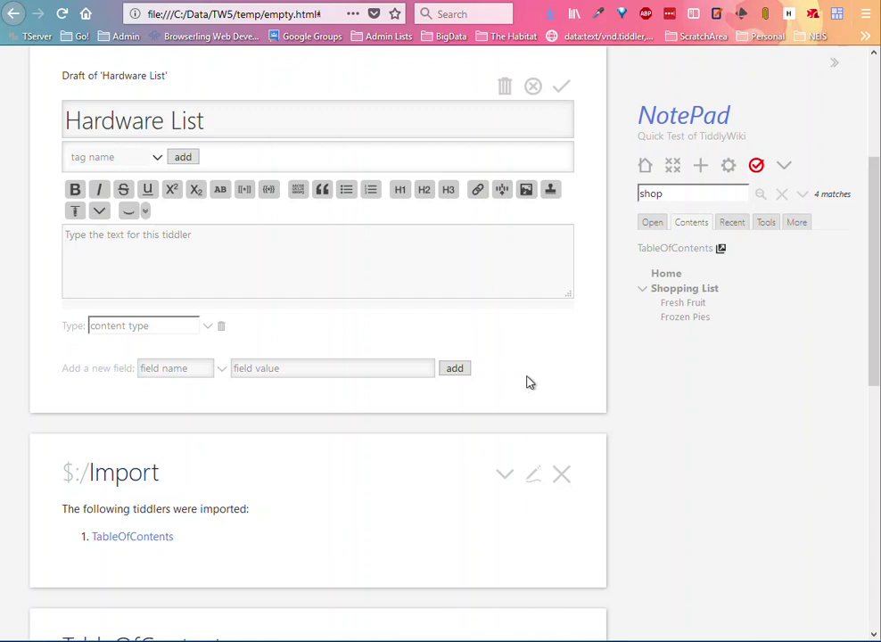
type("Nothing")
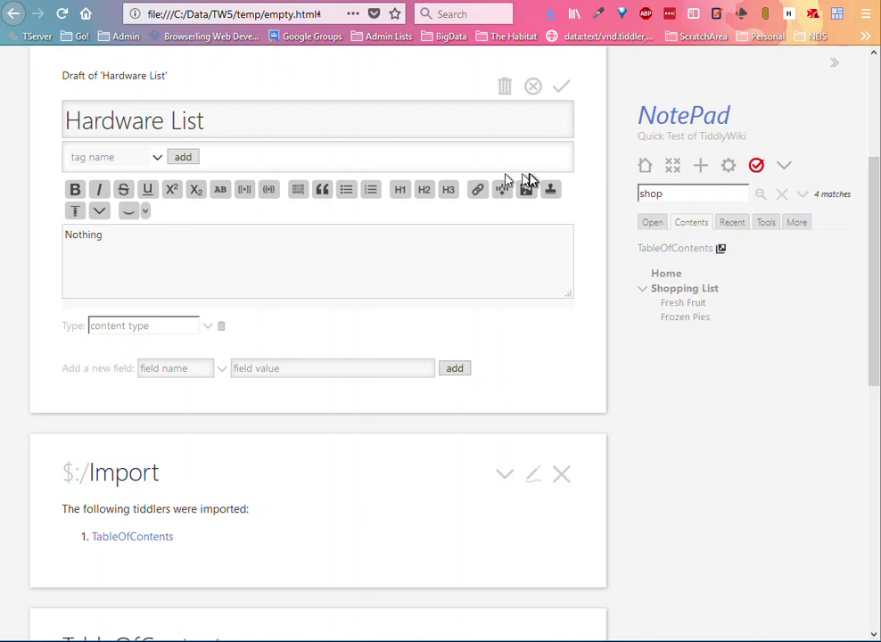
left_click(561, 93)
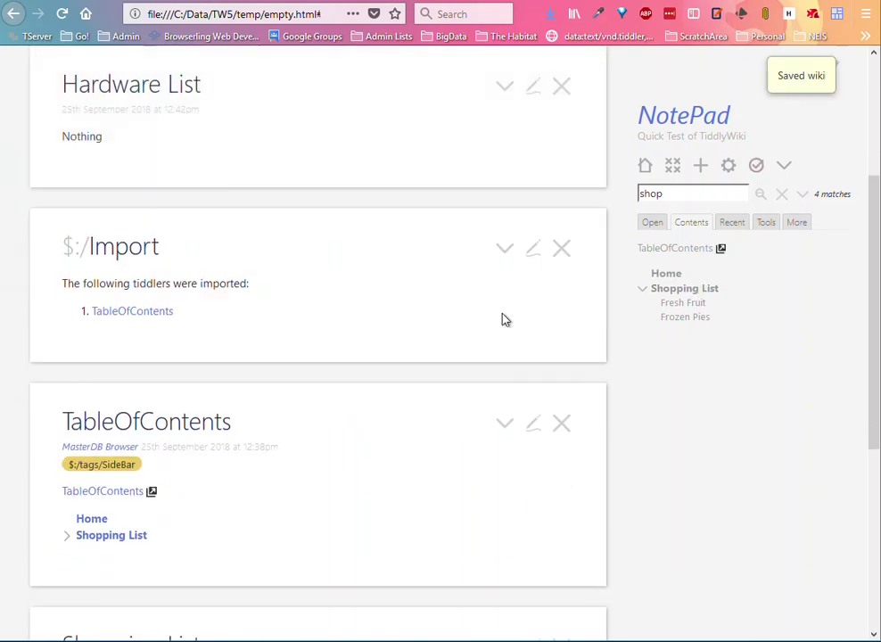
Add the unbracketed word TiddlyWiki as a separate paragraph below the Hardware List link in Go Shopping and save.
scroll(420, 343, "up", 5)
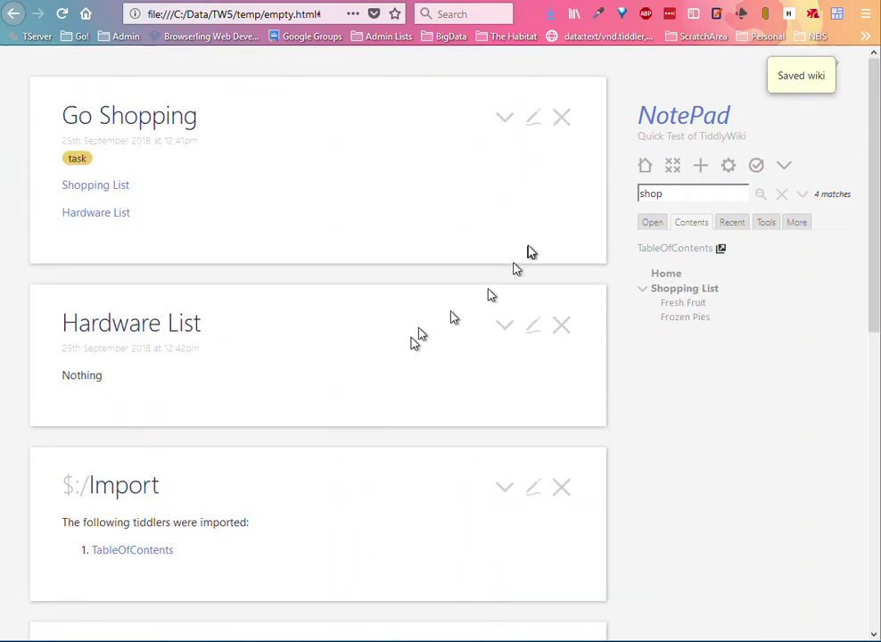
left_click(534, 119)
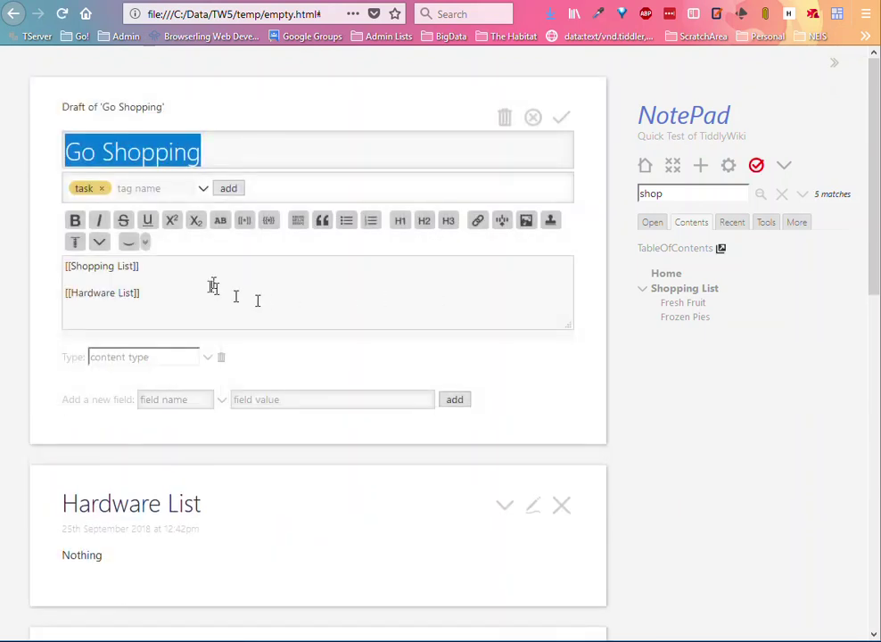
left_click(173, 310)
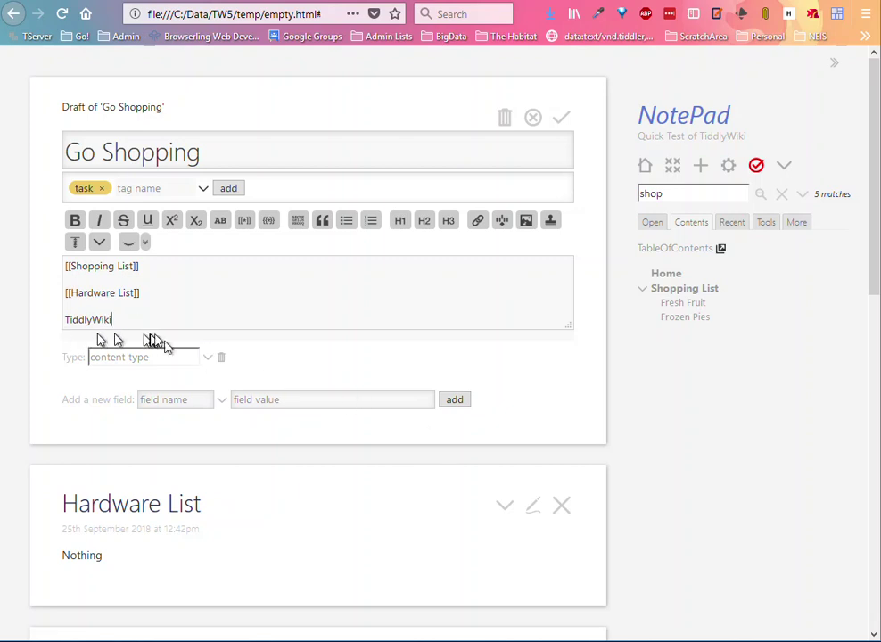
left_click(560, 118)
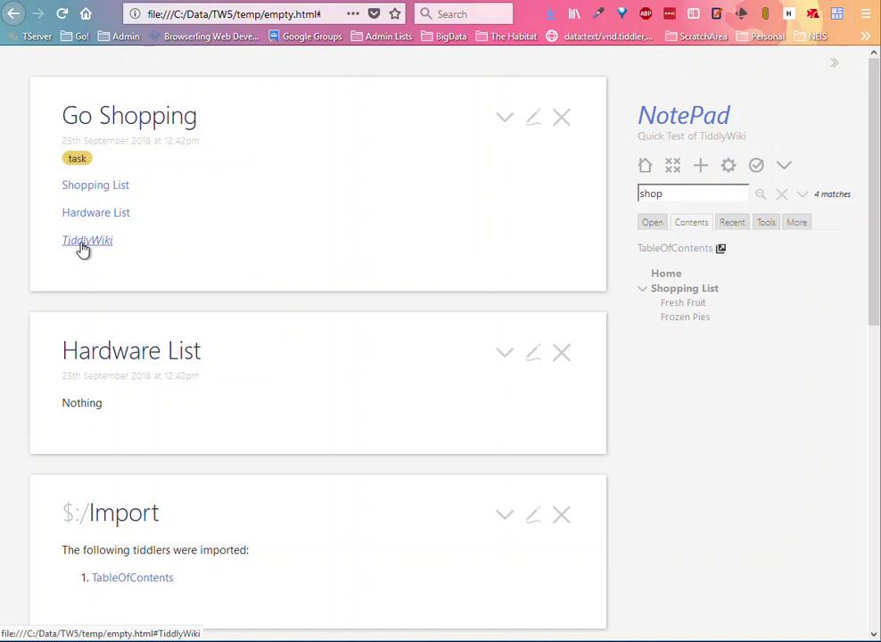
Extend the last line of Go Shopping to "TiddlyWiki Notes" and save the tiddler.
left_click(532, 125)
left_click(138, 323)
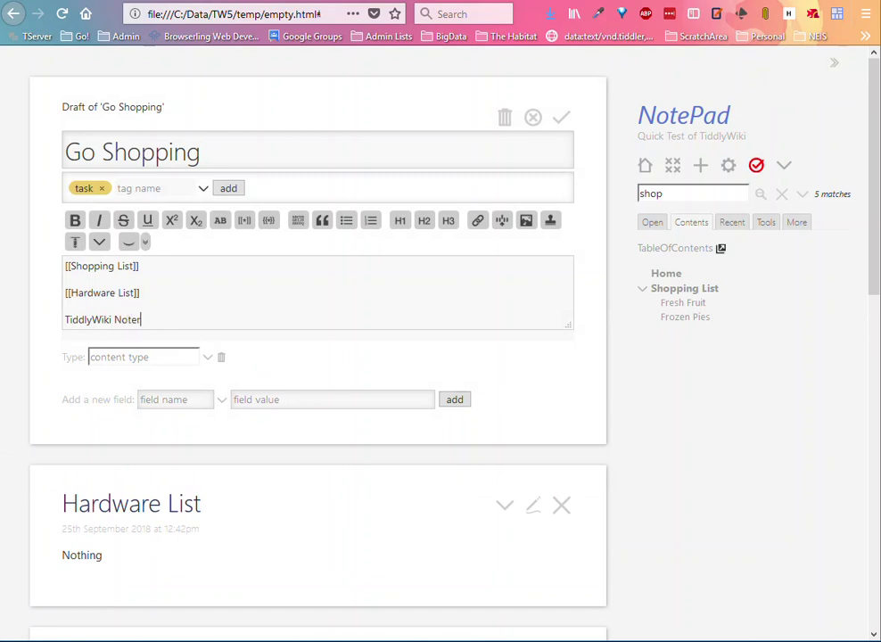
type("Notes")
left_click(562, 118)
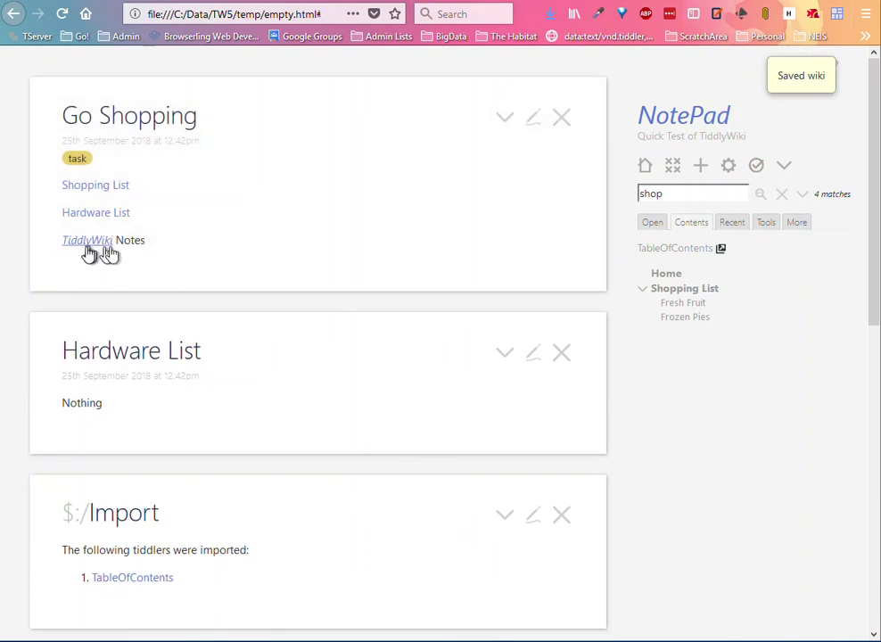
Enclose "TiddlyWiki Notes" in double square brackets in Go Shopping so the whole phrase is one link, and save.
left_click(534, 122)
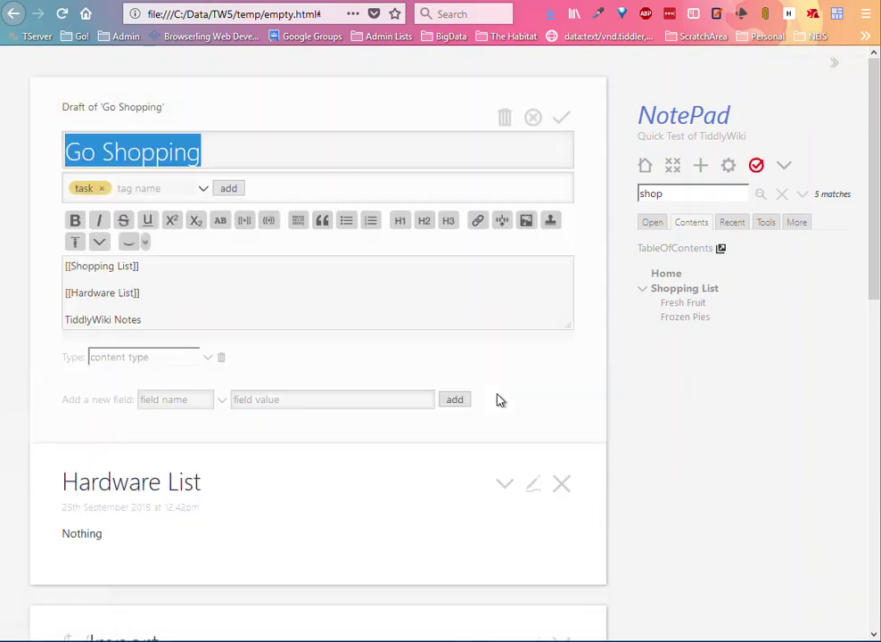
left_click(149, 321)
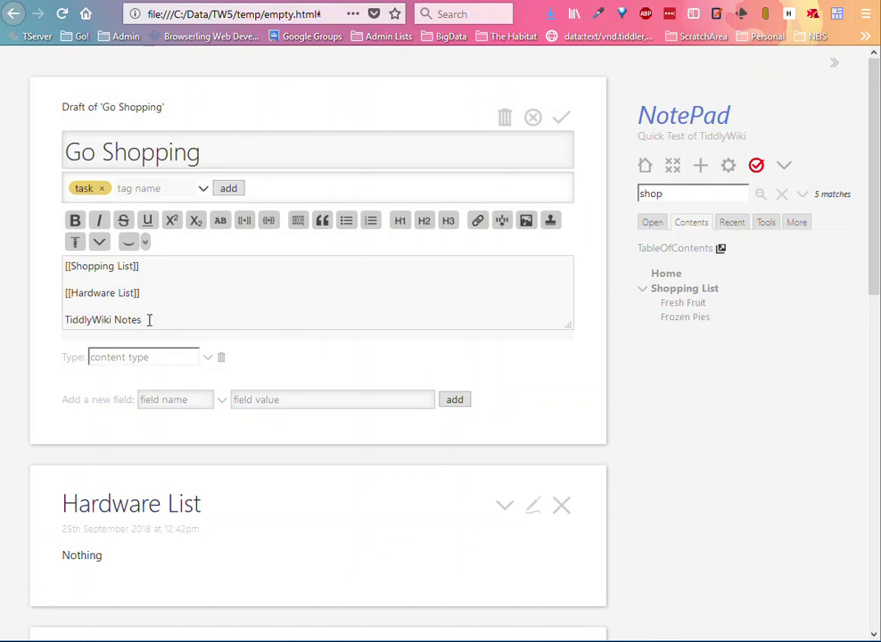
key("Home")
type("[[")
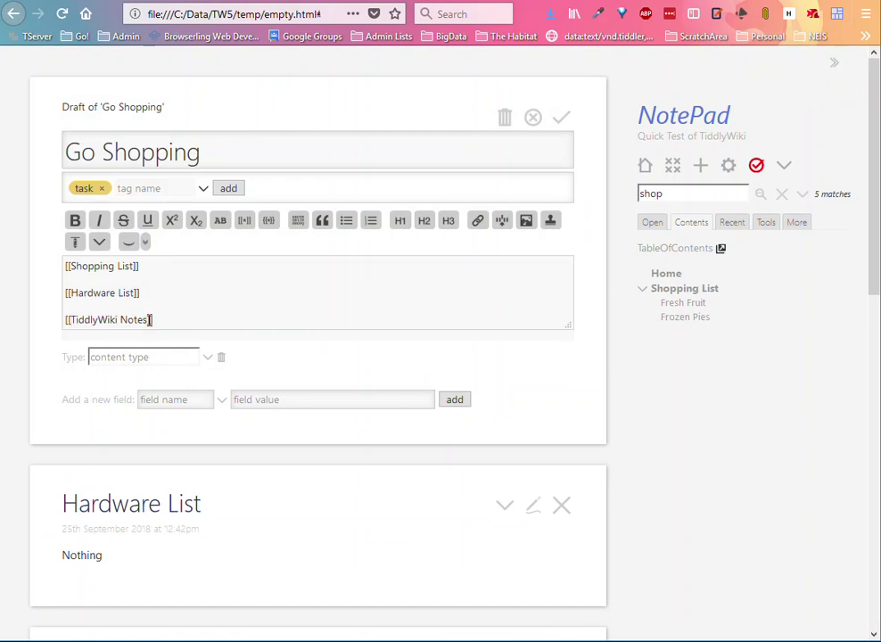
left_click(562, 119)
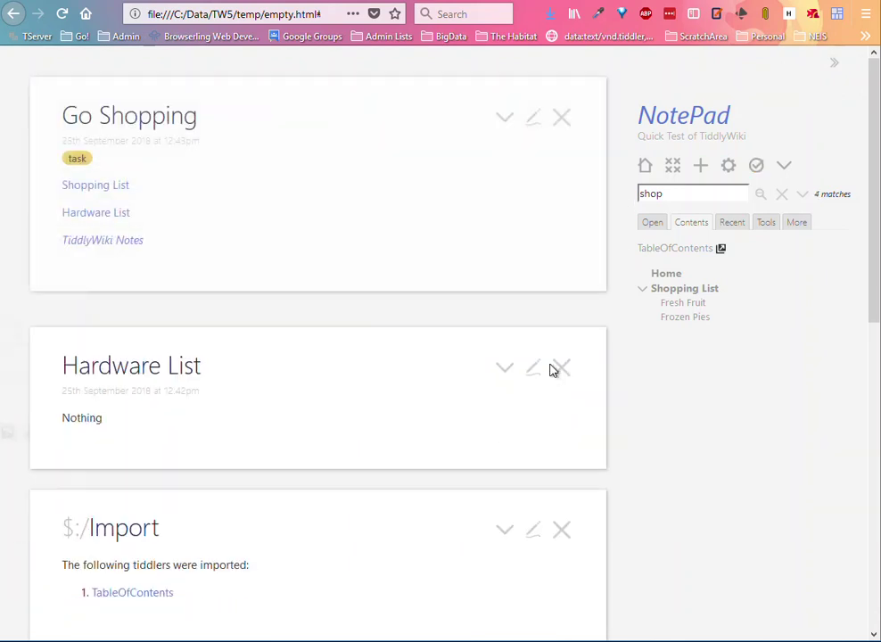
Create the missing TiddlyWiki Notes tiddler from its link, with the text "Our tiddlywiki notes", and save it.
left_click(101, 241)
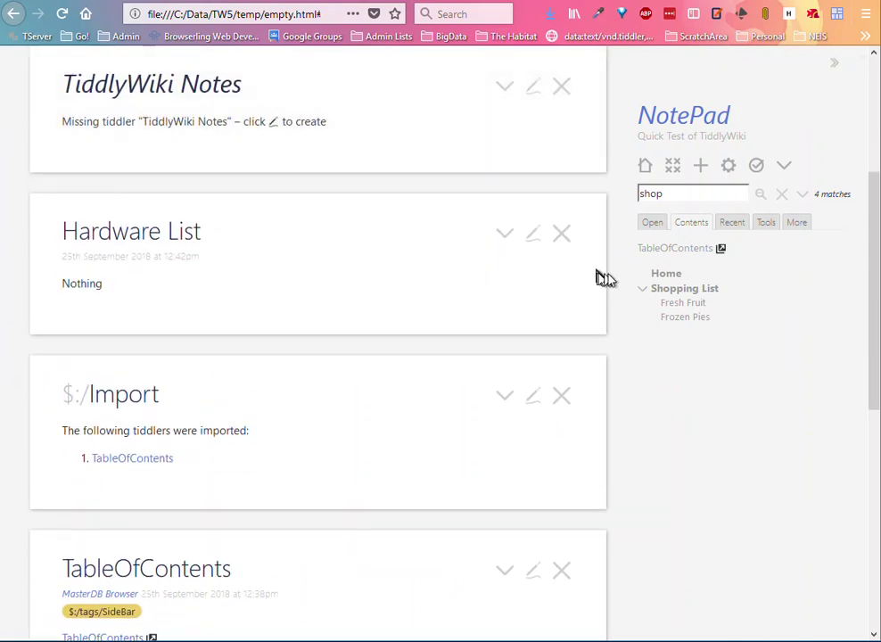
left_click(532, 85)
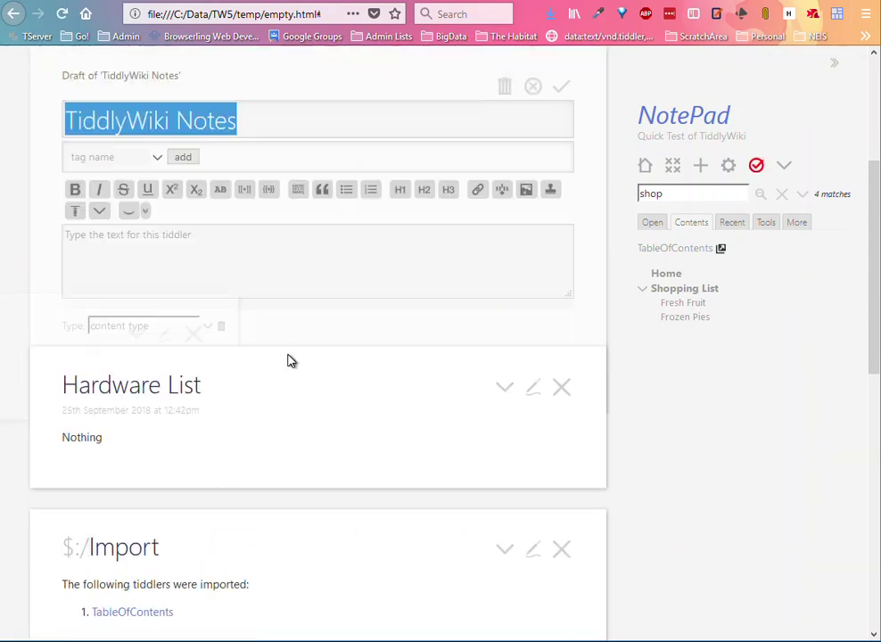
left_click(98, 252)
type("Our Tiddlywiki notes")
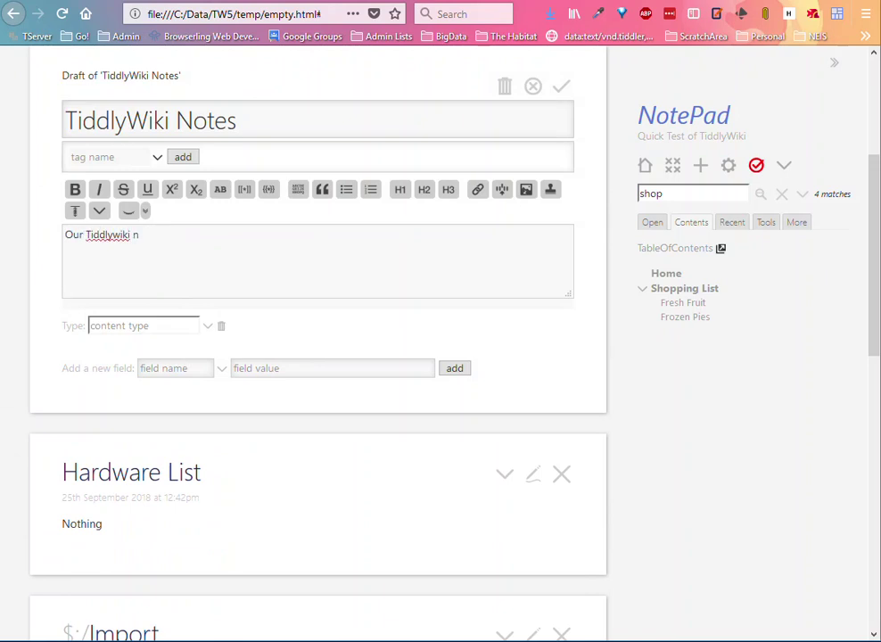
left_click(94, 235)
key("BackSpace")
key("BackSpace")
type("ti")
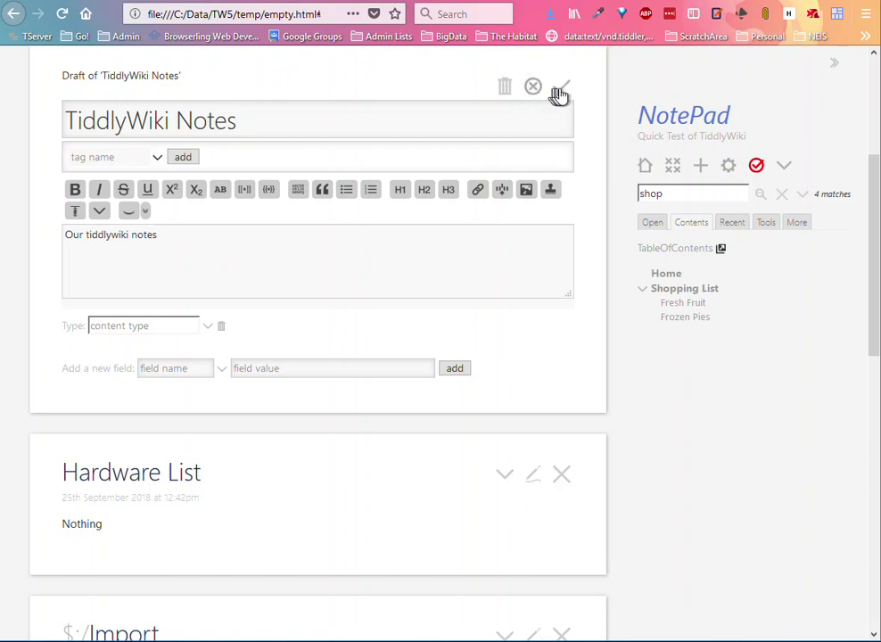
left_click(561, 87)
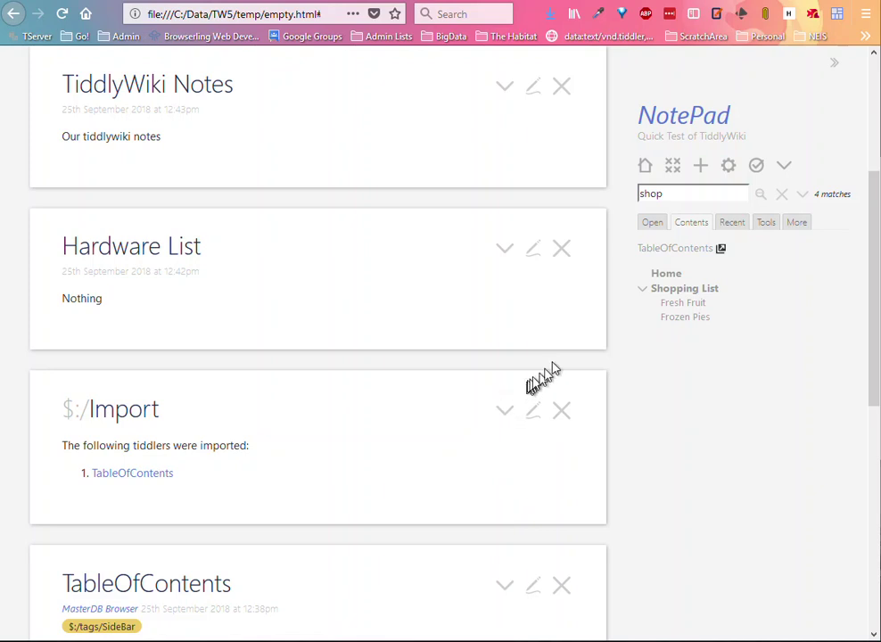
Go to Shopping List from the sidebar's list of open tiddlers, and review the table of contents and recently changed tiddlers.
left_click(652, 225)
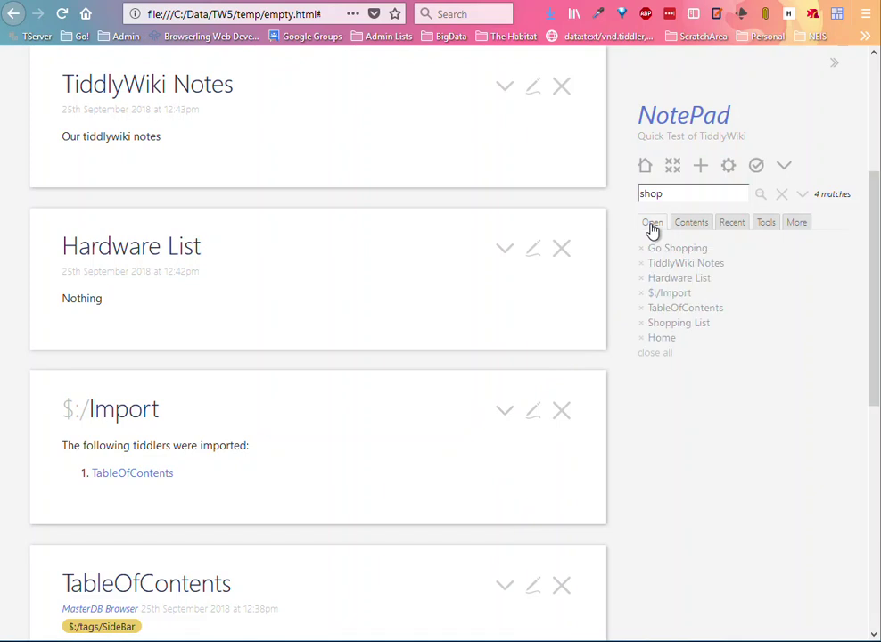
left_click(679, 324)
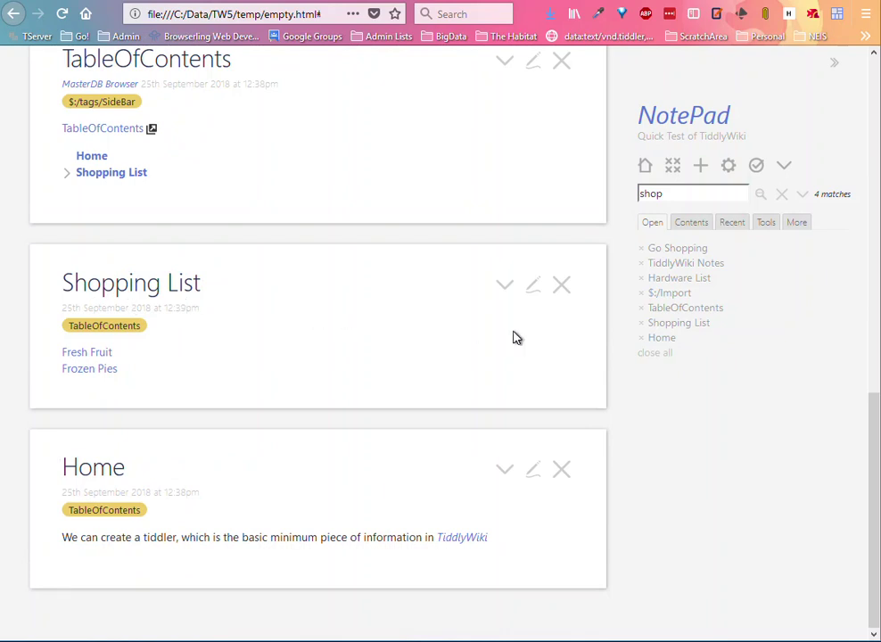
left_click(698, 224)
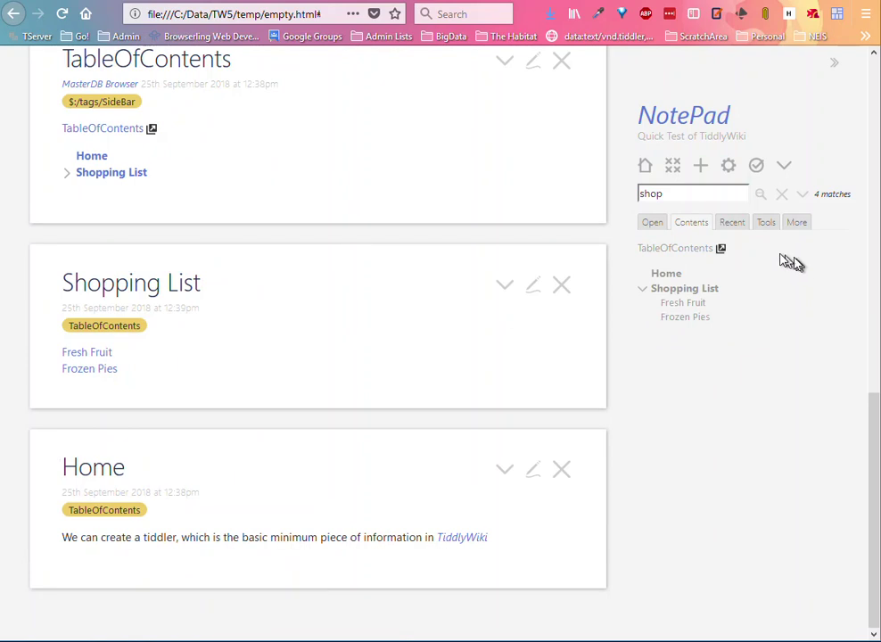
left_click(736, 227)
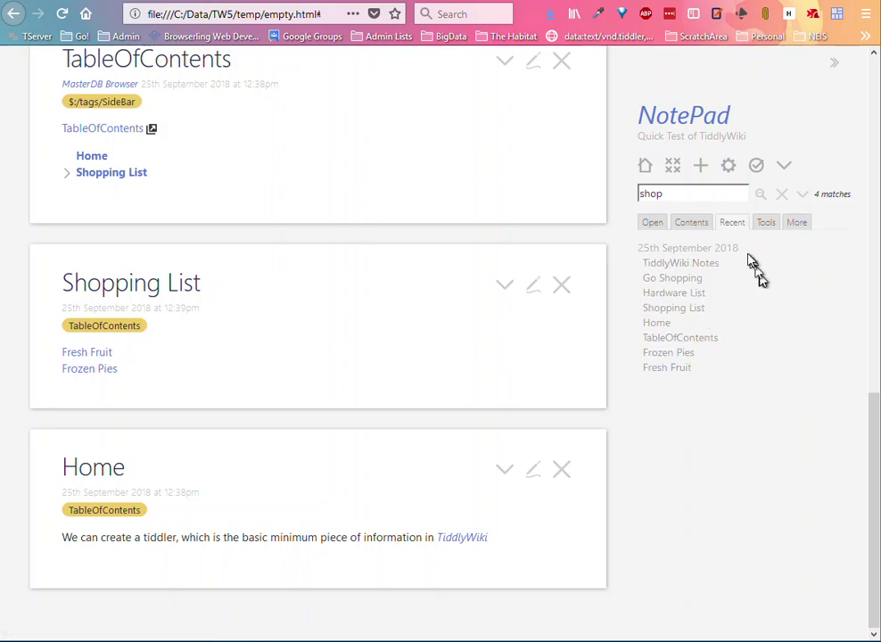
Review the wiki's full list of page tools and unfold the bodies of all open tiddlers.
left_click(766, 223)
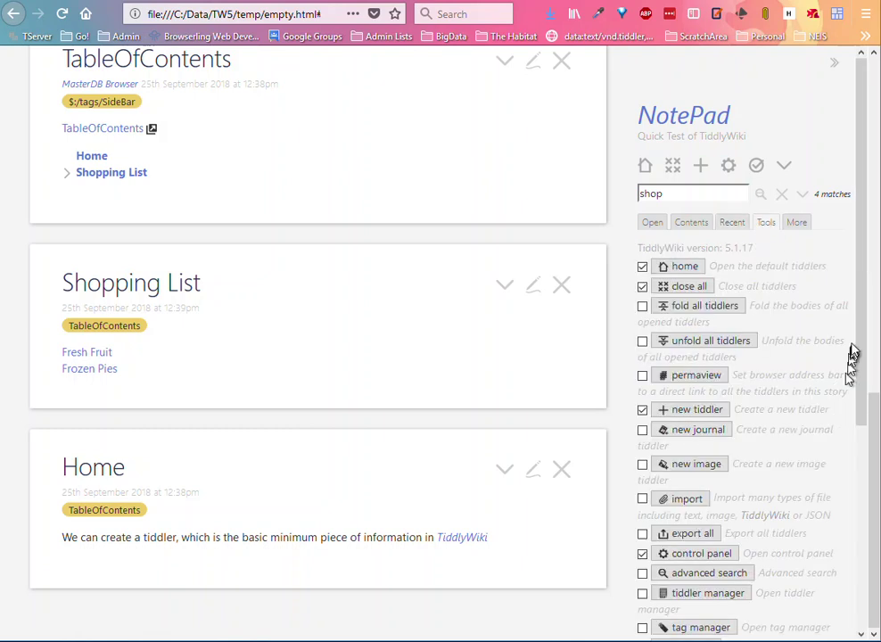
left_click_drag(863, 332, 854, 558)
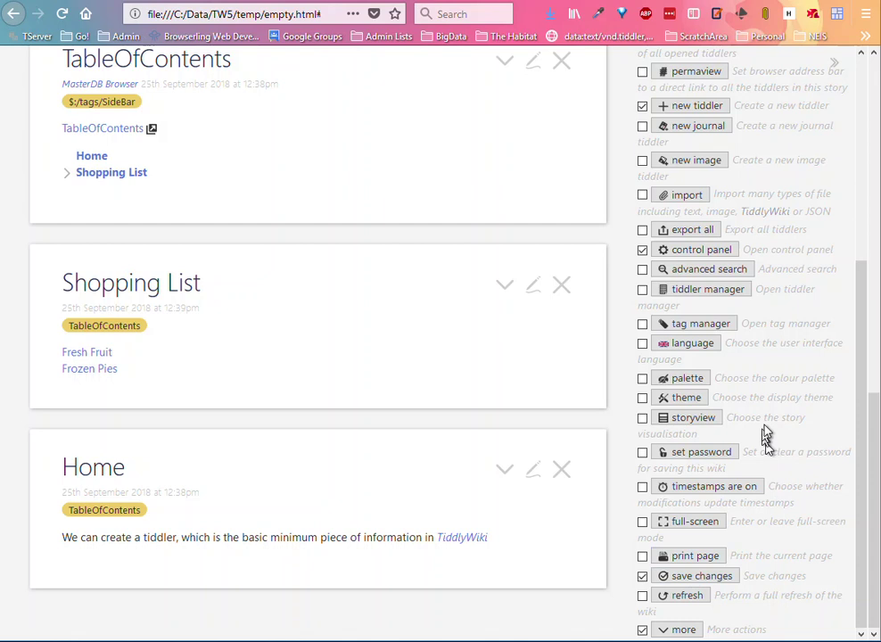
scroll(789, 404, "up", 4)
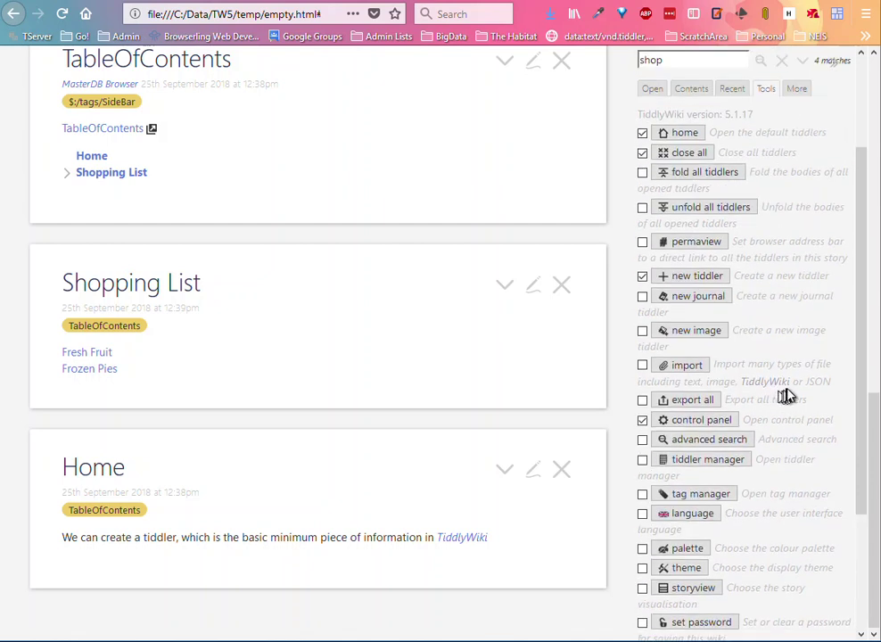
scroll(785, 394, "up", 3)
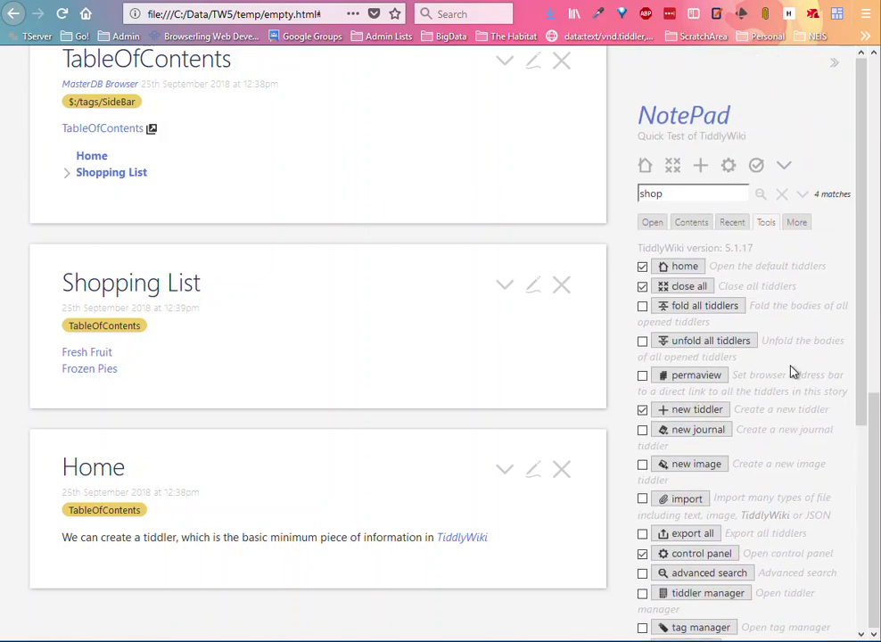
left_click(706, 340)
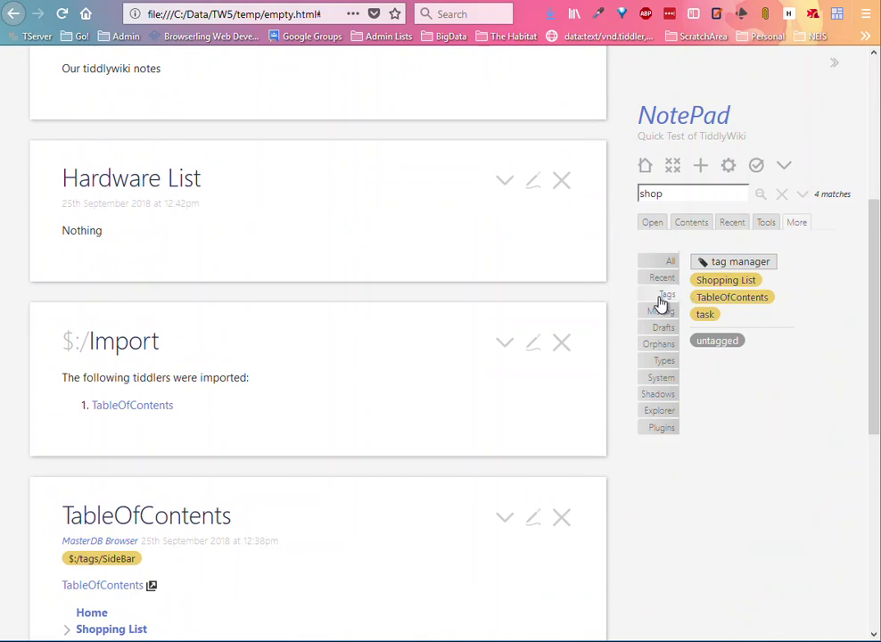
List the tiddlers tagged TableOfContents from the sidebar's tag overview.
left_click(730, 299)
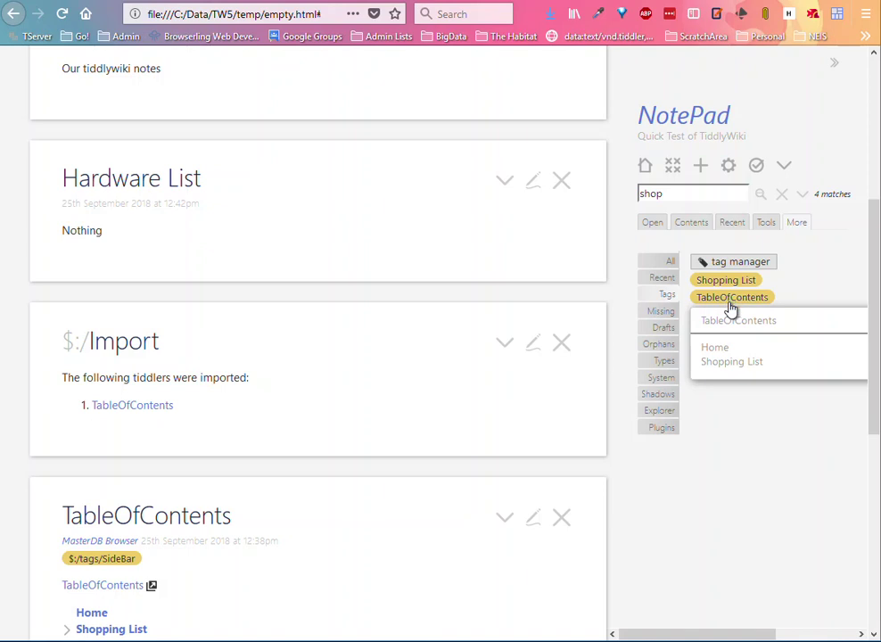
left_click(814, 276)
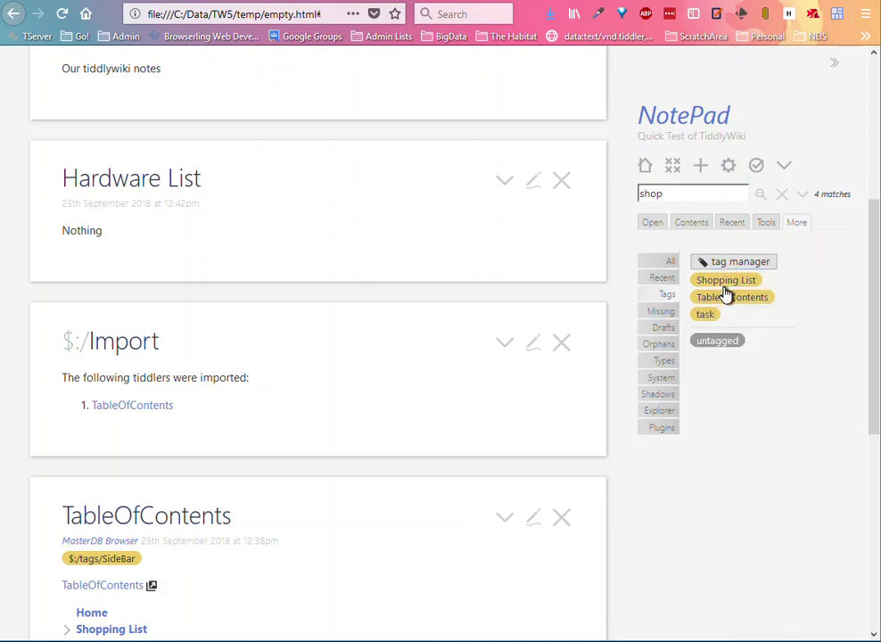
Create the missing TiddlyWiki tiddler from the list of missing tiddlers, with the text "This is What you are using.", save it and close it.
left_click(661, 314)
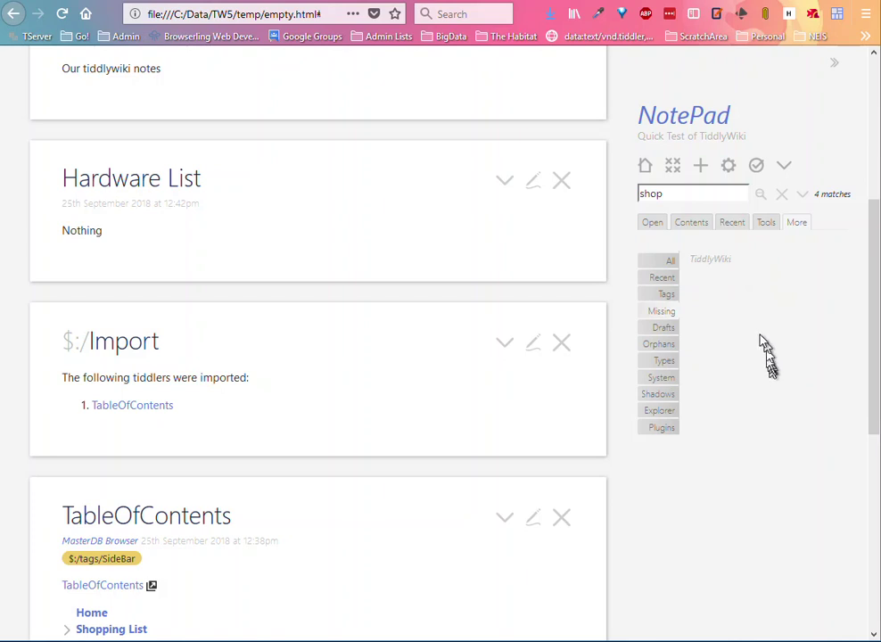
left_click(721, 261)
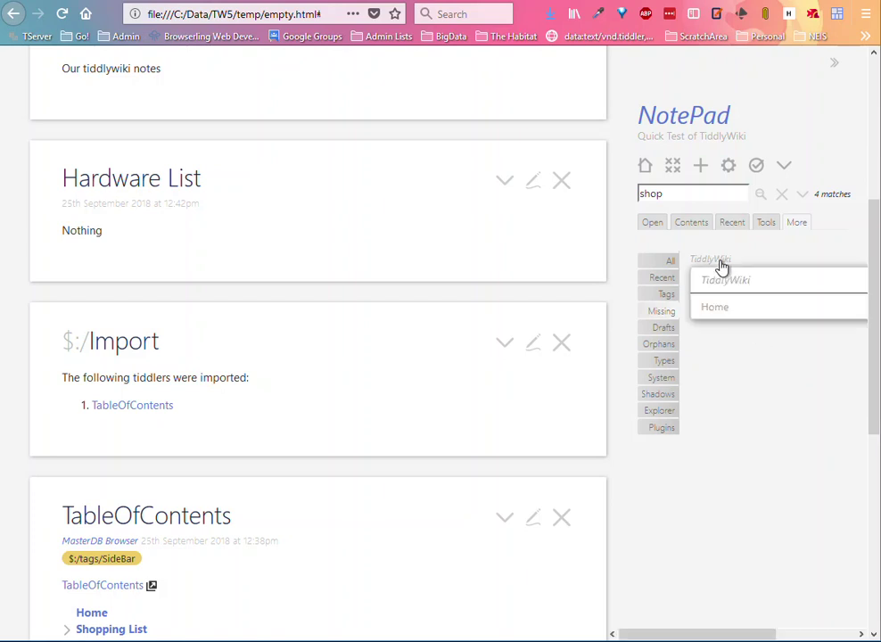
left_click(728, 282)
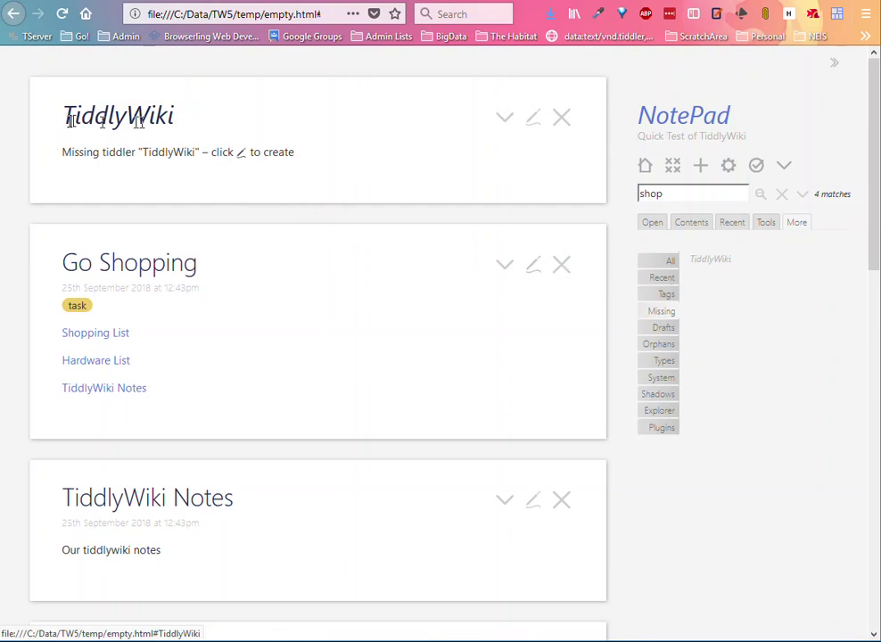
left_click(532, 122)
left_click(191, 295)
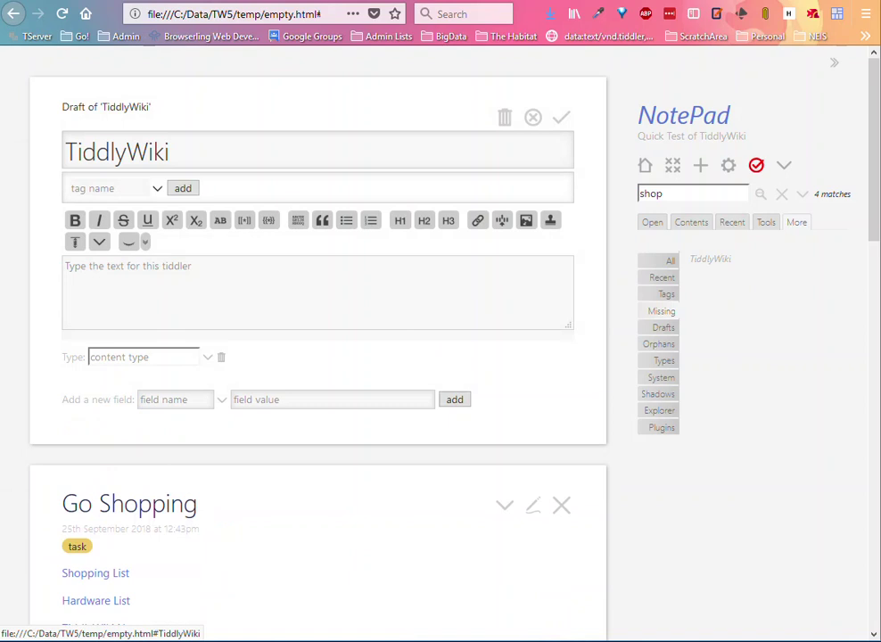
type("This is What you are using.")
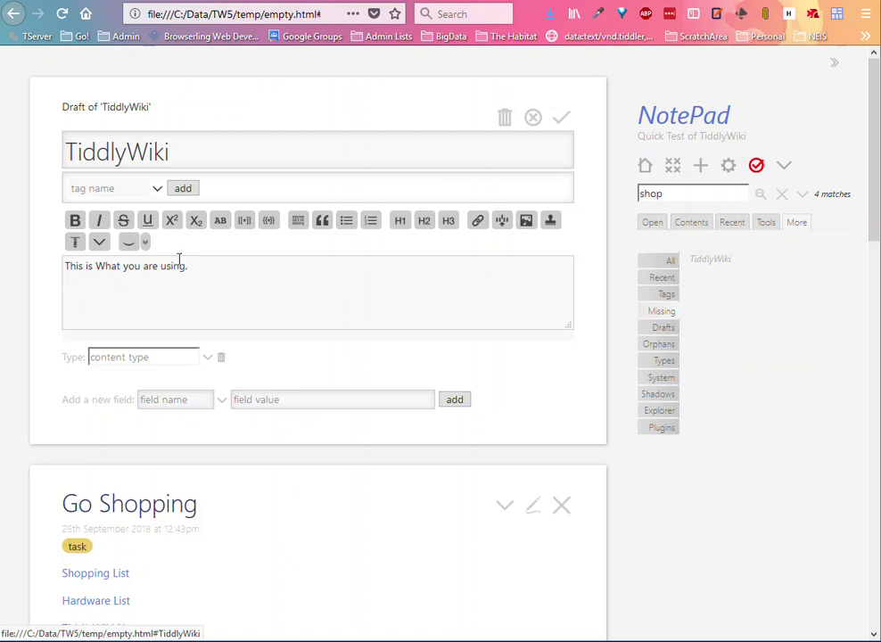
left_click(561, 118)
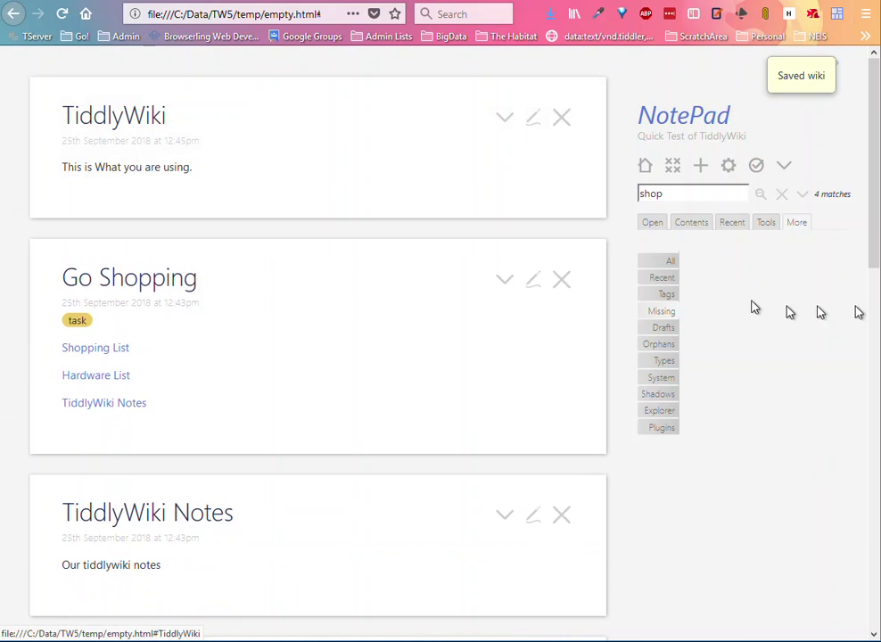
left_click(561, 115)
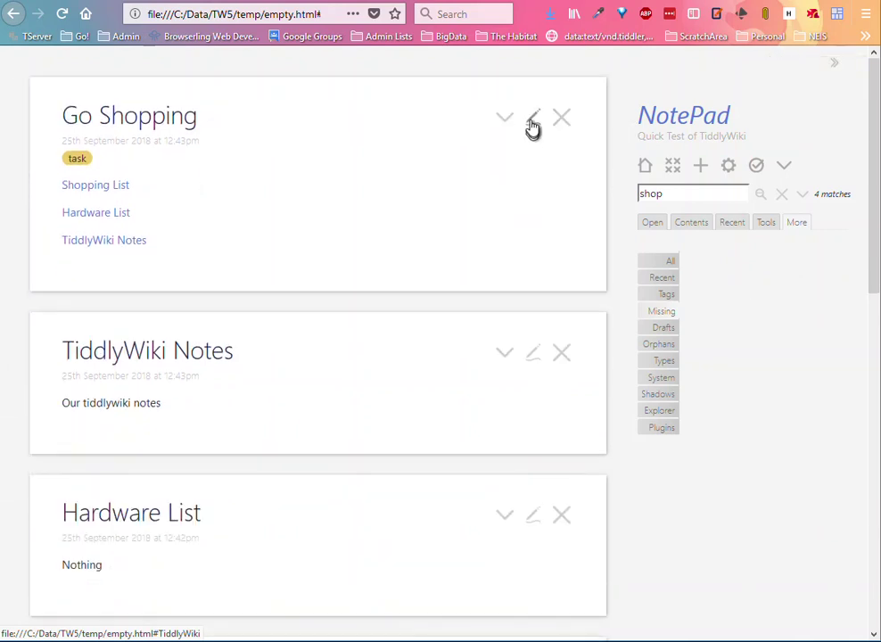
Start editing Go Shopping to check its entry in the list of drafts, and save the tiddler without changes.
left_click(532, 122)
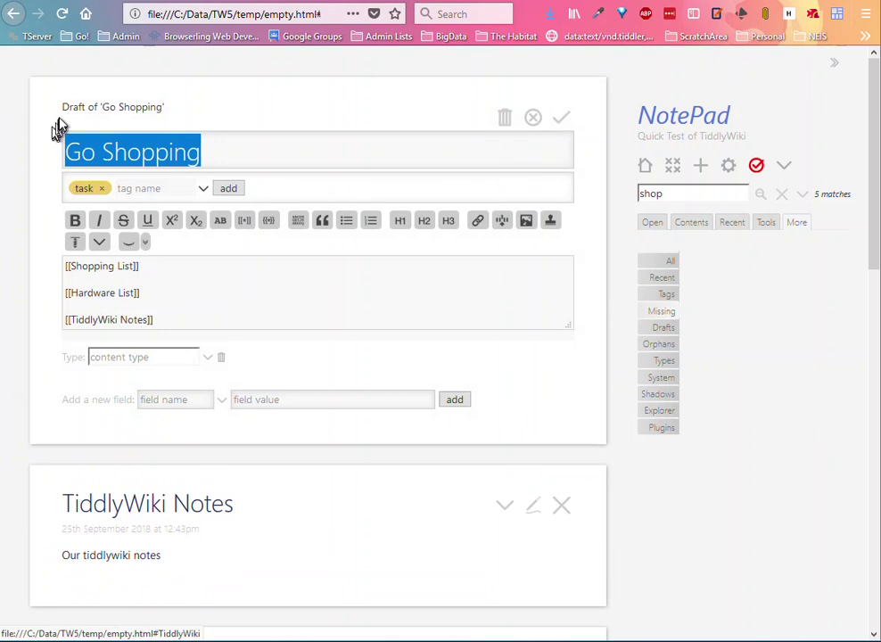
left_click(657, 330)
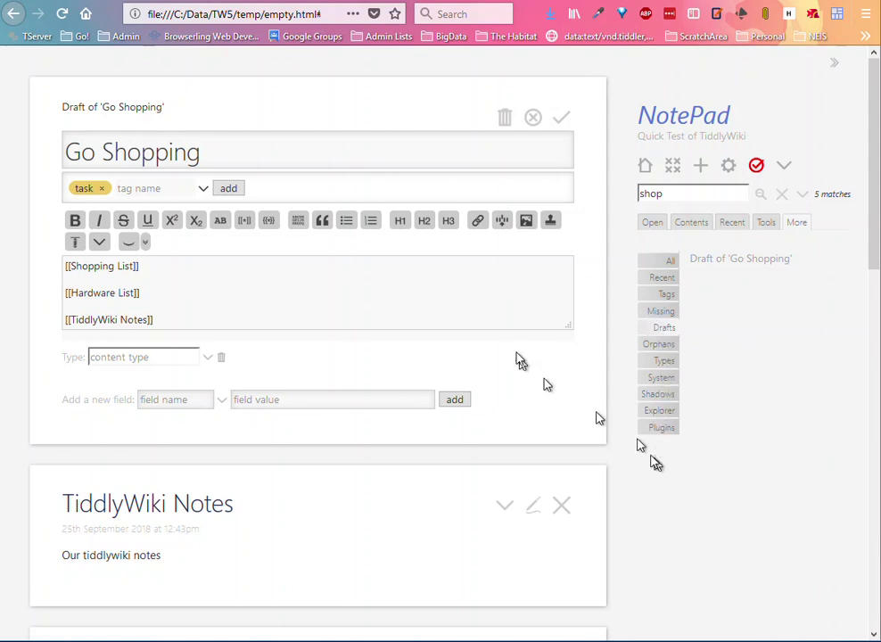
left_click(562, 123)
Search the wiki for "Complex string %" and carry the query into the advanced search for standard tiddlers.
left_click(673, 197)
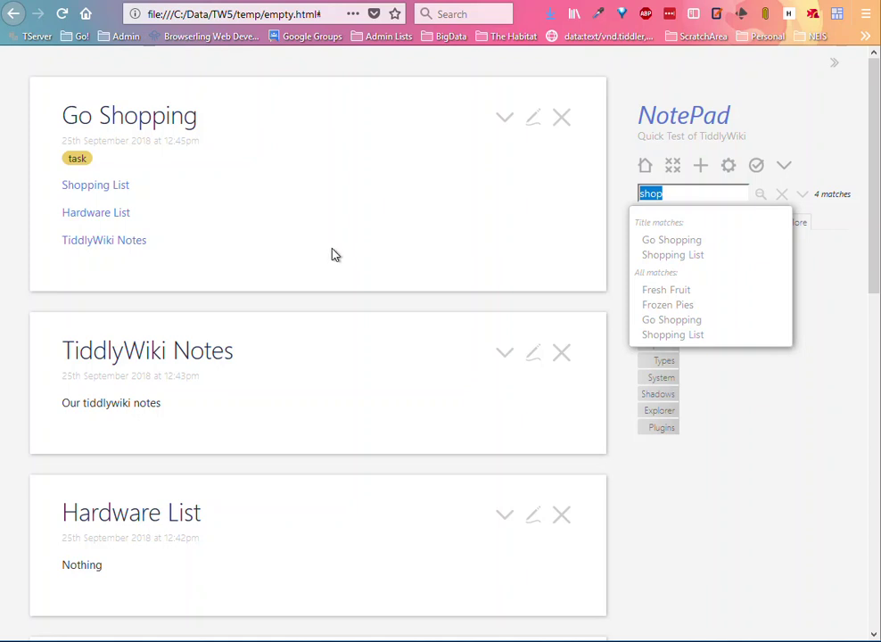
type("Complex string %")
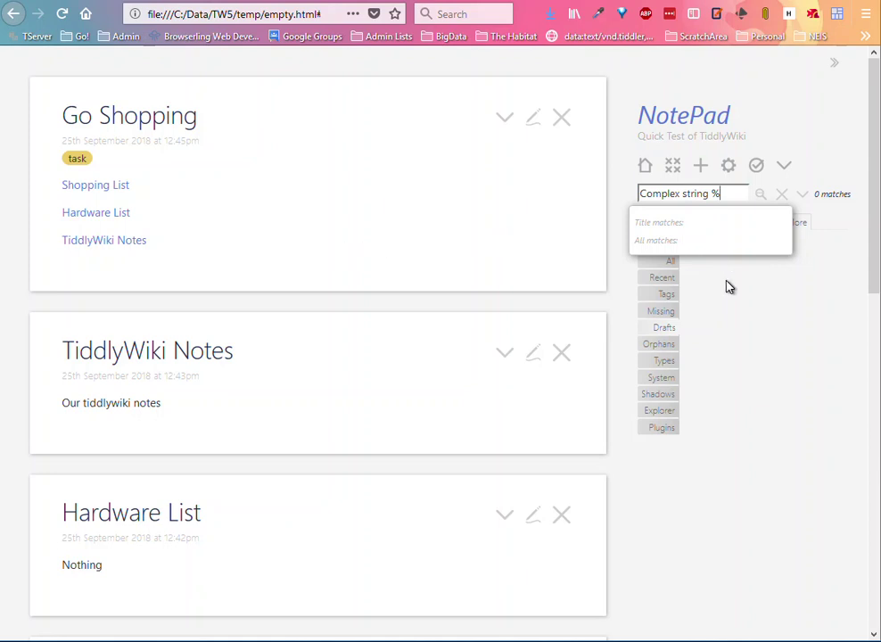
left_click(760, 196)
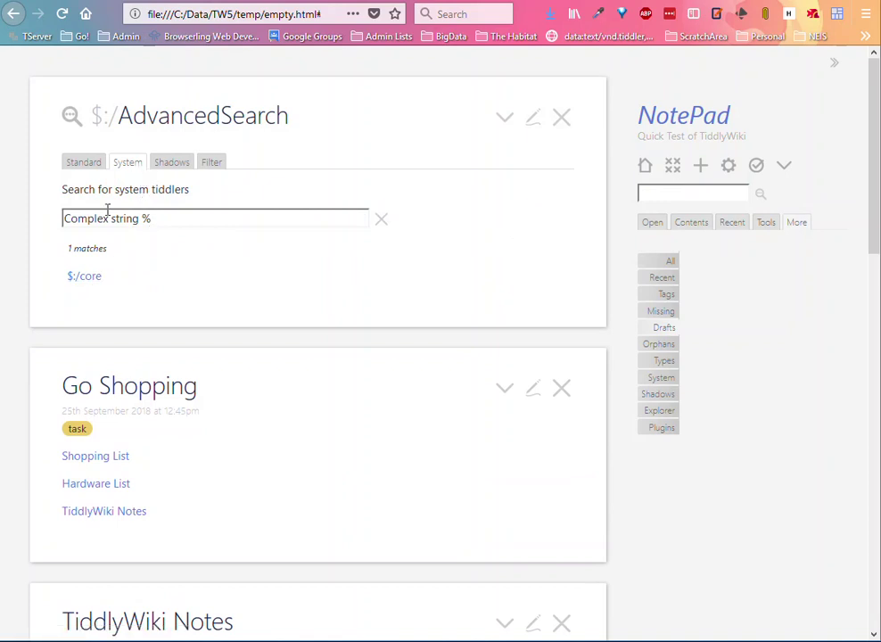
left_click(84, 166)
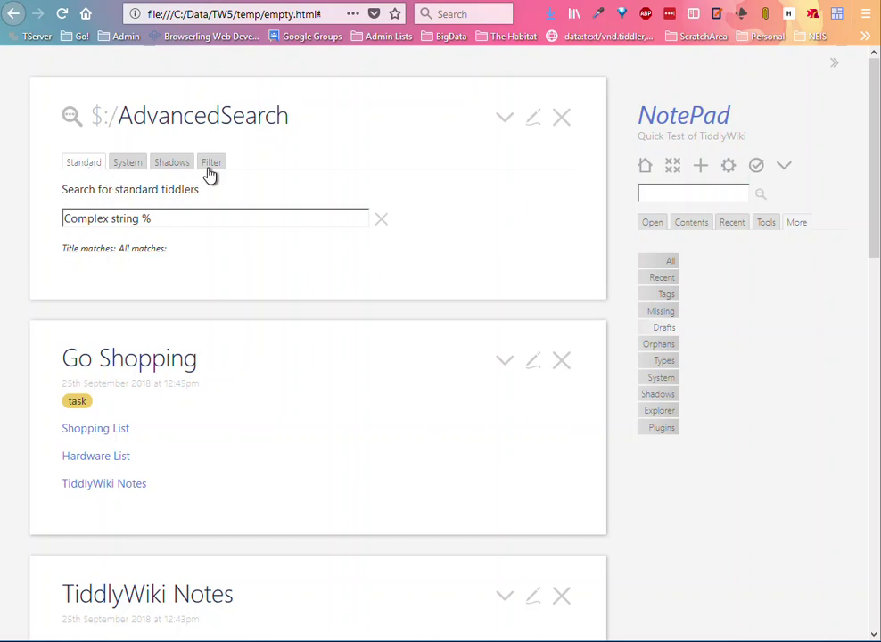
scroll(468, 443, "down", 5)
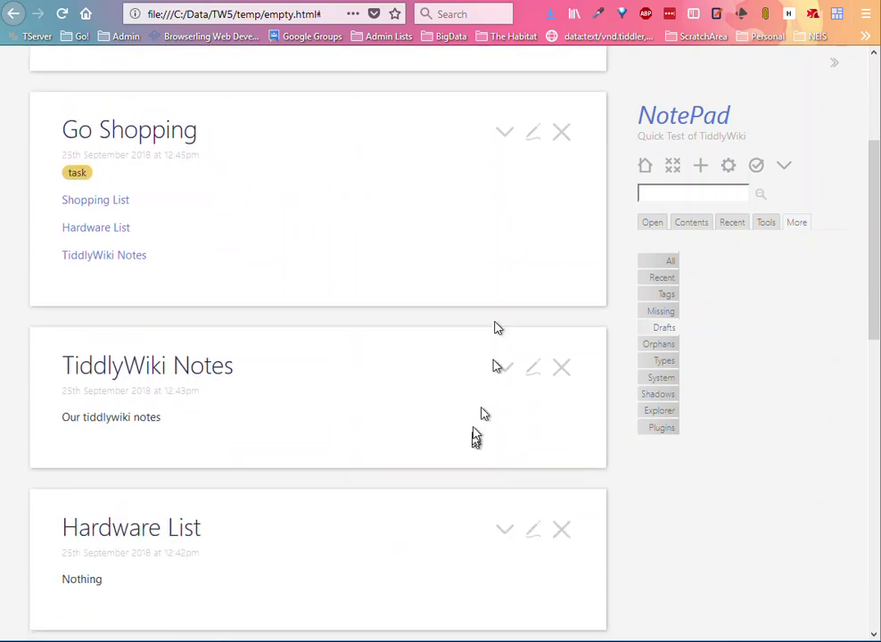
left_click(532, 134)
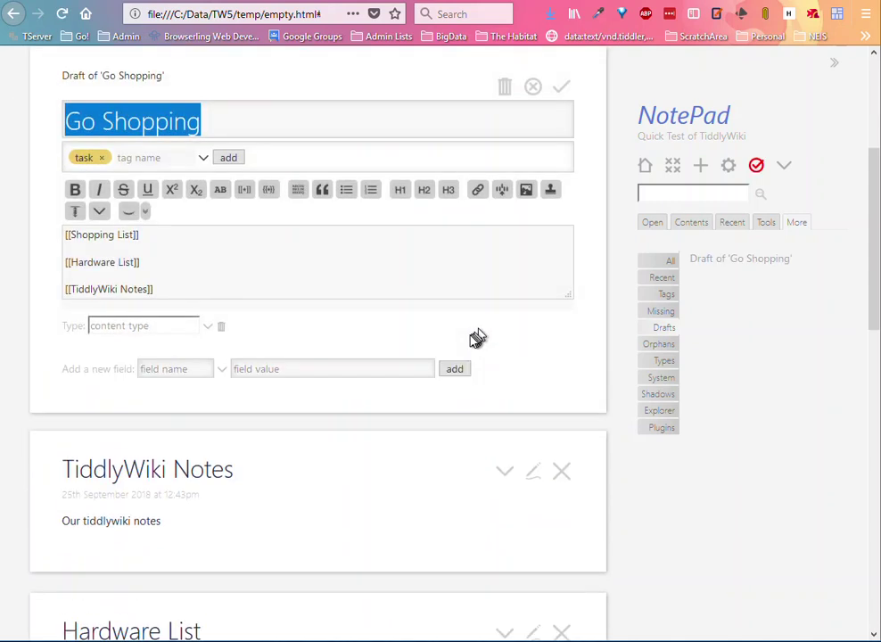
left_click(561, 86)
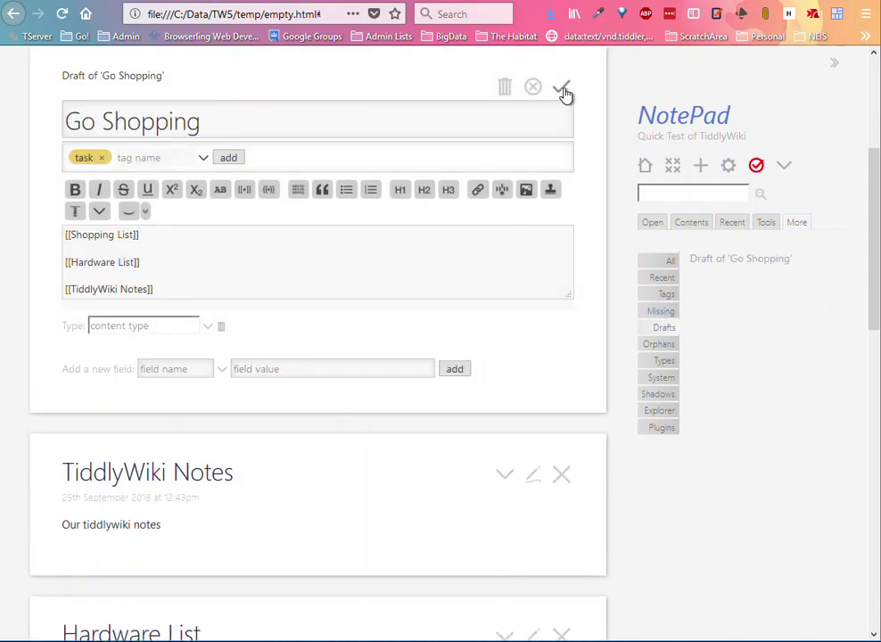
Open the Shopping List tiddler for editing and copy the filter expression [tag<currentTiddler>] from its list widget.
scroll(393, 377, "down", 15)
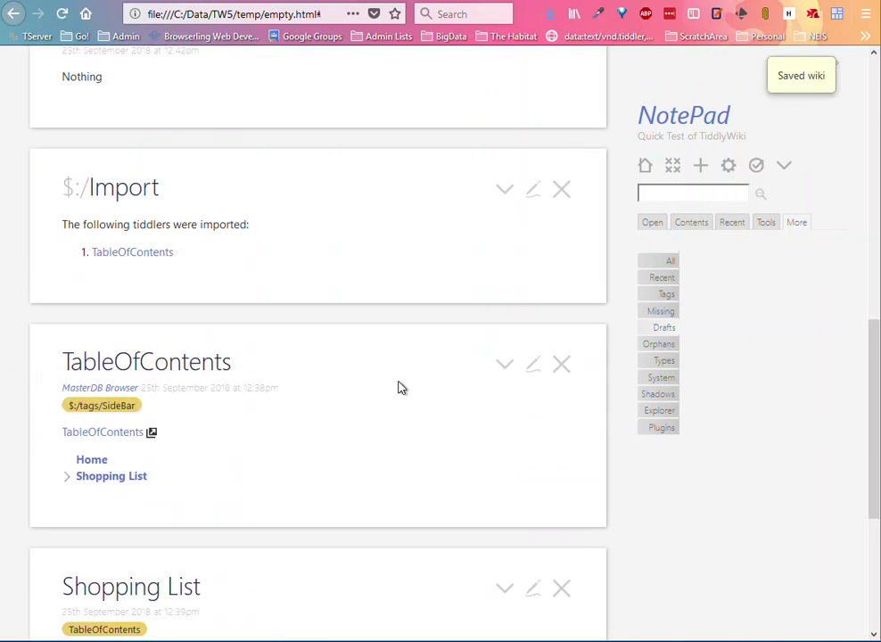
left_click(533, 372)
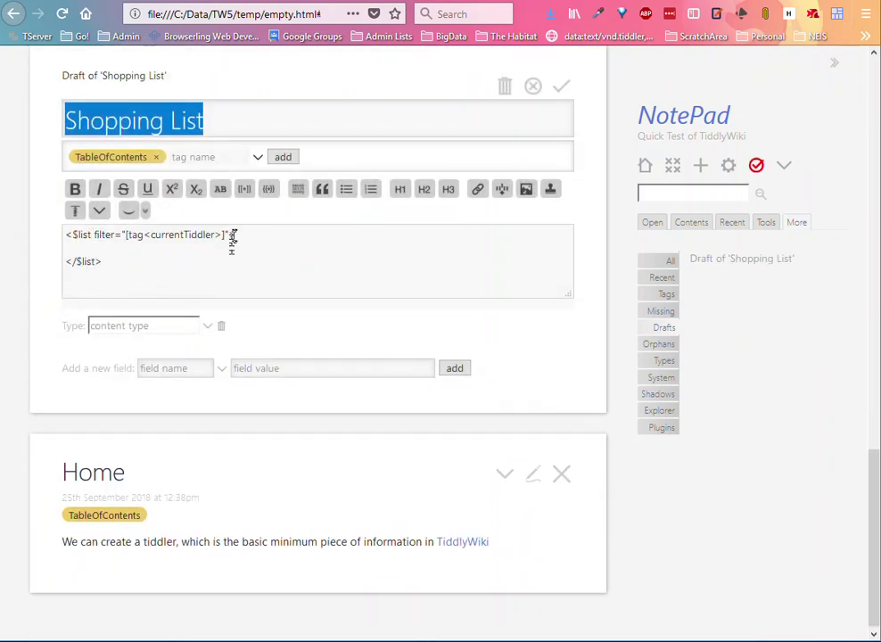
left_click_drag(226, 234, 127, 235)
key("ctrl+c")
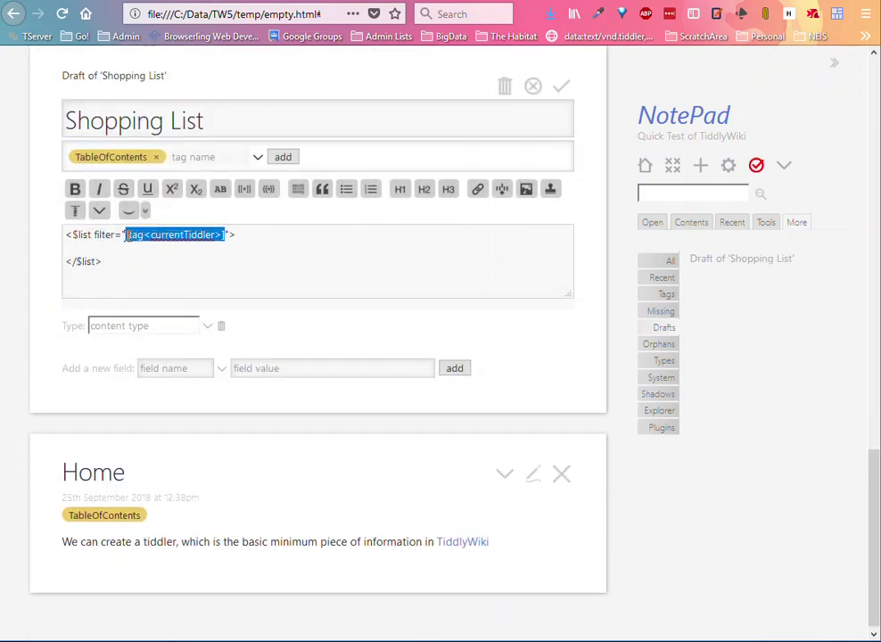
Run the copied expression [tag<currentTiddler>] as a filter in the advanced search, replacing the "Complex string %" query.
scroll(470, 379, "up", 5)
scroll(411, 419, "up", 10)
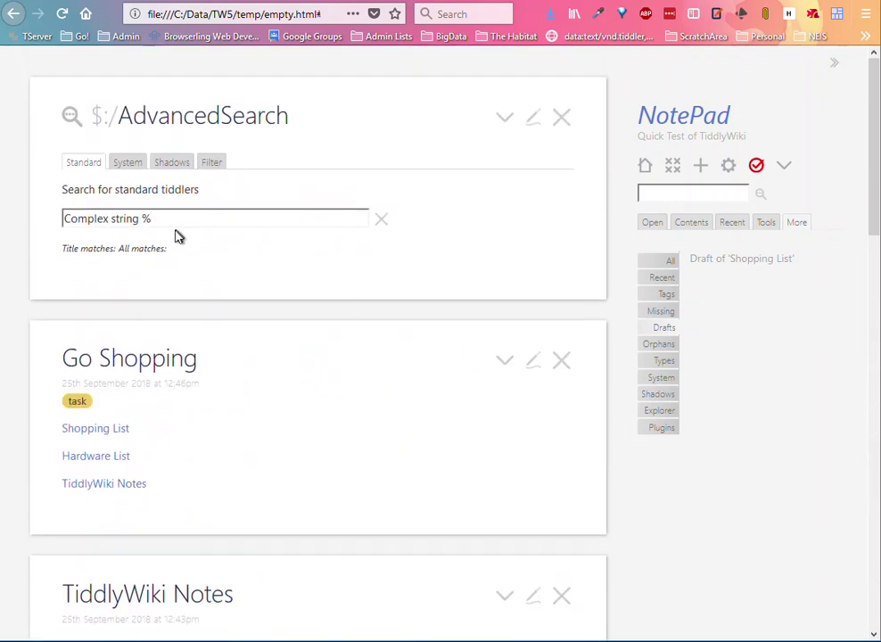
left_click(216, 168)
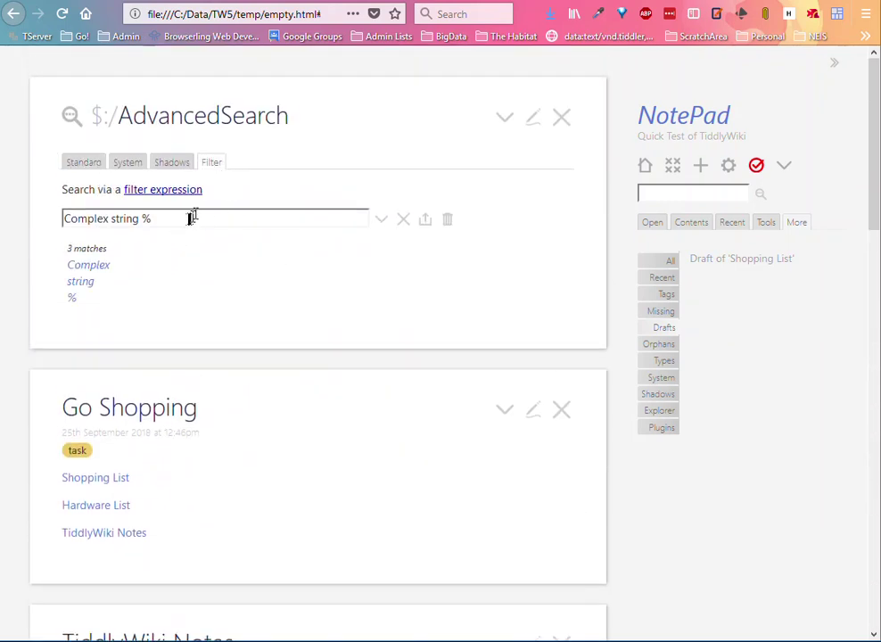
left_click_drag(192, 217, 6, 228)
key("ctrl+v")
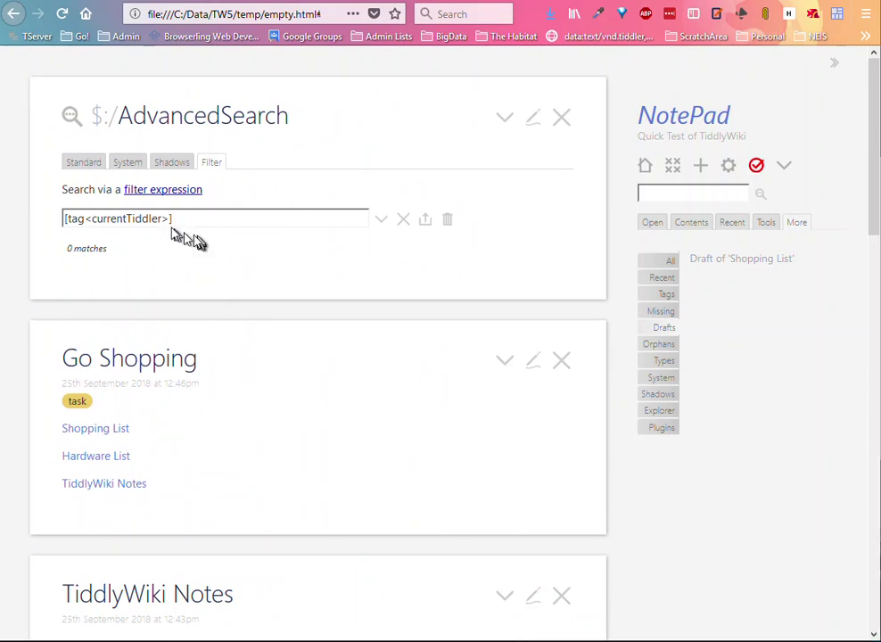
Replace <currentTiddler> in the search filter with the copied title so it reads [tag[Shopping List]].
left_click_drag(168, 222, 64, 437)
key("ctrl+c")
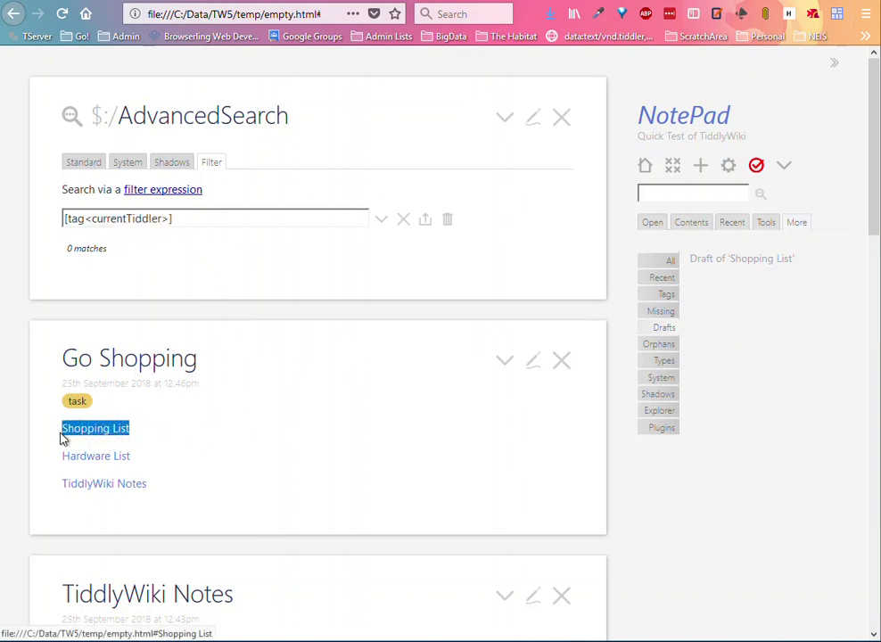
left_click_drag(169, 218, 226, 243)
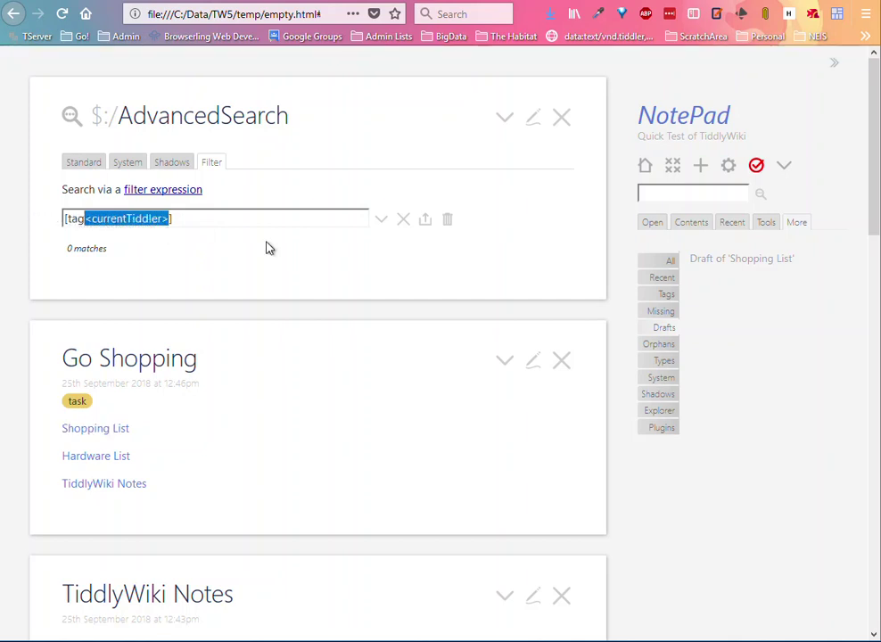
type("[tag[")
key("ctrl+v")
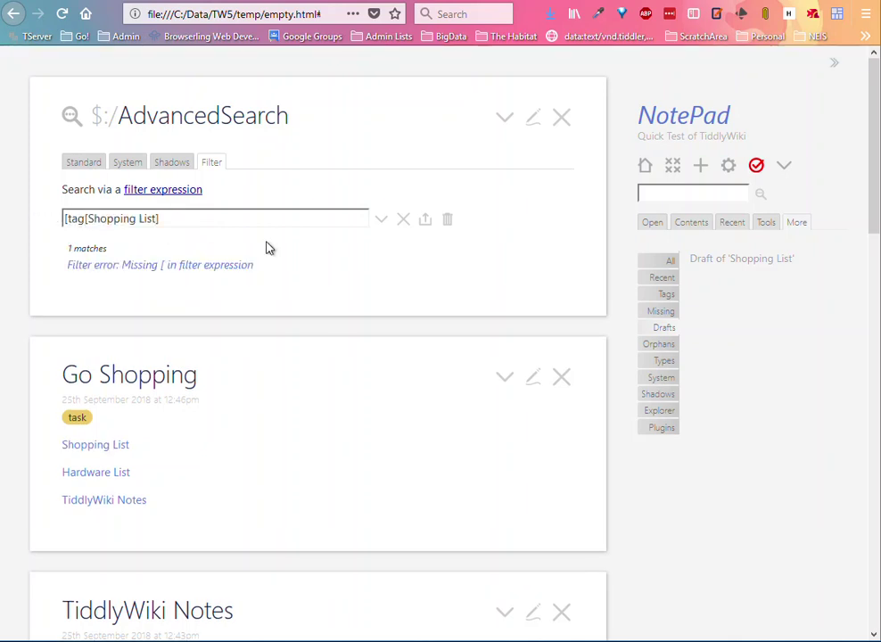
type("]")
left_click(161, 219)
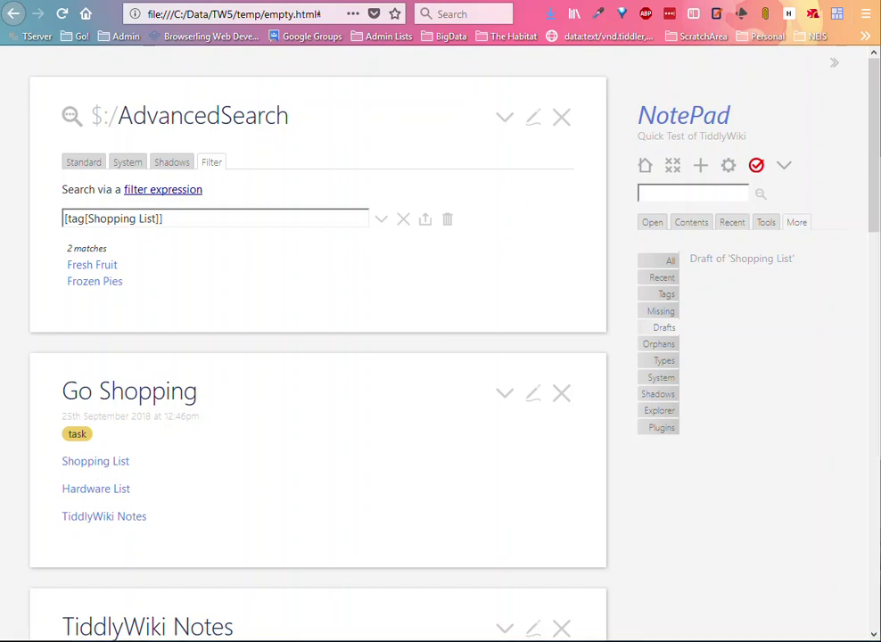
Open the wiki's control panel and show its basic information settings.
left_click(729, 165)
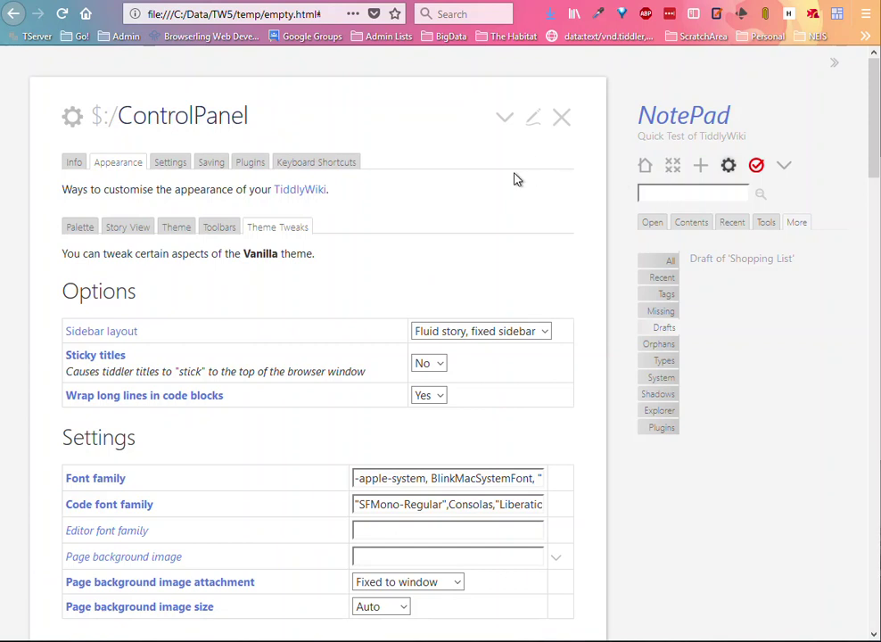
left_click(73, 165)
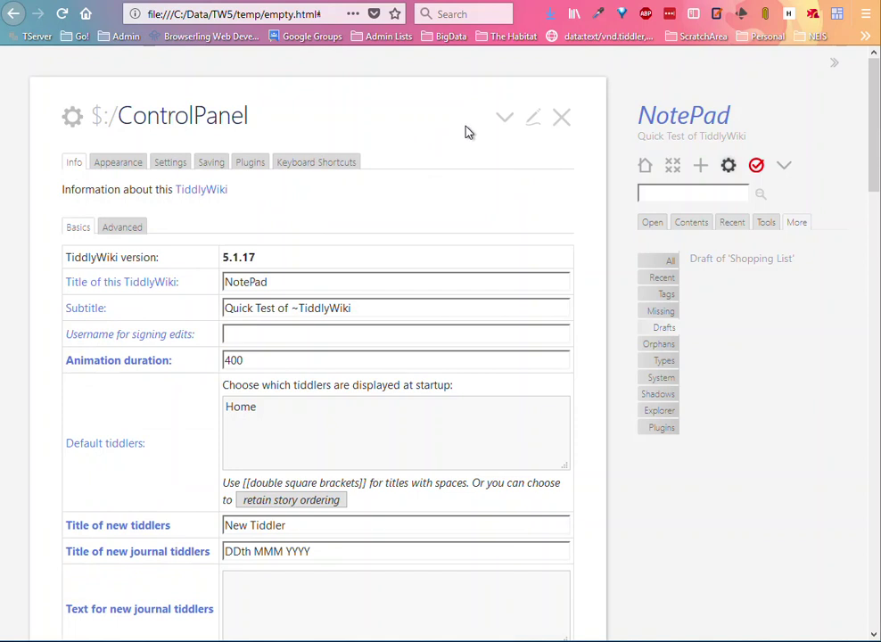
Change the default title of new tiddlers to "New Shopping item" in the control panel.
left_click(472, 448)
scroll(461, 299, "down", 3)
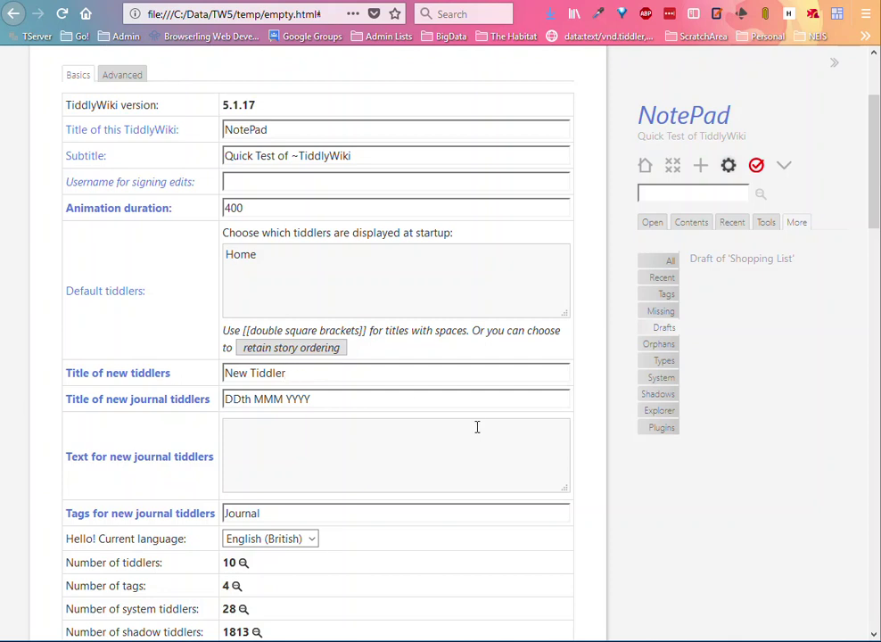
key("shift+Left")
key("shift+Left")
key("shift+Left")
key("shift+Left")
key("shift+Left")
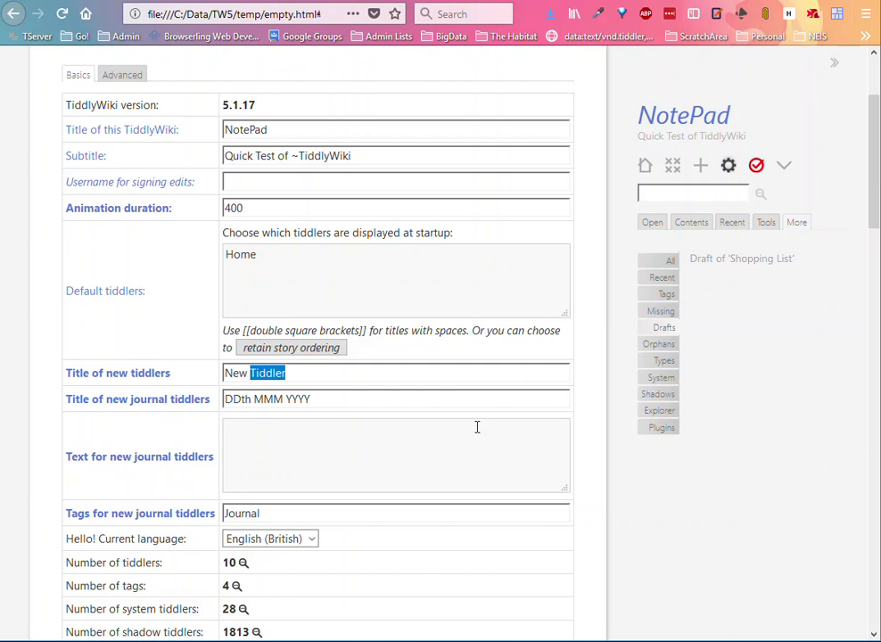
type("Shopping ityem")
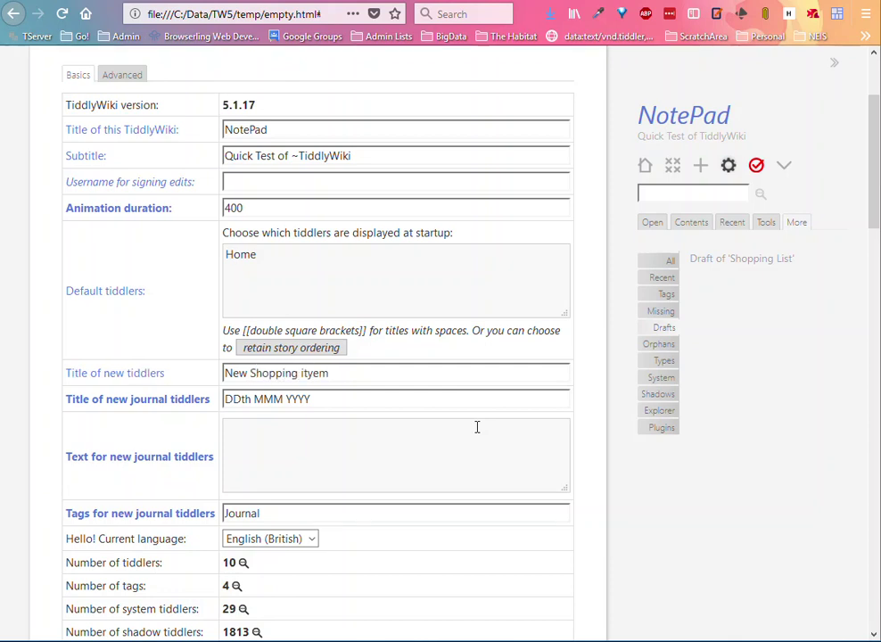
left_click(312, 372)
key("BackSpace")
Start a new tiddler to check its default title, and discard the draft.
left_click(702, 175)
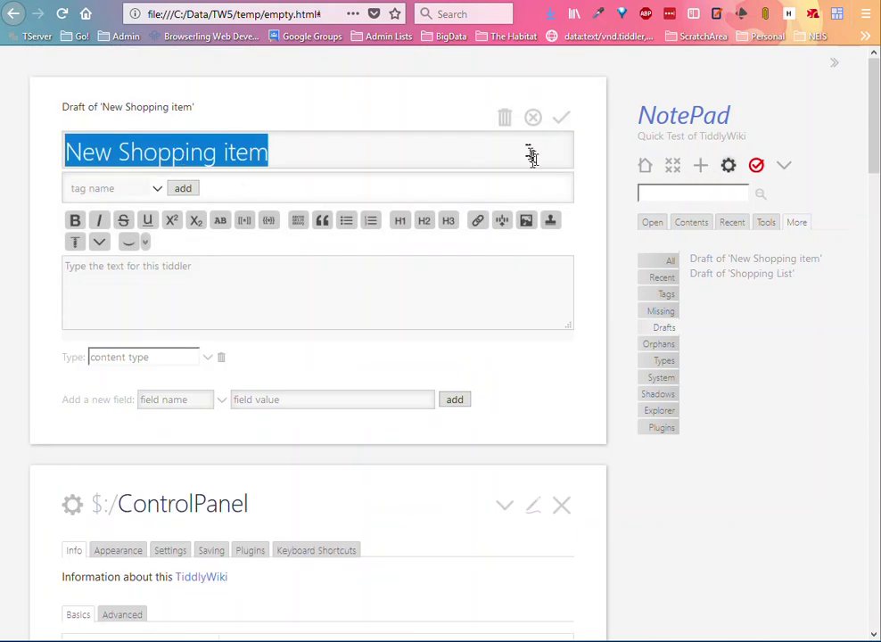
left_click(534, 118)
scroll(433, 382, "down", 5)
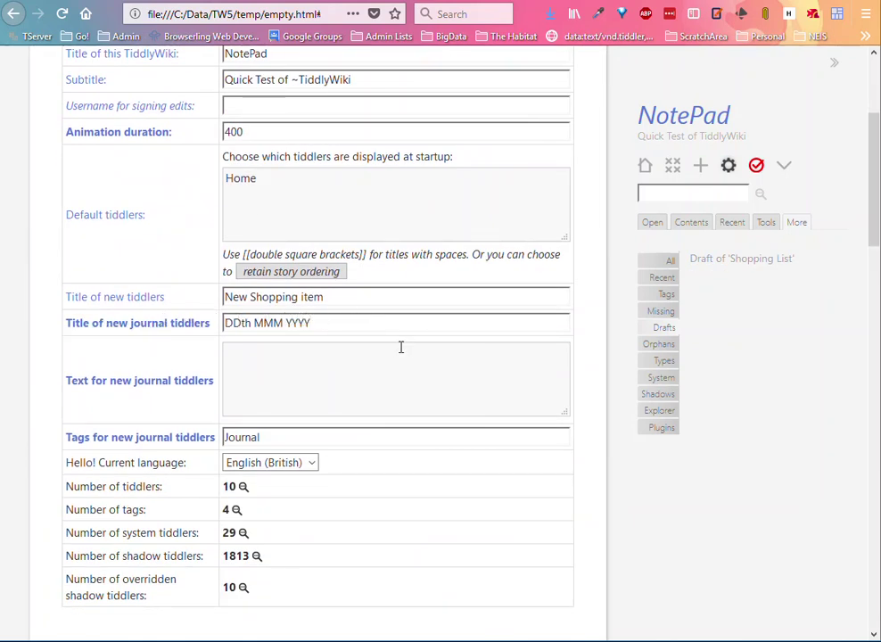
Start a new journal tiddler dated today.
left_click(355, 326)
scroll(398, 362, "up", 5)
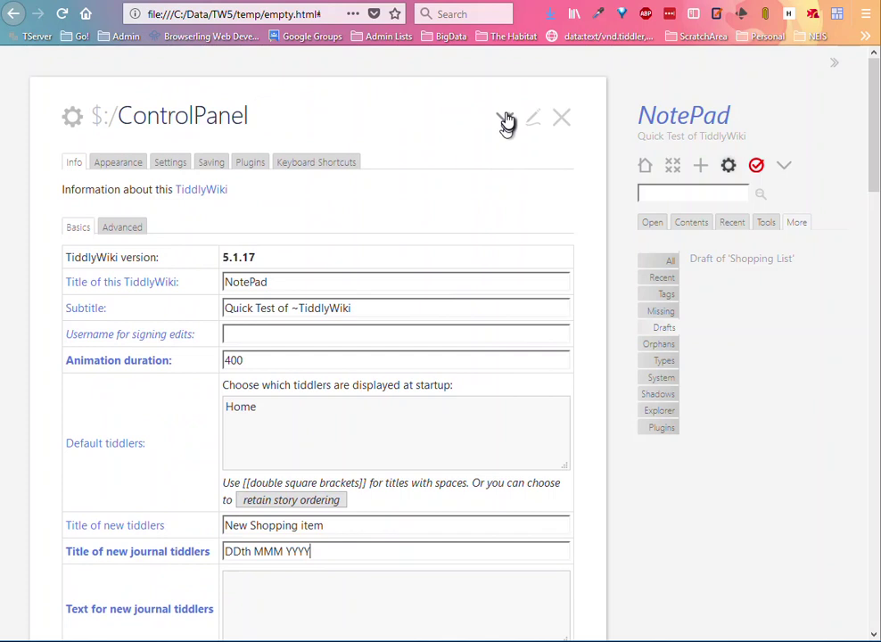
left_click(505, 119)
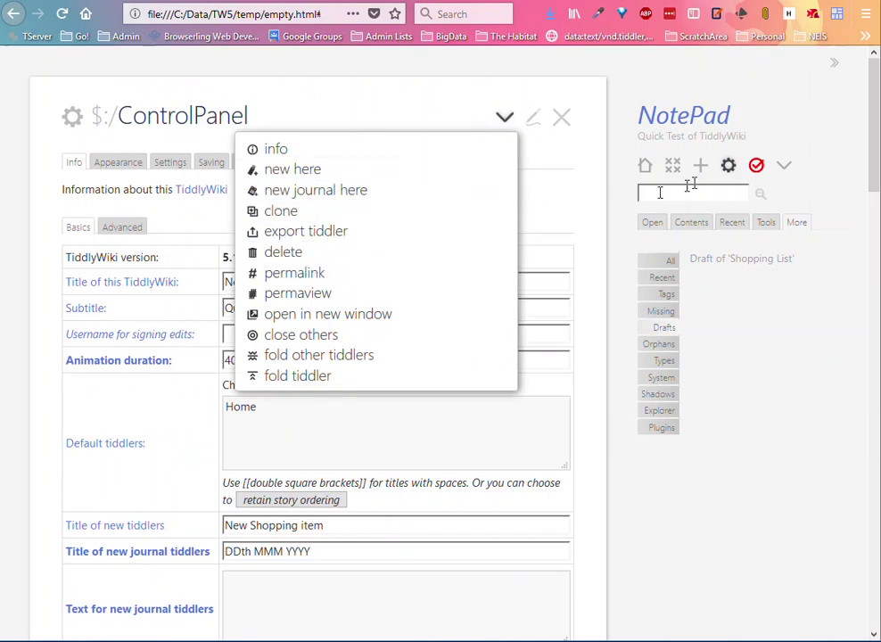
left_click(785, 170)
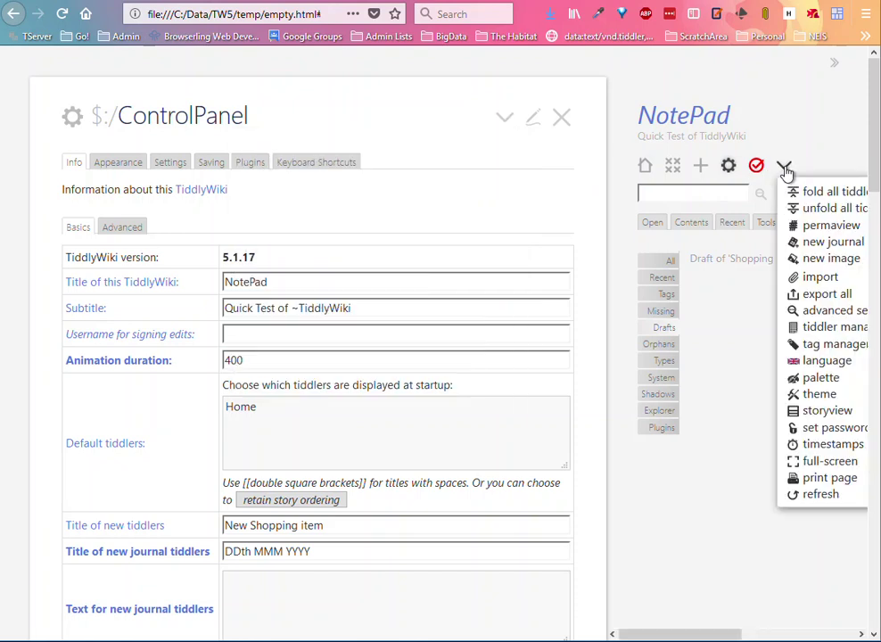
left_click(827, 249)
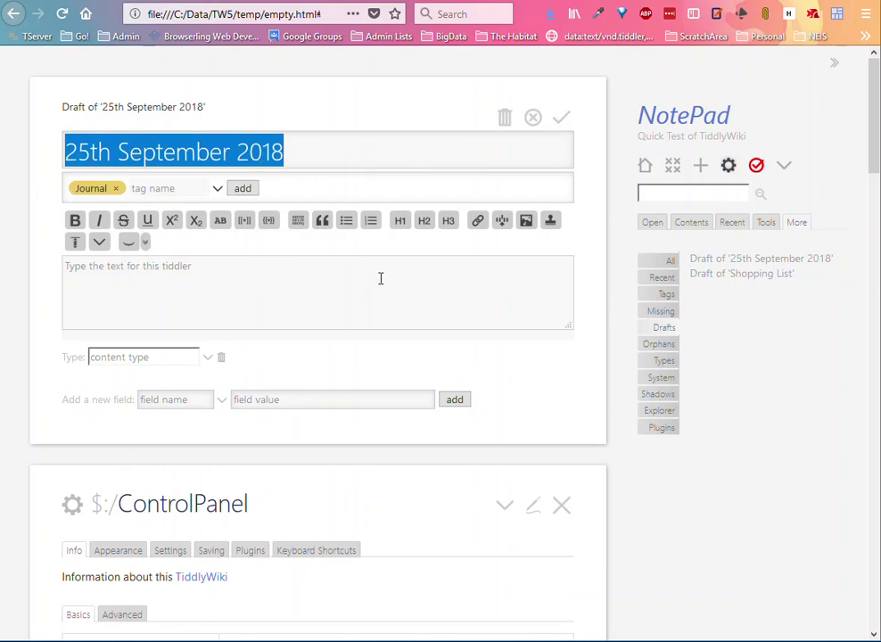
Enter "Todays Notes" as the journal entry's text, then save and close the tiddler.
left_click(785, 166)
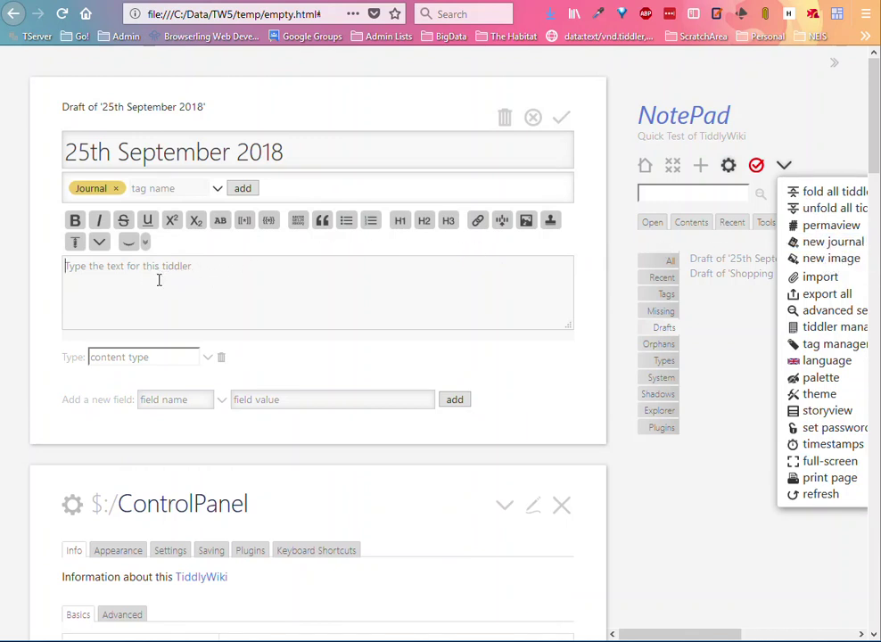
type("Dodays Notes")
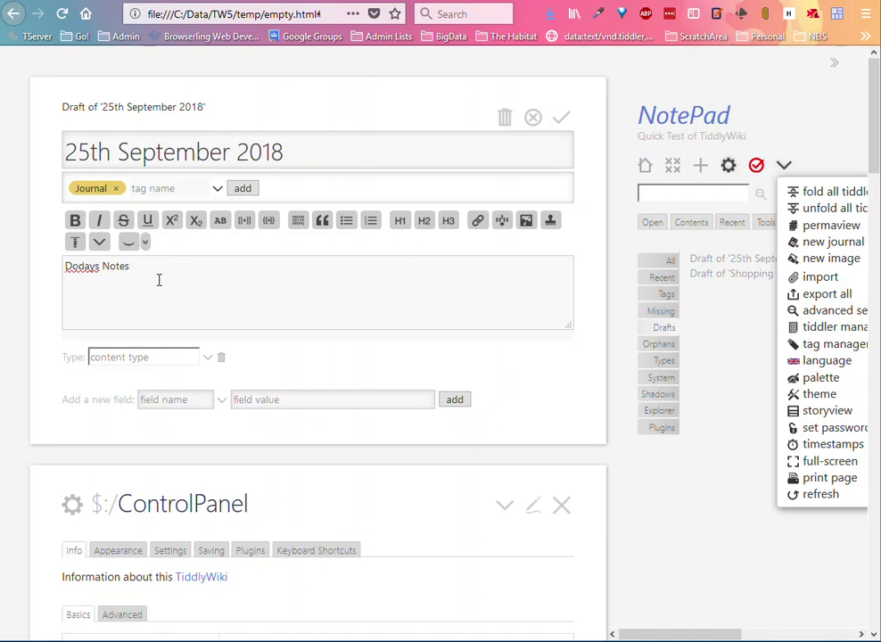
type("T")
left_click(560, 125)
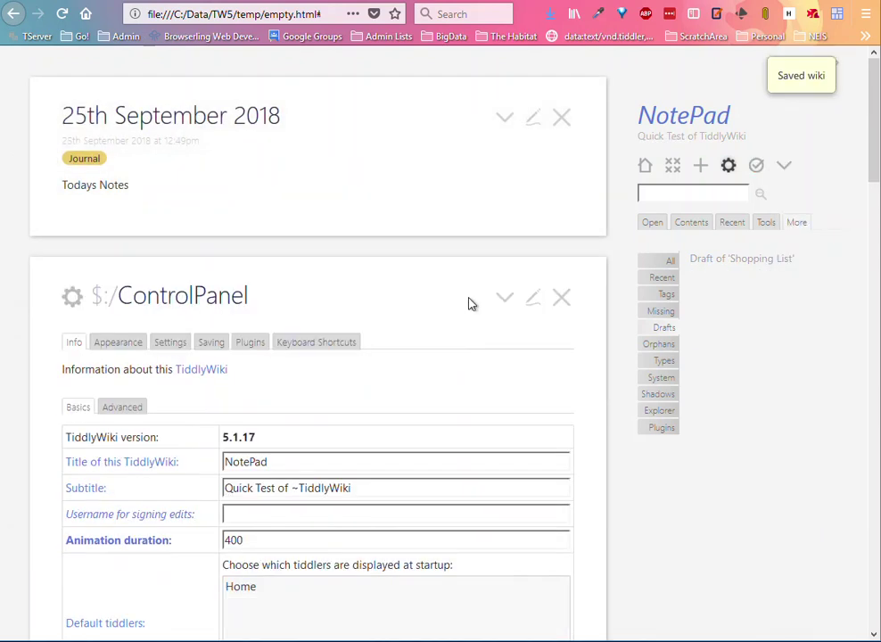
left_click(562, 119)
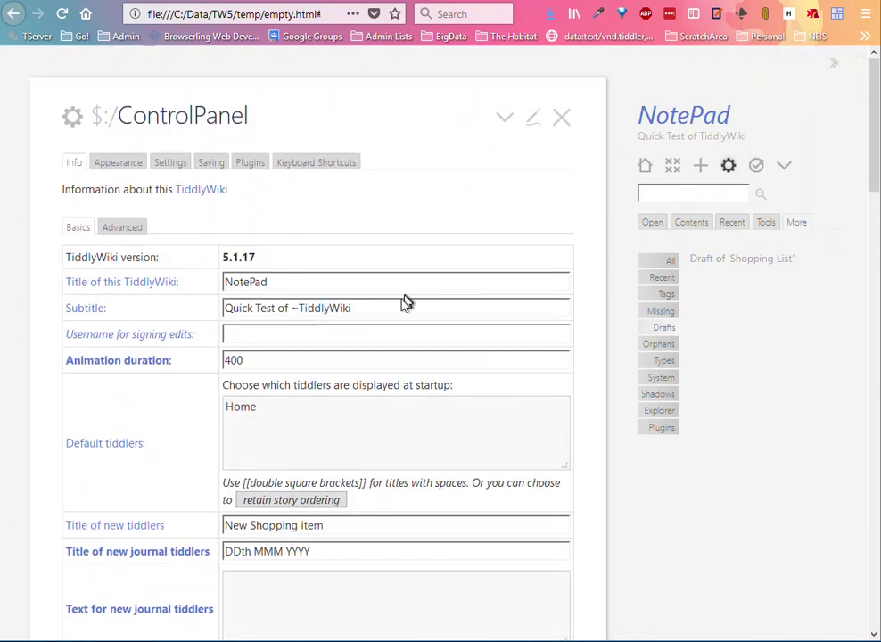
Reopen today's entry through the new journal command, add the line "Add to this Journal" and save it.
scroll(405, 301, "down", 3)
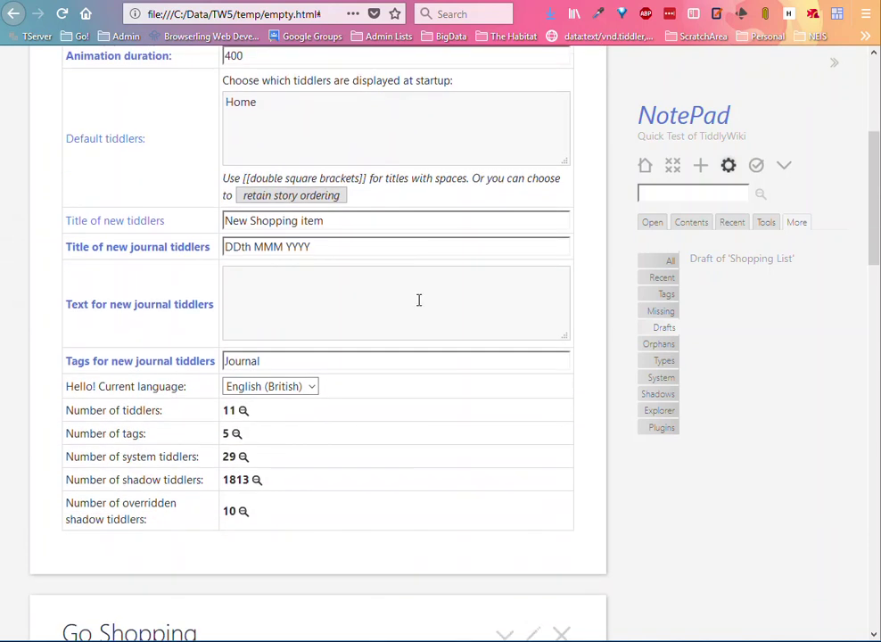
left_click(785, 167)
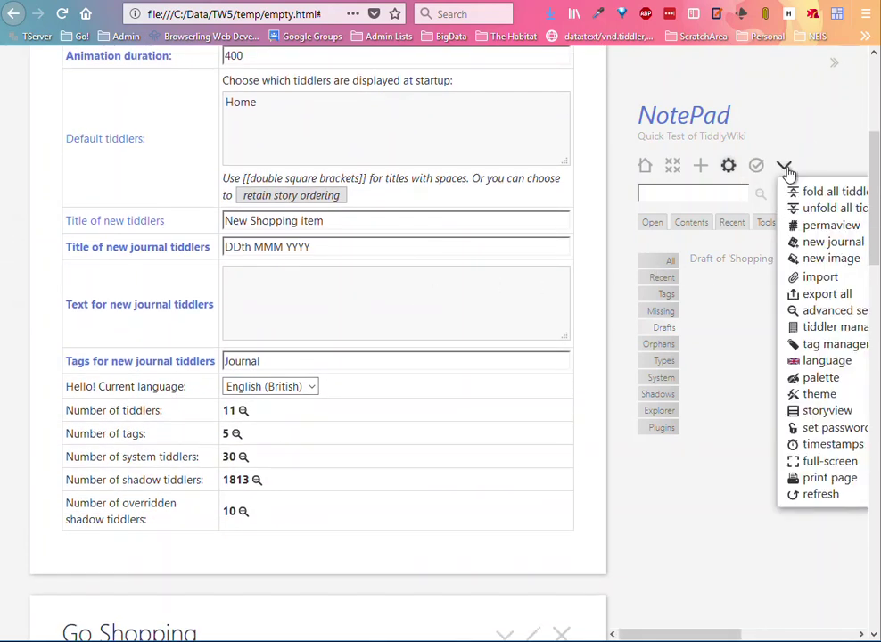
left_click(831, 248)
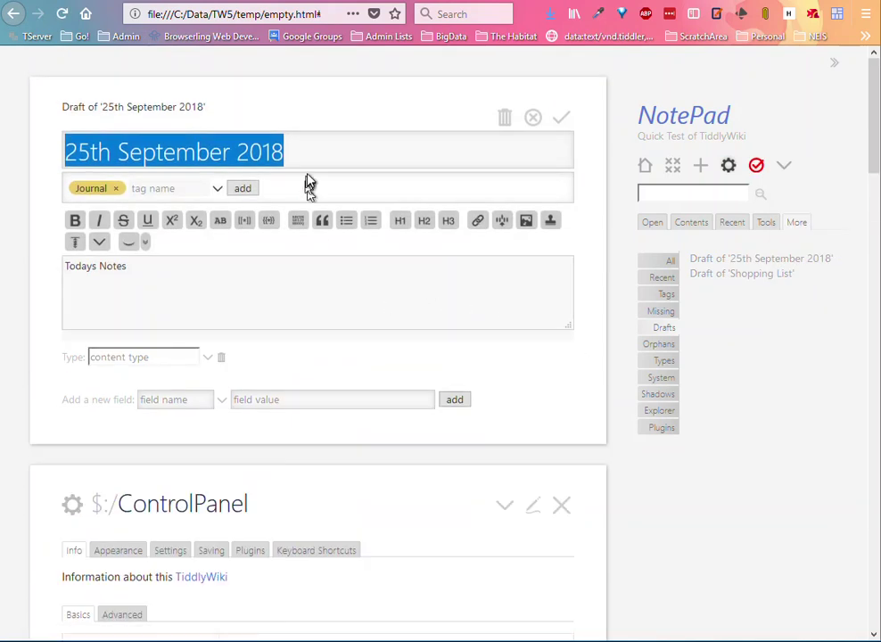
left_click(297, 150)
left_click(191, 269)
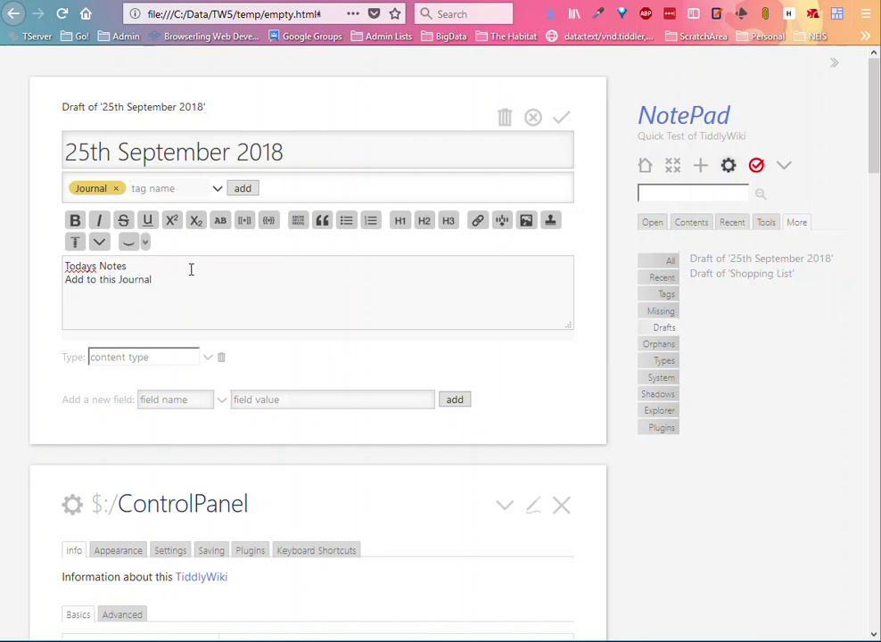
left_click(564, 120)
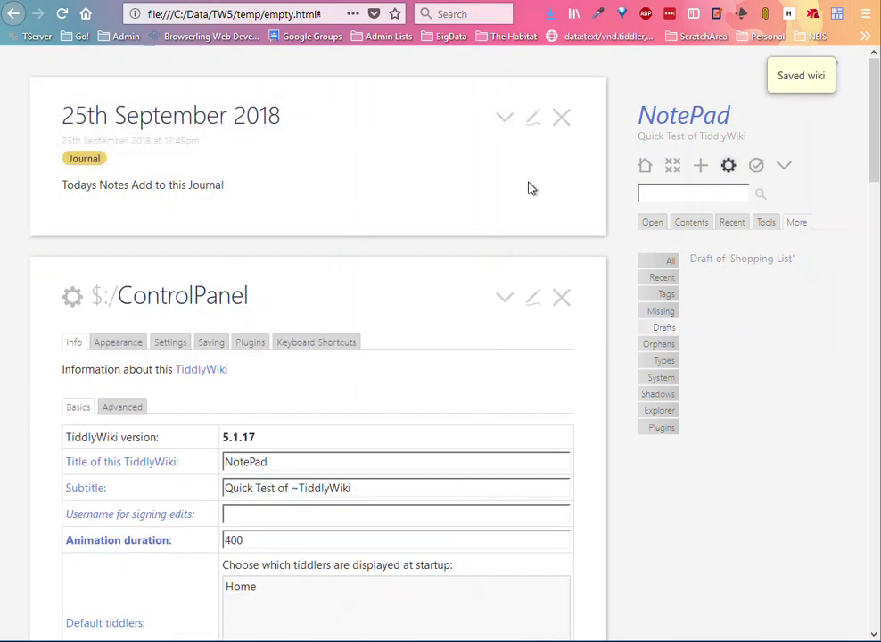
Review the control panel's basic settings and return to the wiki's default Home tiddler.
scroll(486, 236, "down", 6)
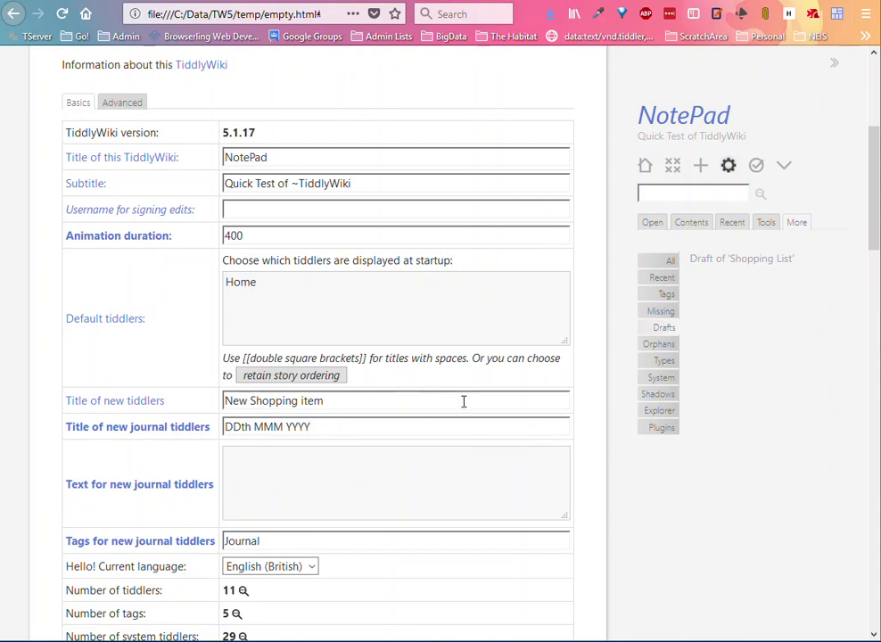
scroll(461, 402, "up", 3)
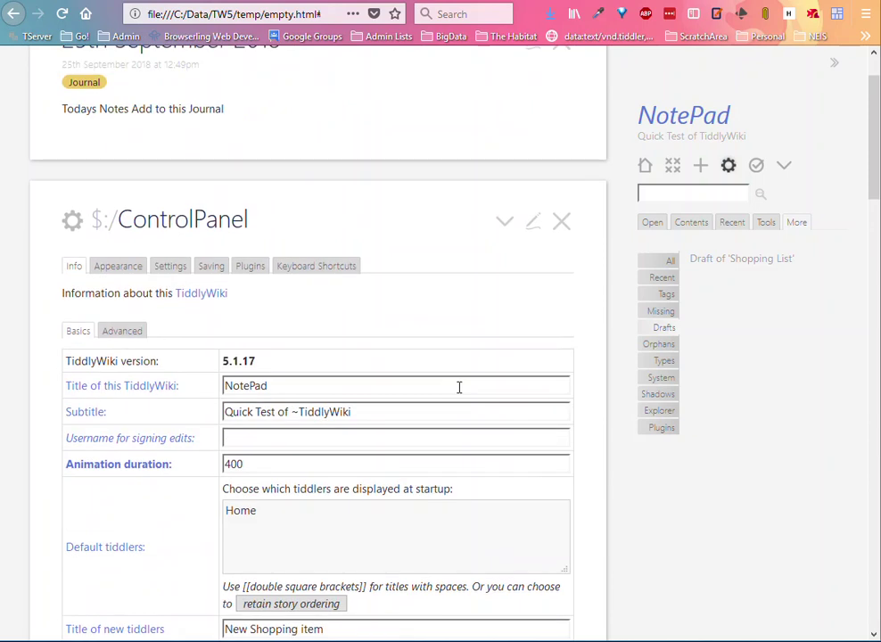
scroll(459, 387, "up", 2)
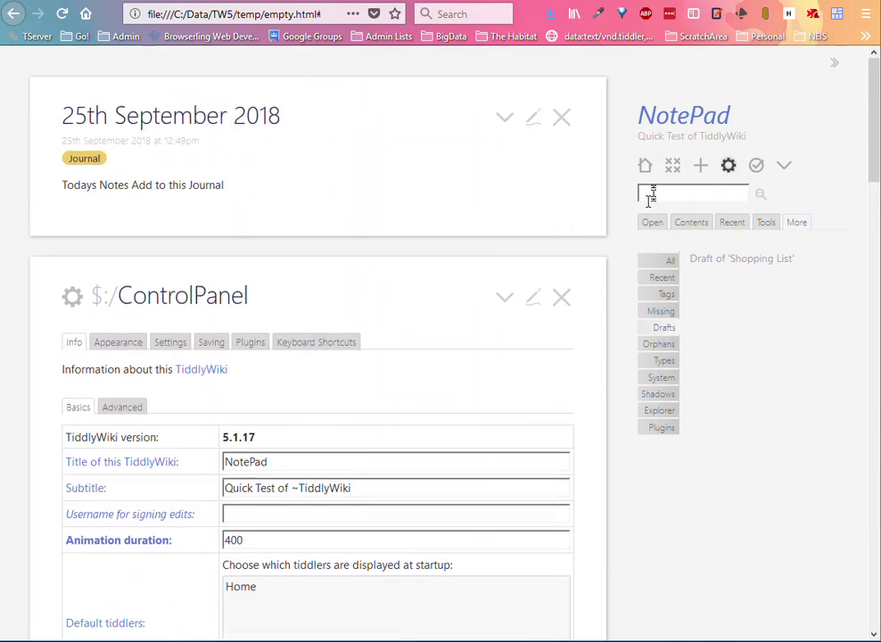
left_click(645, 167)
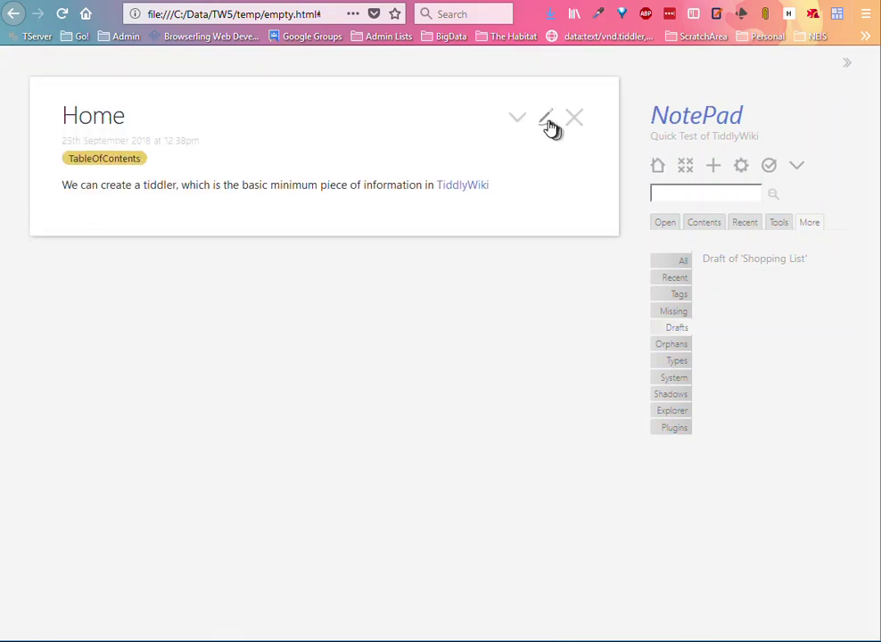
left_click(544, 119)
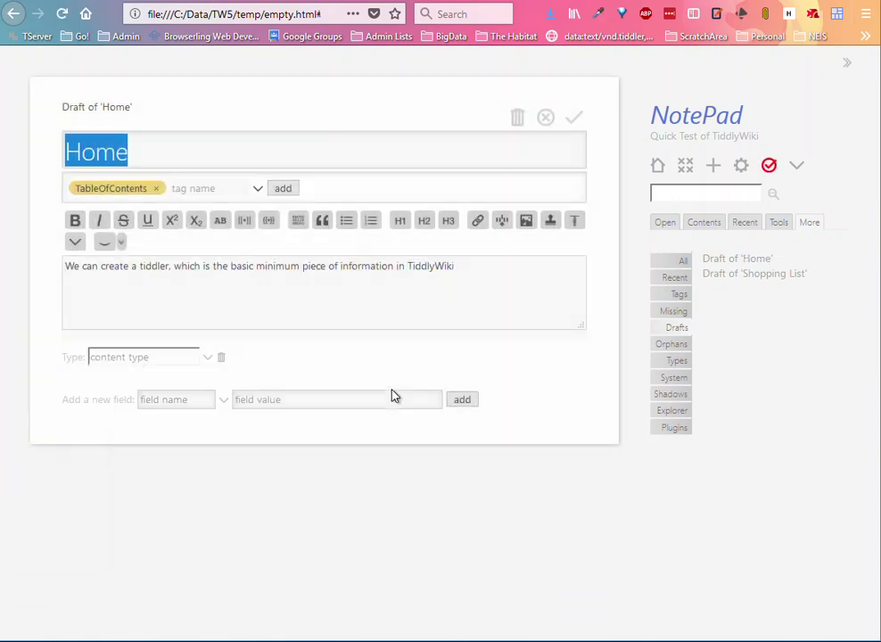
left_click(81, 266)
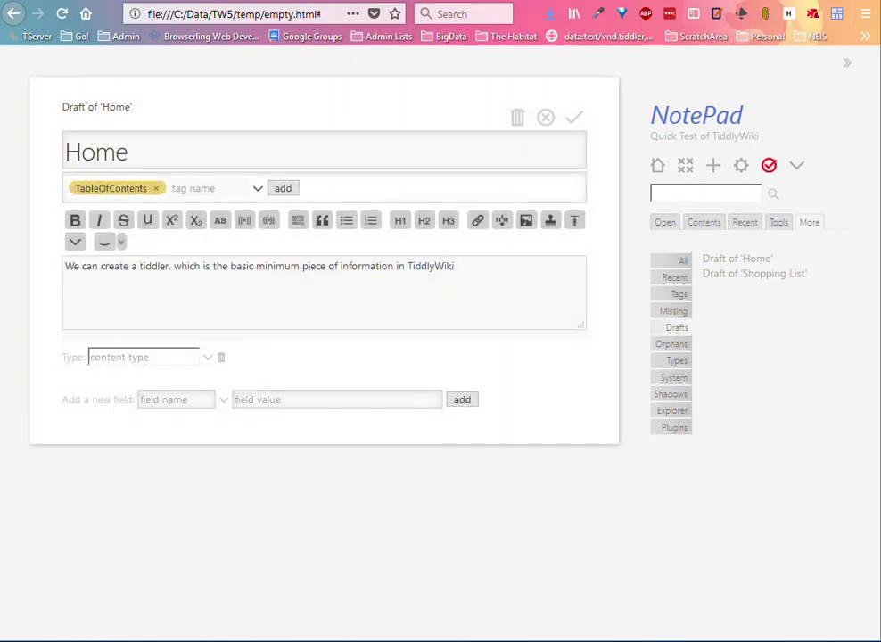
type("Ti")
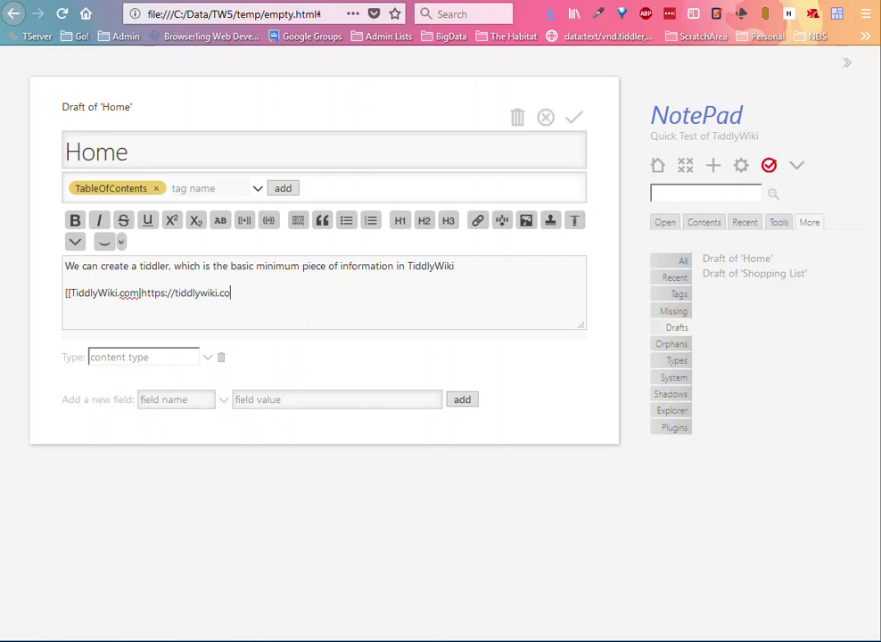
type("]]")
left_click(576, 122)
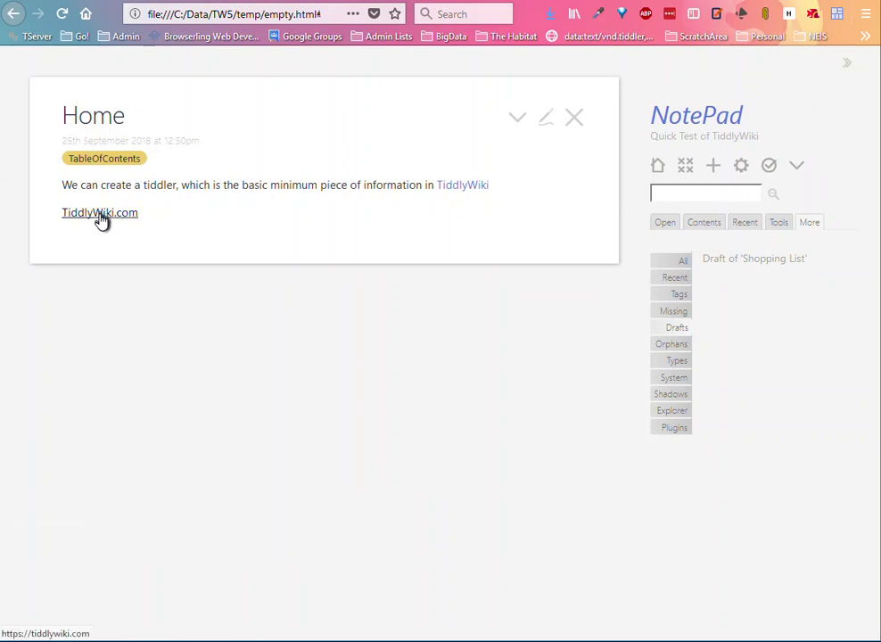
Examine the TiddlyWiki.com link's target address in the Home tiddler's source, save the tiddler and follow the link.
left_click(546, 119)
left_click_drag(239, 293, 141, 295)
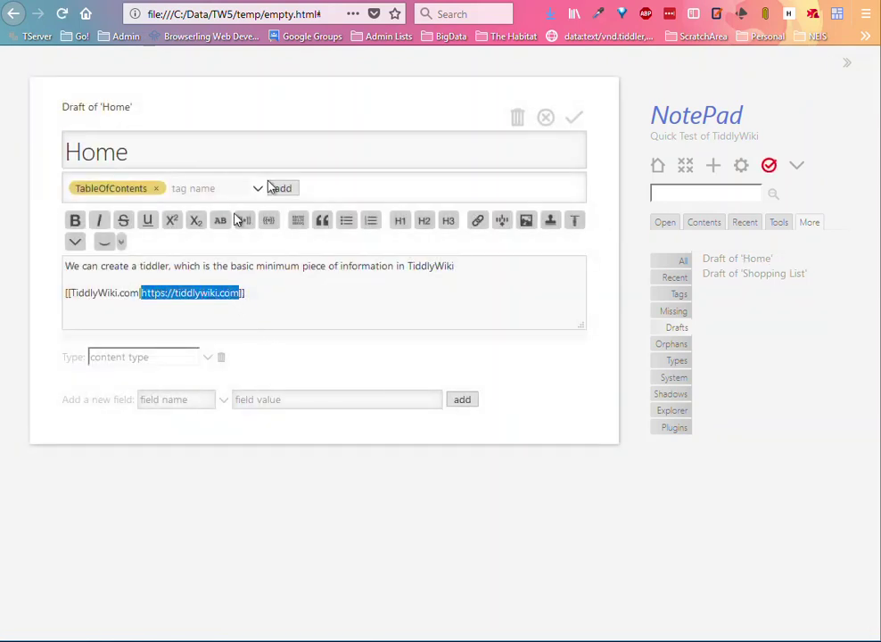
left_click(214, 12)
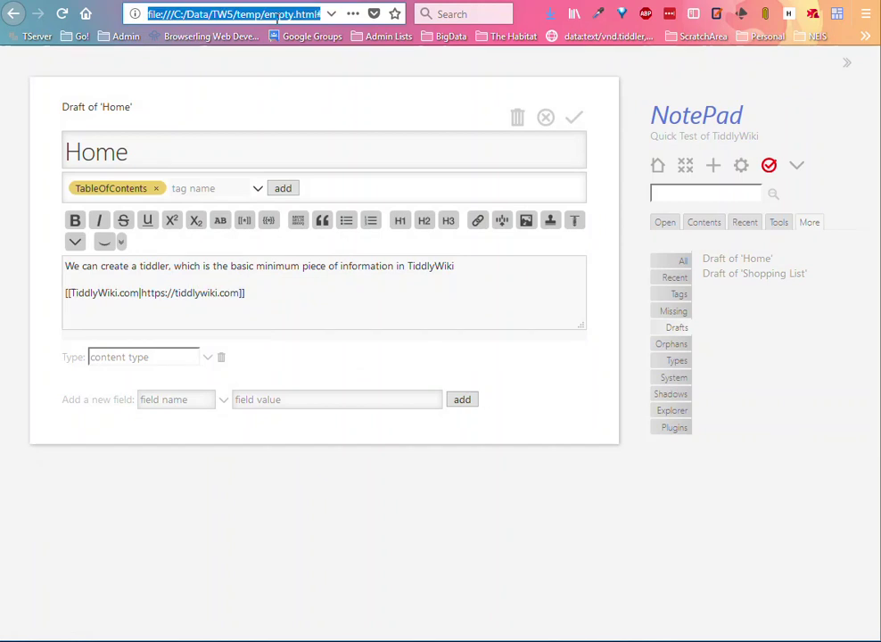
left_click(314, 317)
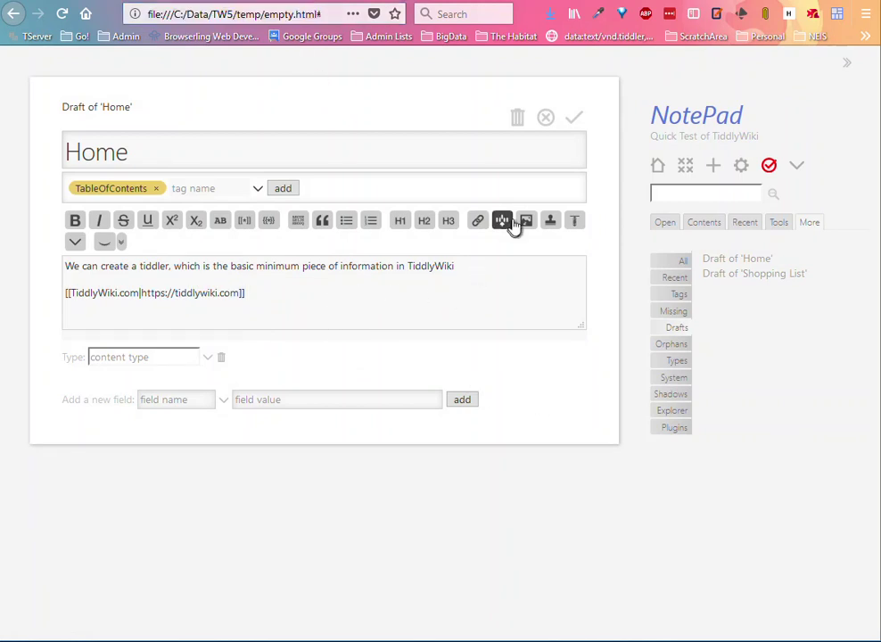
left_click(573, 122)
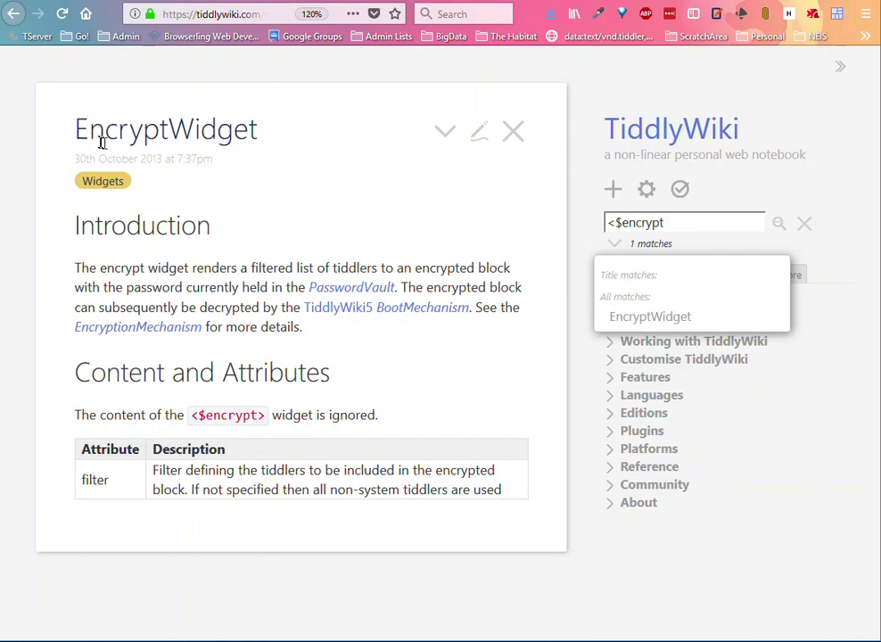
Load the tiddlywiki.com start page without the /#EncryptWidget fragment and find the empty-copy download in GettingStarted.
left_click(61, 15)
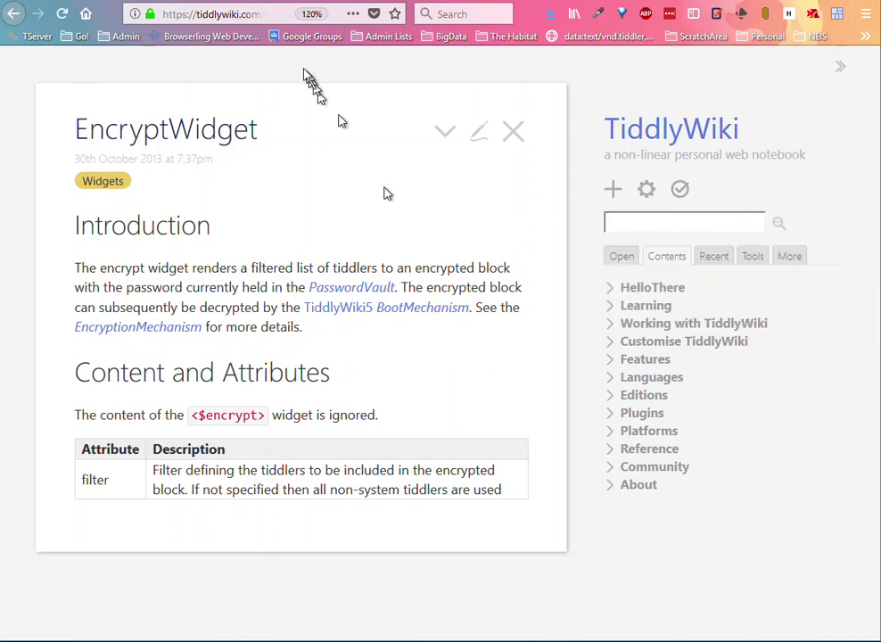
left_click(259, 14)
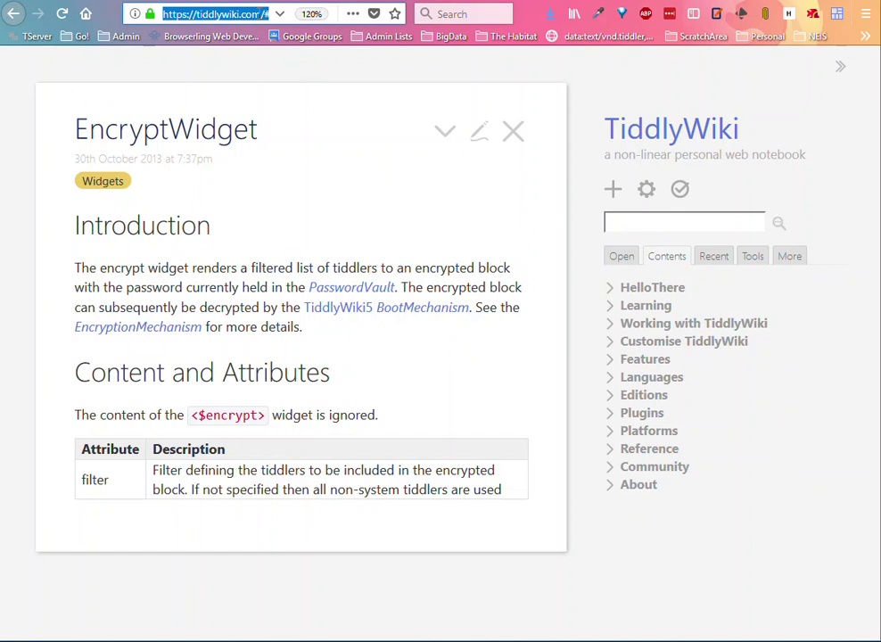
left_click_drag(266, 15, 327, 16)
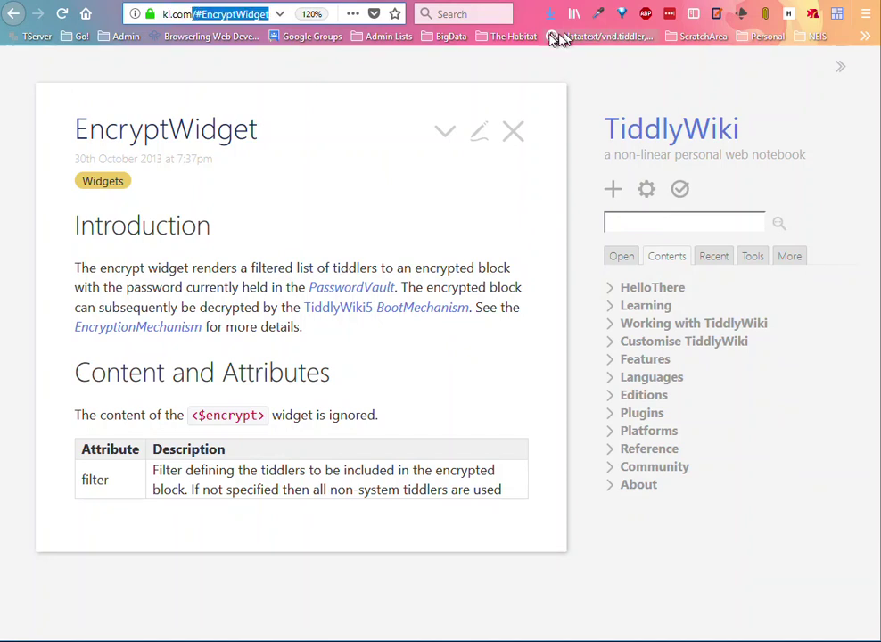
key("BackSpace")
key("Return")
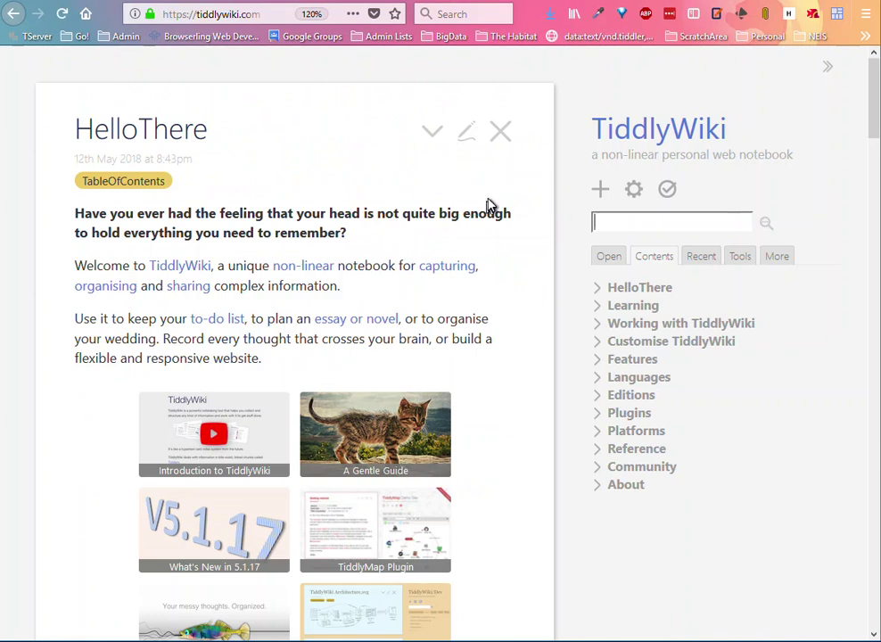
scroll(479, 205, "down", 5)
scroll(479, 211, "down", 5)
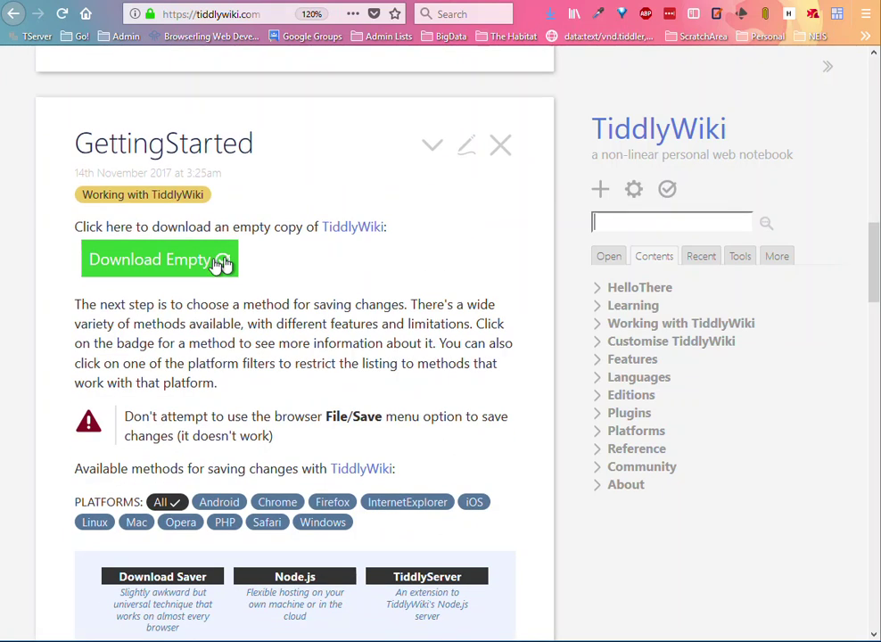
Search tiddlywiki.com for listw, open the ListWidget tiddler and examine its introduction and list examples.
scroll(495, 237, "up", 10)
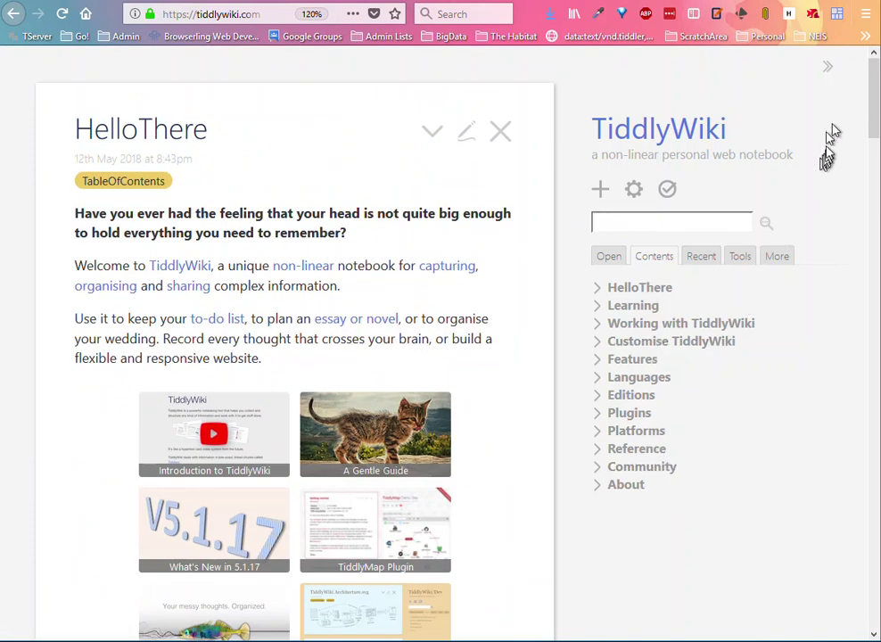
type("l")
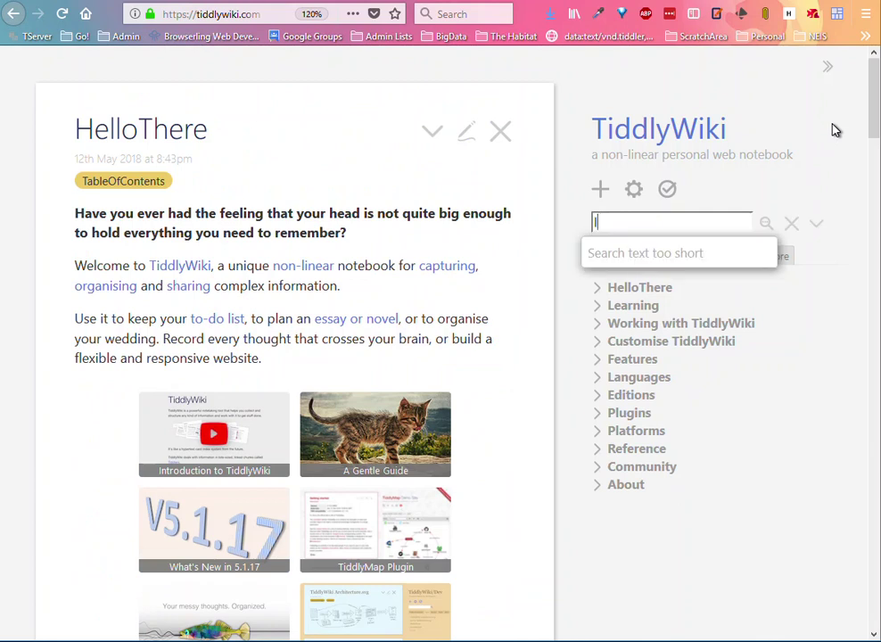
type("istw")
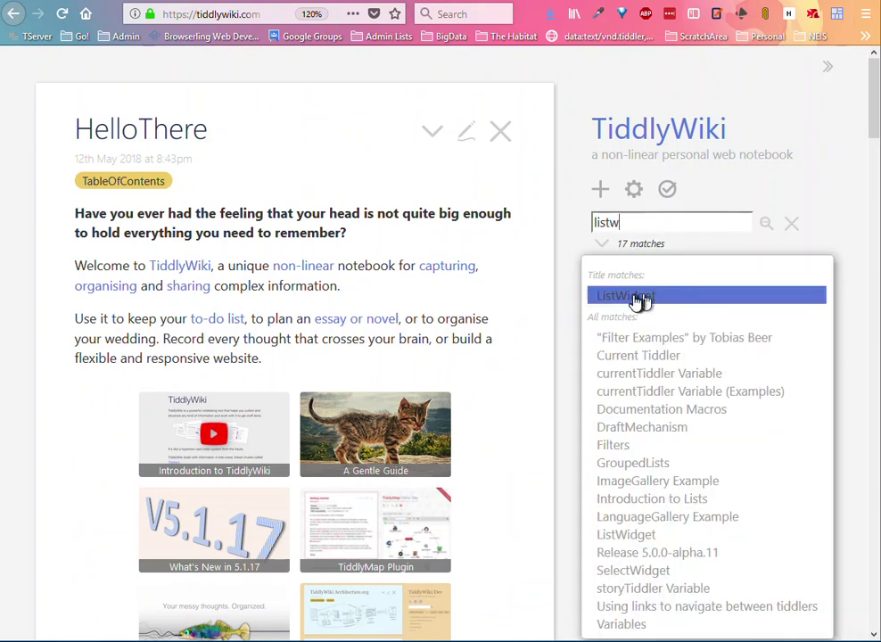
key("Return")
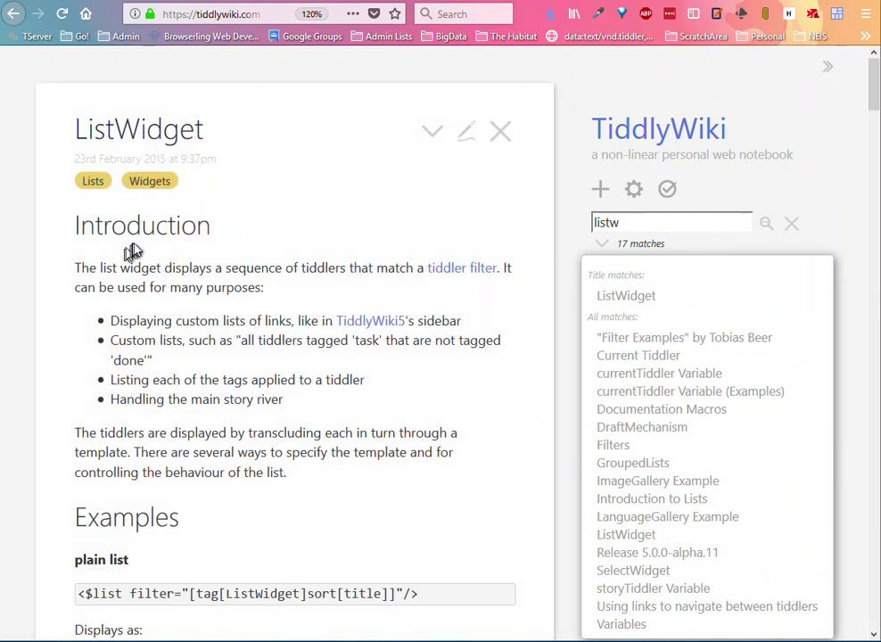
scroll(211, 284, "down", 4)
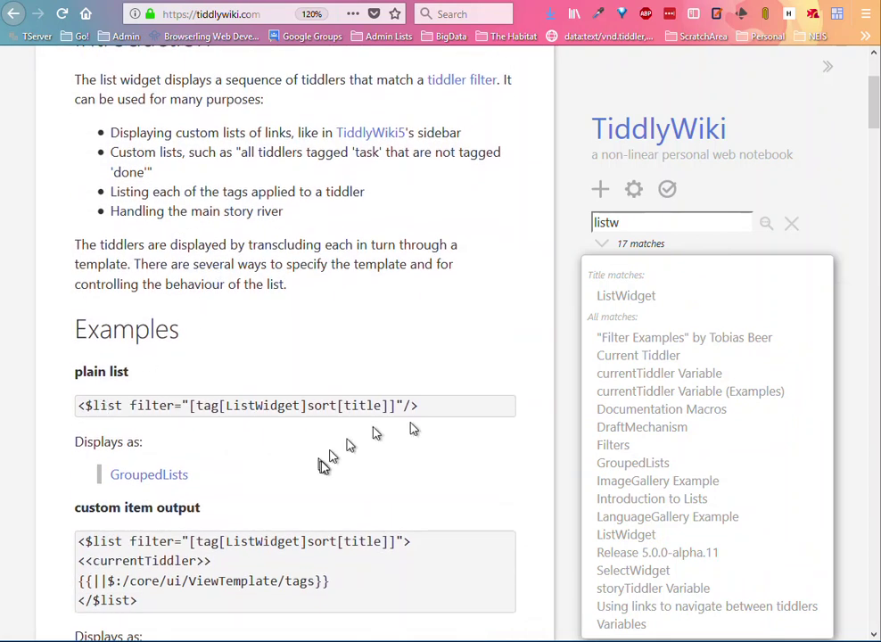
scroll(429, 455, "down", 6)
scroll(474, 350, "up", 10)
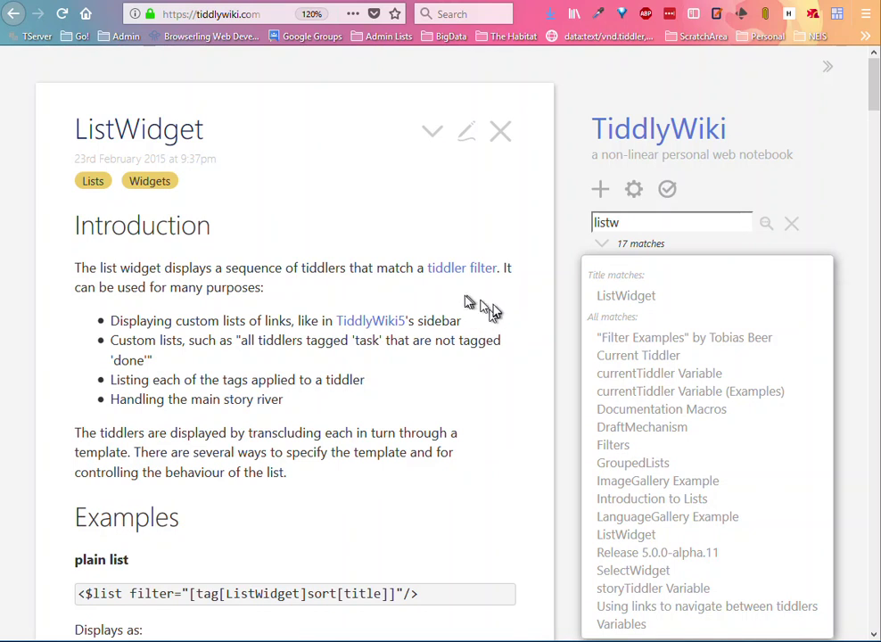
scroll(488, 312, "down", 6)
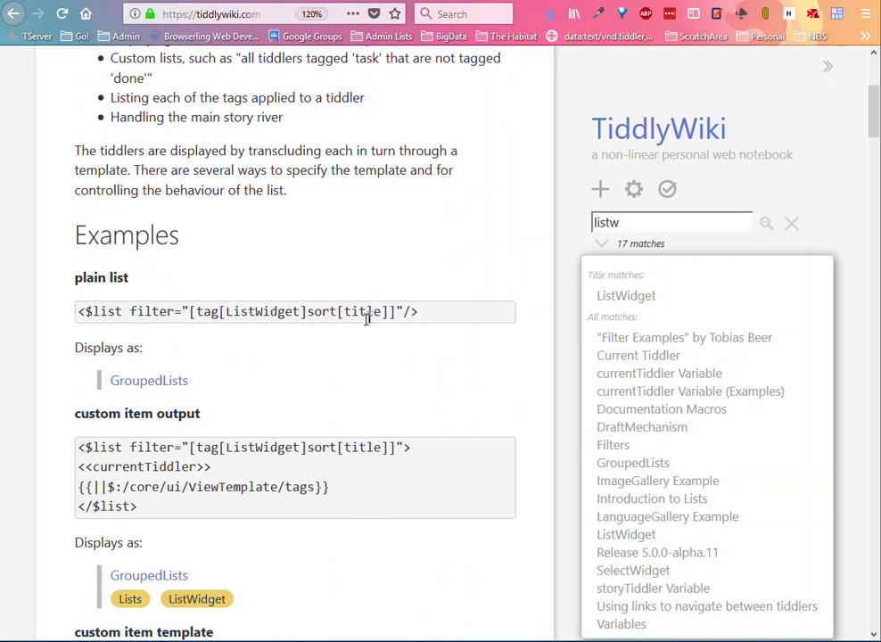
Search tiddlywiki.com for filter, read through the Filter Operators table and open the list operator's documentation.
left_click_drag(624, 222, 588, 222)
type("filter")
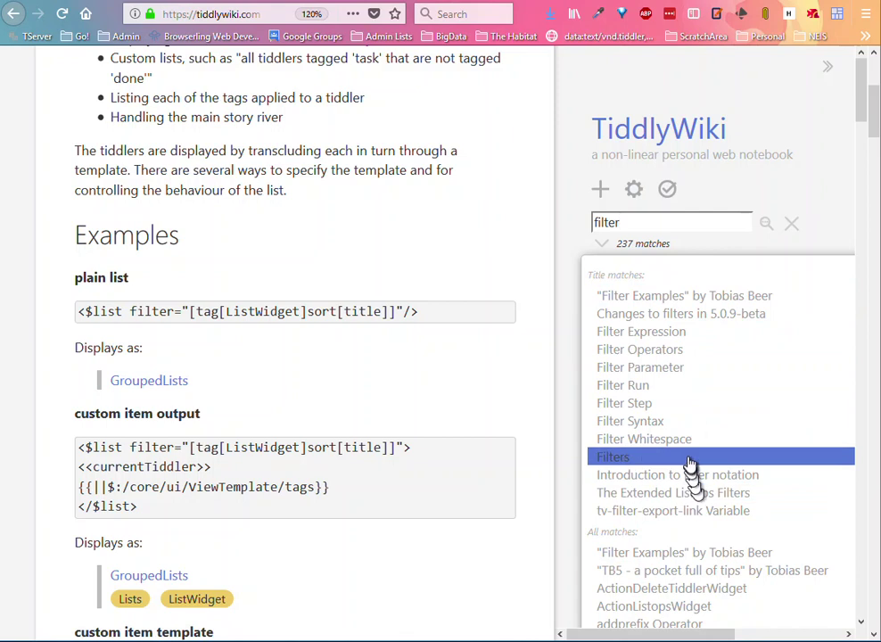
left_click(646, 353)
scroll(251, 354, "down", 2)
scroll(259, 342, "down", 4)
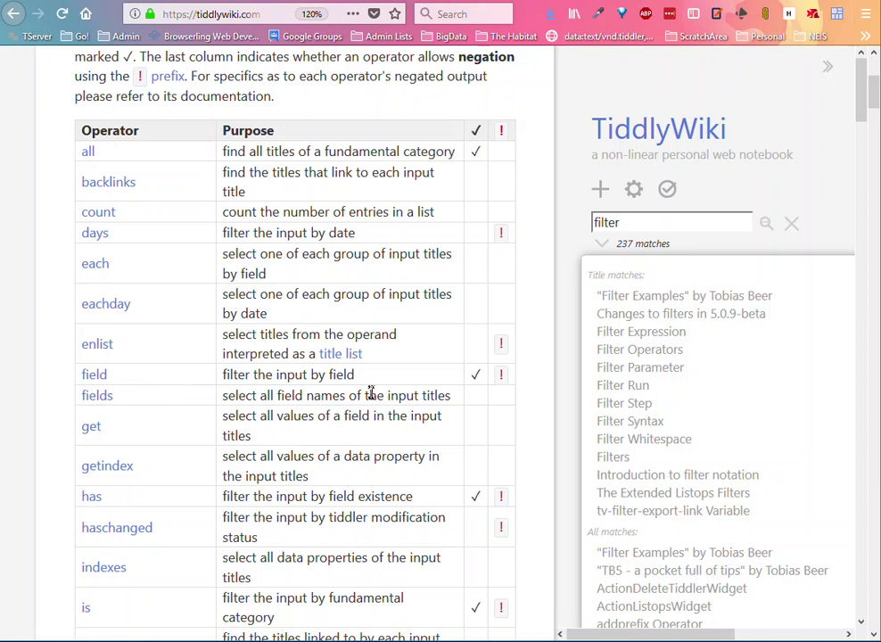
scroll(374, 392, "down", 4)
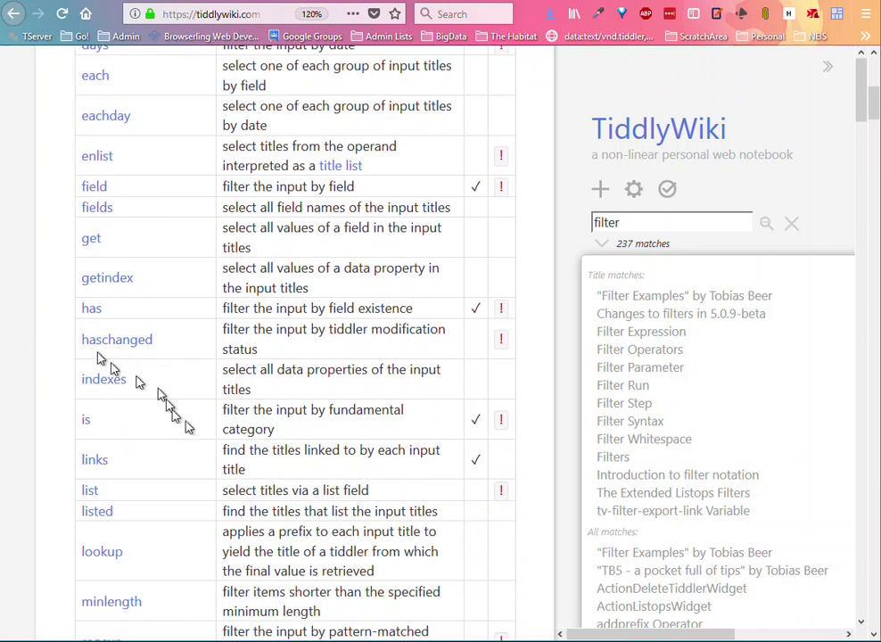
scroll(389, 490, "down", 2)
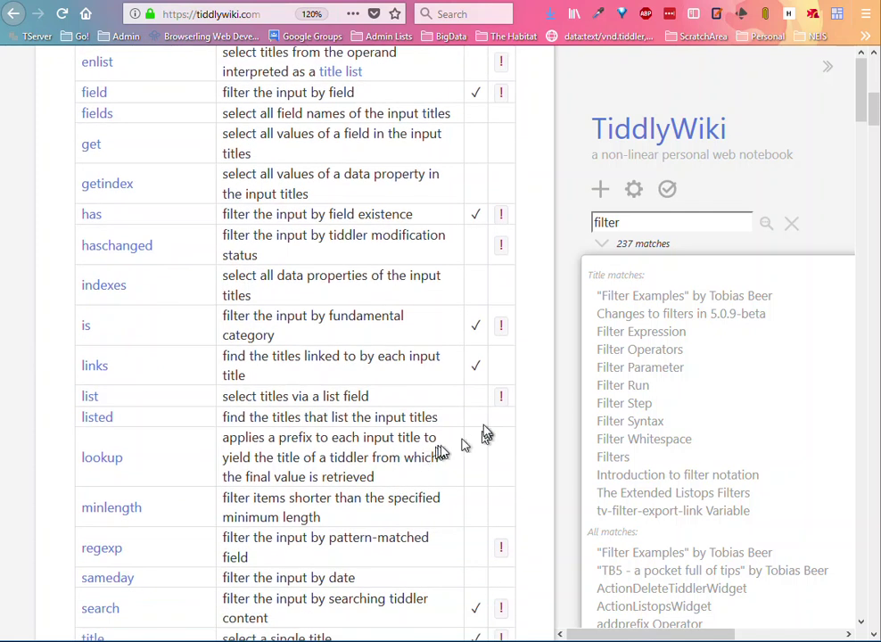
left_click(89, 402)
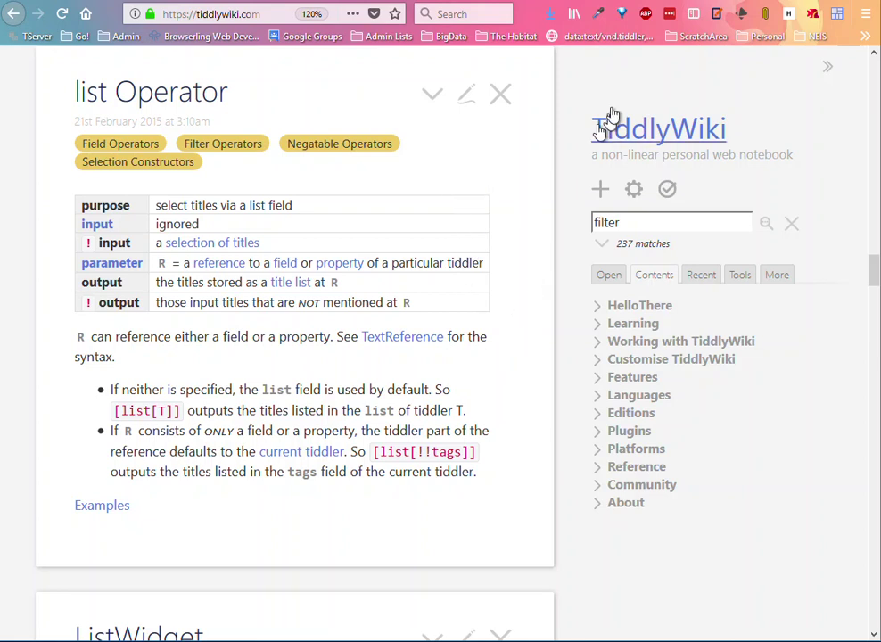
Return to the local NotePad wiki and create a new tiddler titled Notes with the TableOfContents tag.
left_click(743, 15)
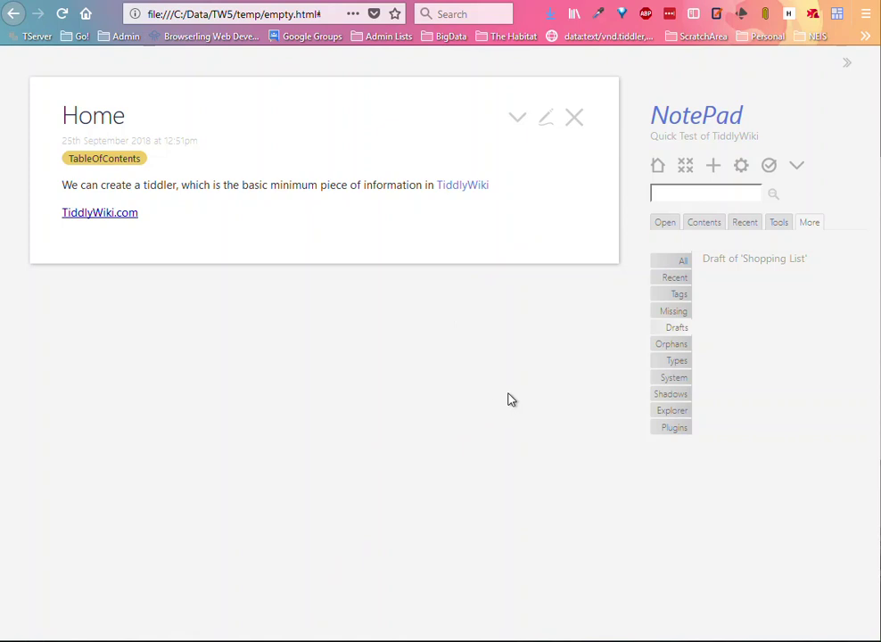
left_click(714, 167)
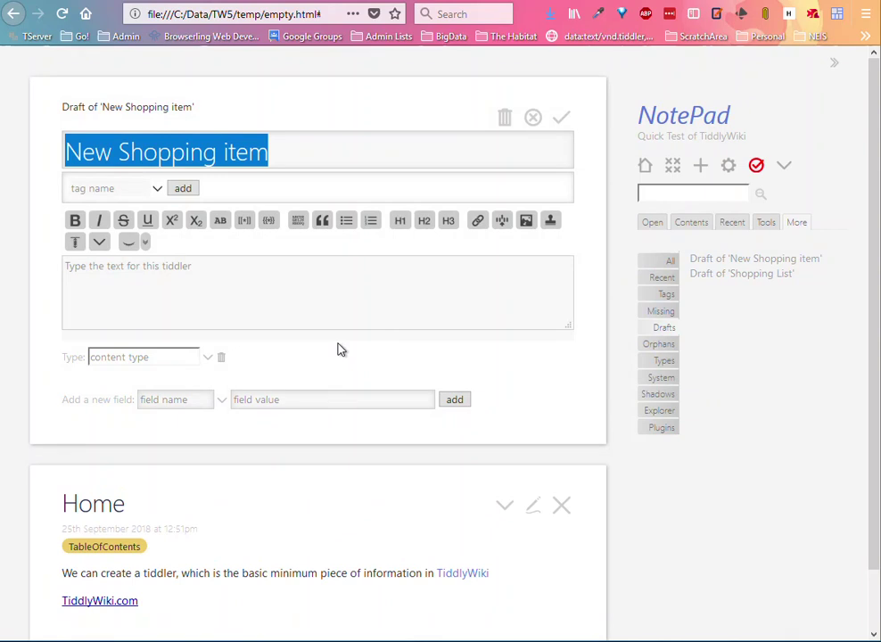
type("Notes")
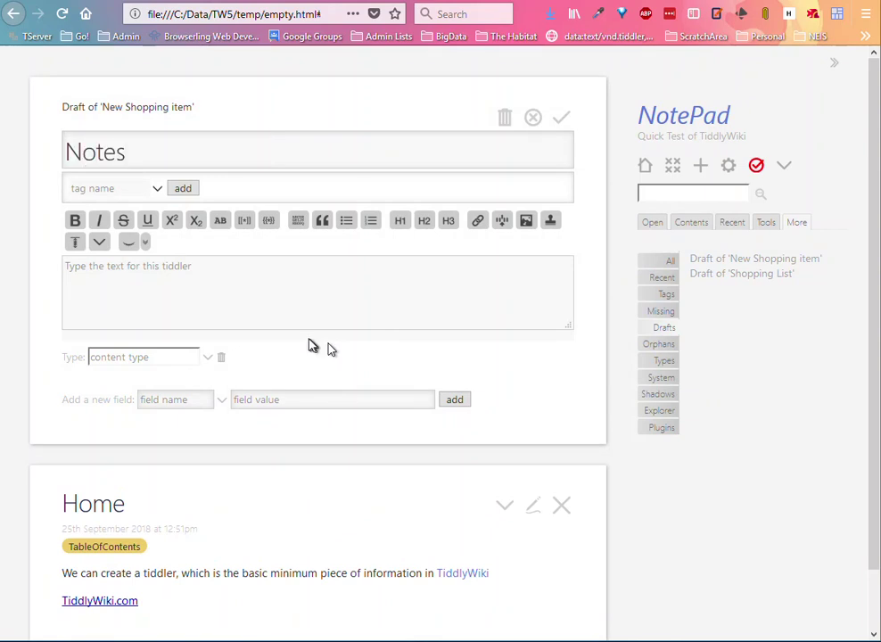
left_click(168, 275)
left_click(78, 188)
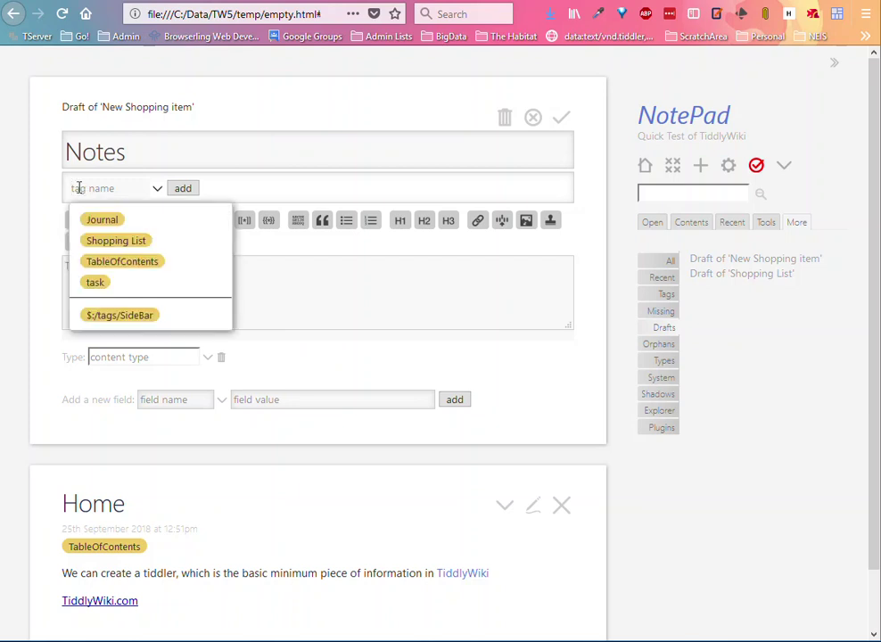
left_click(119, 261)
left_click(691, 224)
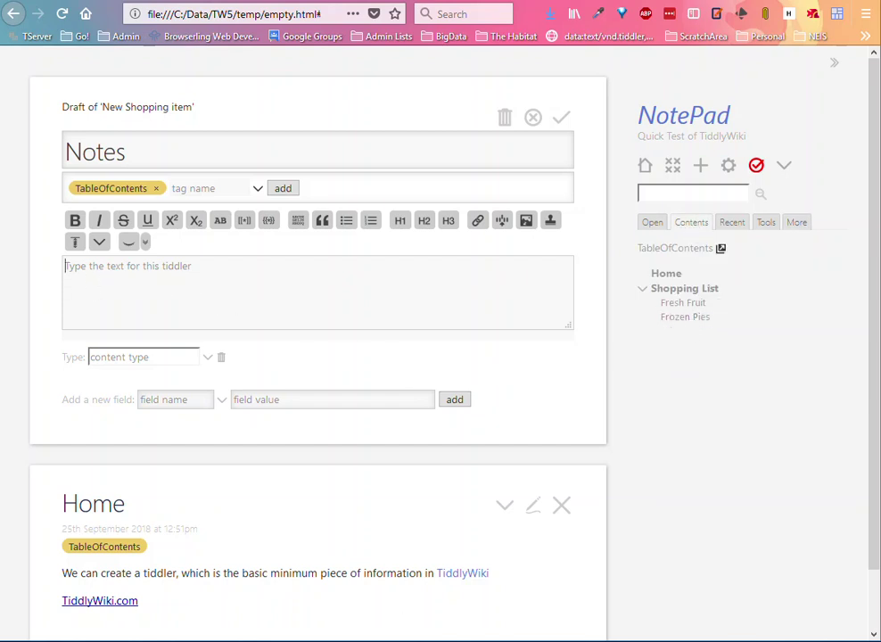
Write "Type some text" in the Notes tiddler and, after a blank line, "Build a reference document so do blah blah".
type("Type some text")
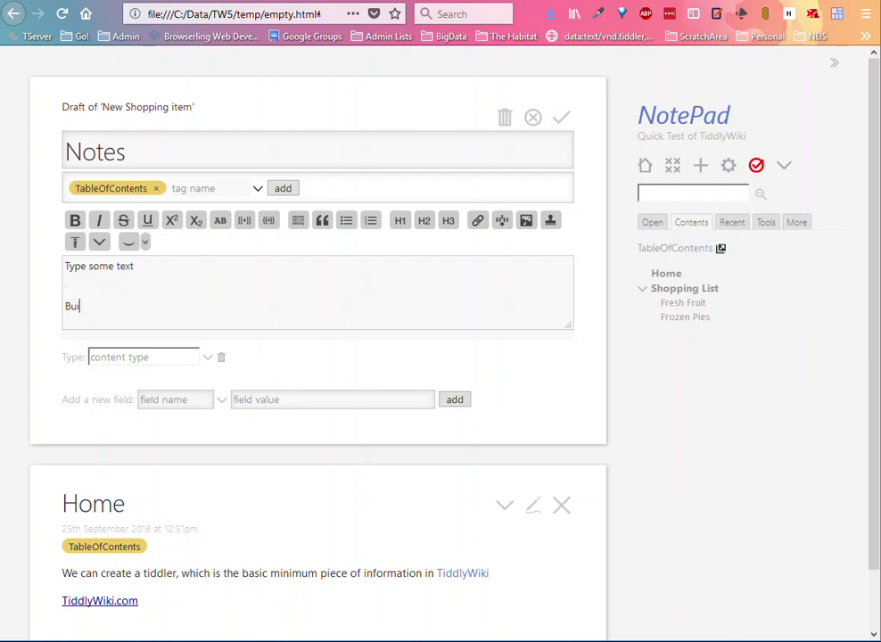
type("a reference document")
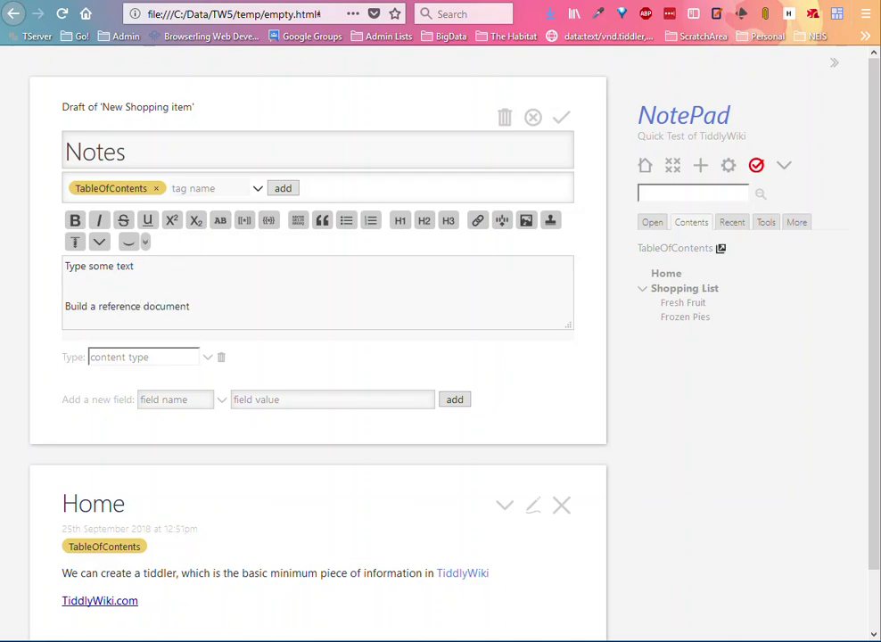
type(" so do blah blah")
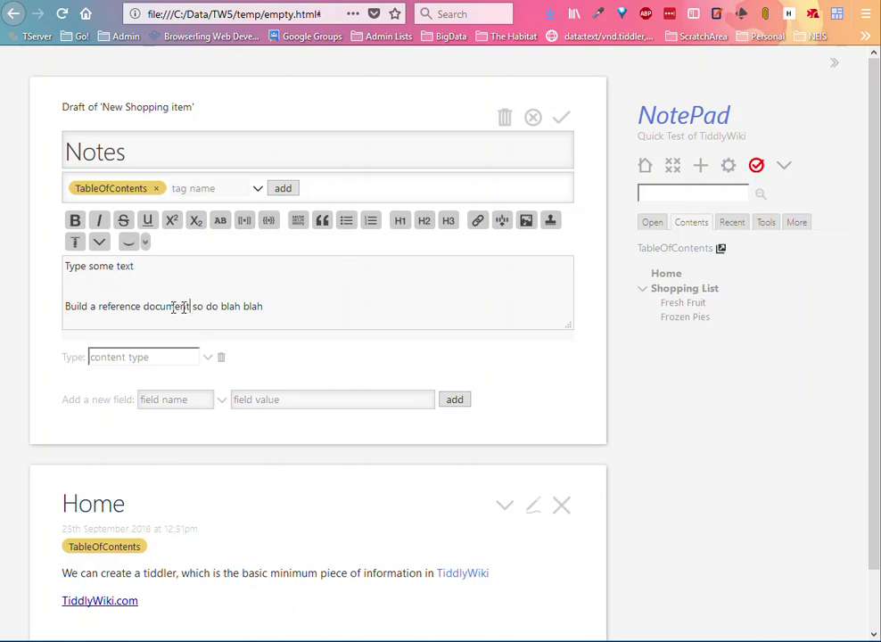
Excise "Build a reference document" into a new tiddler of that title, tagged with this tiddler's title and replaced by a link.
left_click_drag(188, 307, 58, 307)
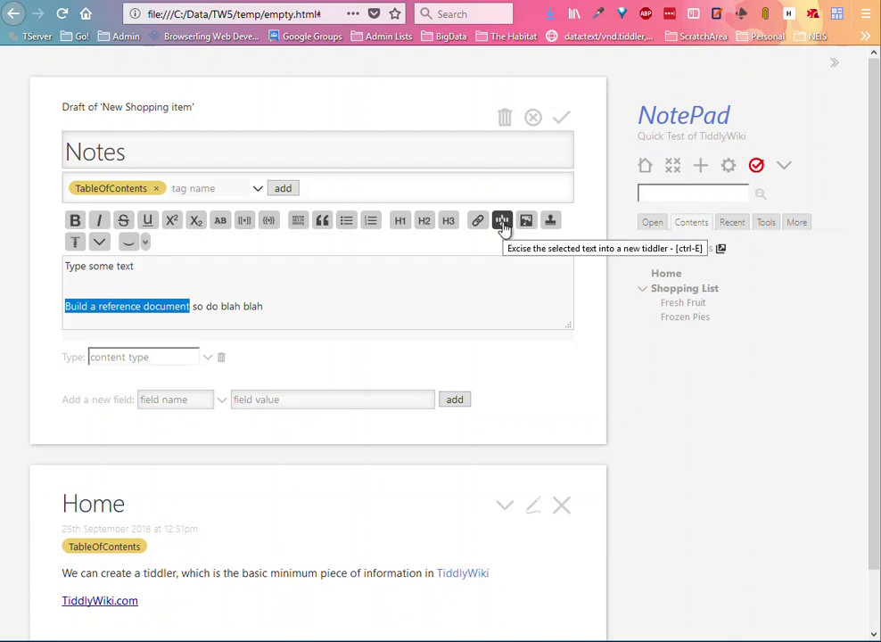
right_click(129, 310)
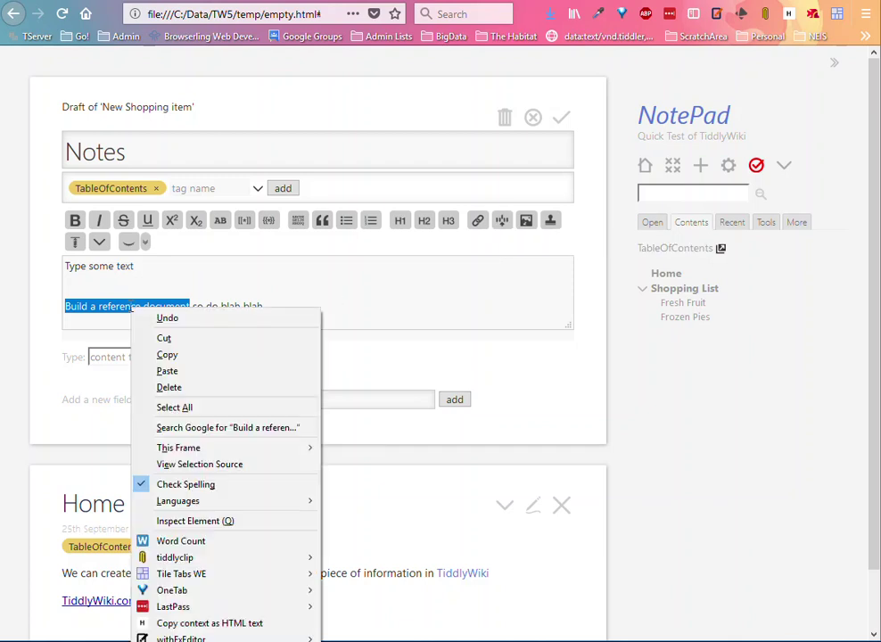
left_click(169, 355)
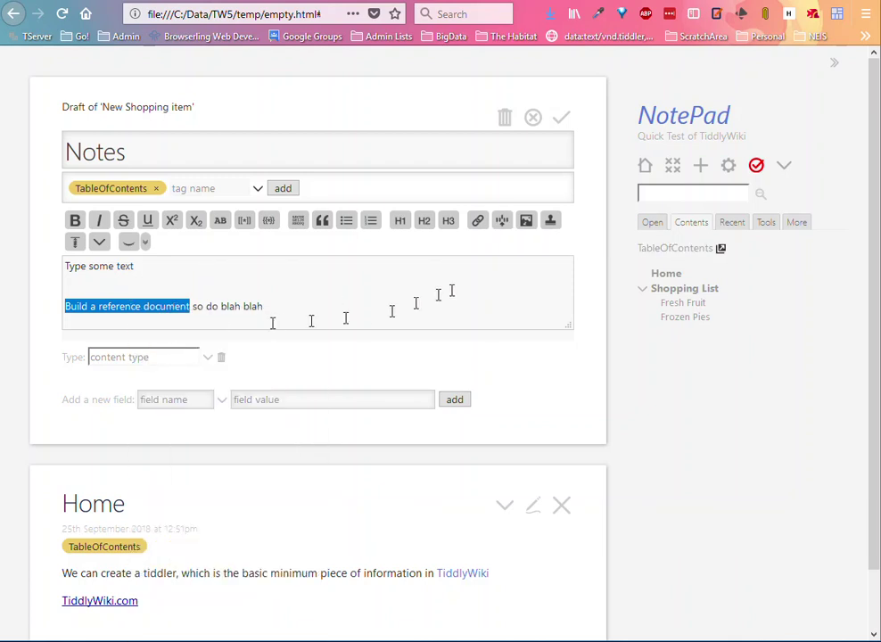
left_click(503, 225)
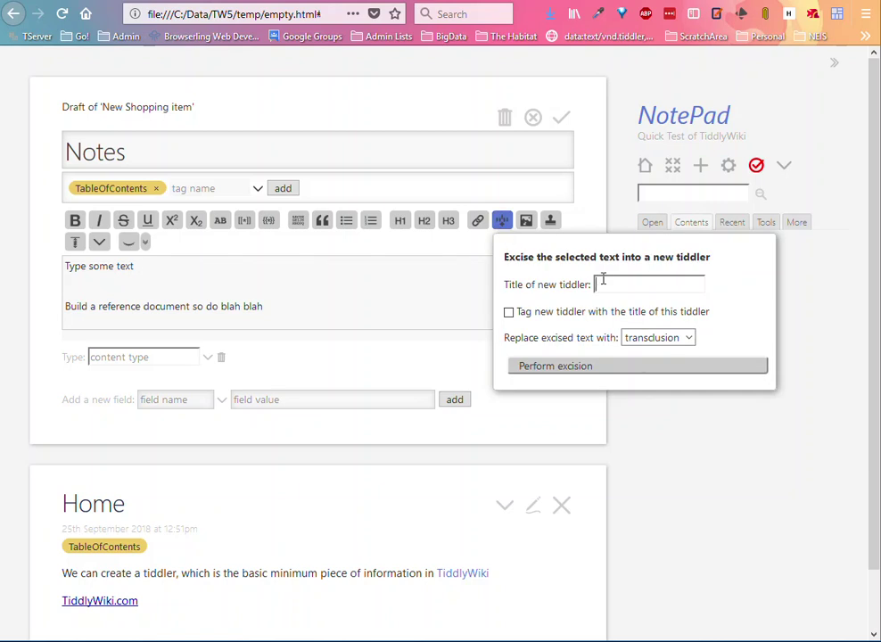
key("ctrl+v")
left_click(509, 312)
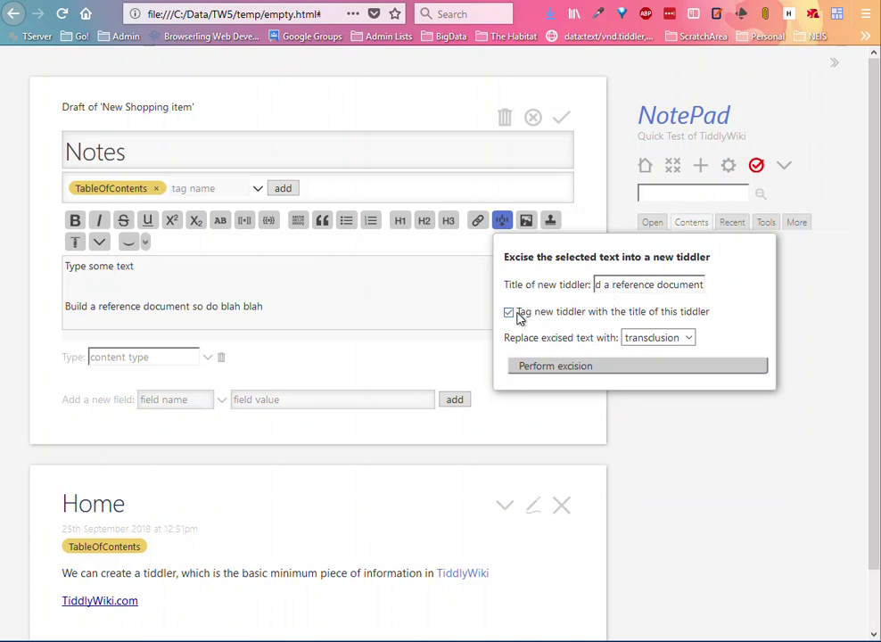
left_click(688, 339)
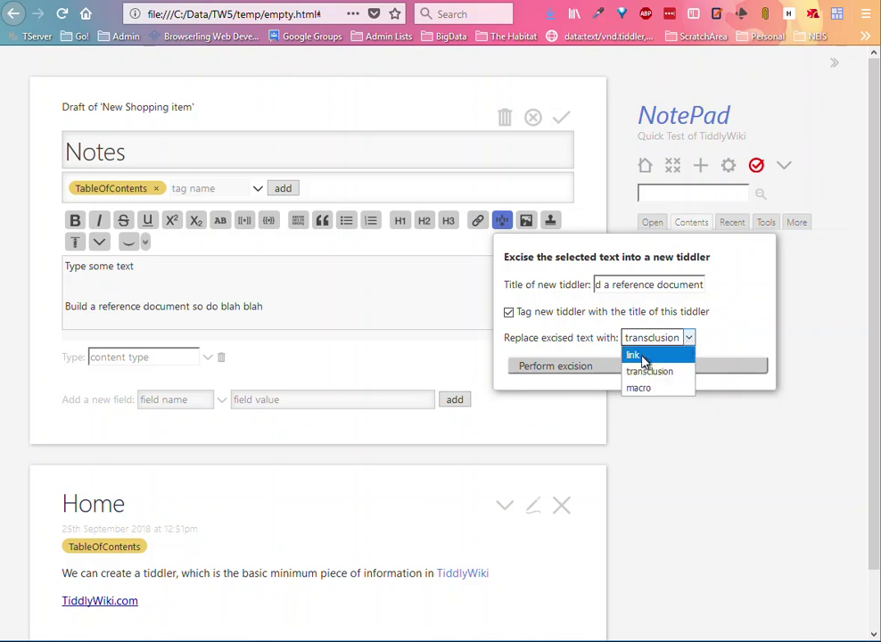
left_click(644, 357)
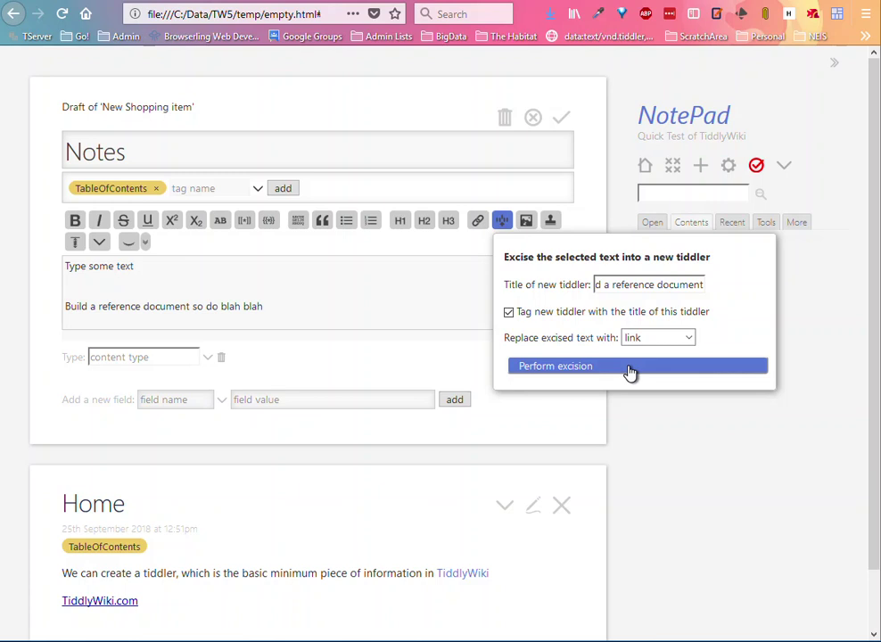
left_click(630, 370)
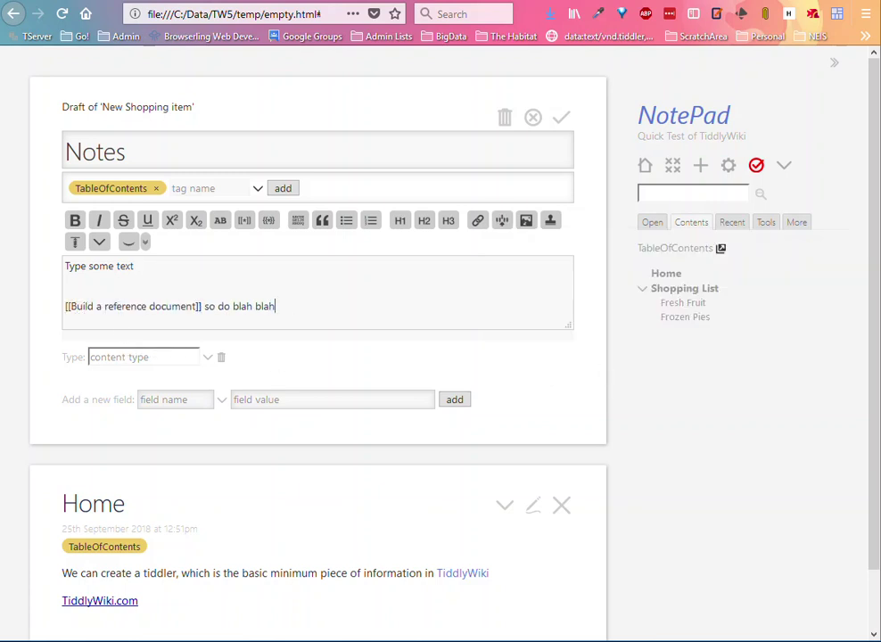
Save the Notes tiddler and follow its "Build a reference document" link.
left_click(657, 226)
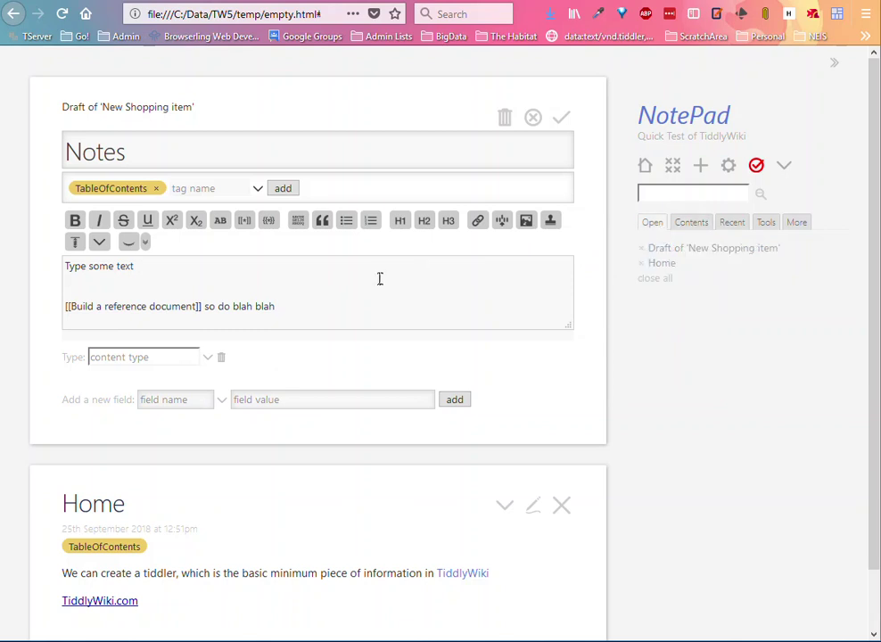
left_click(693, 225)
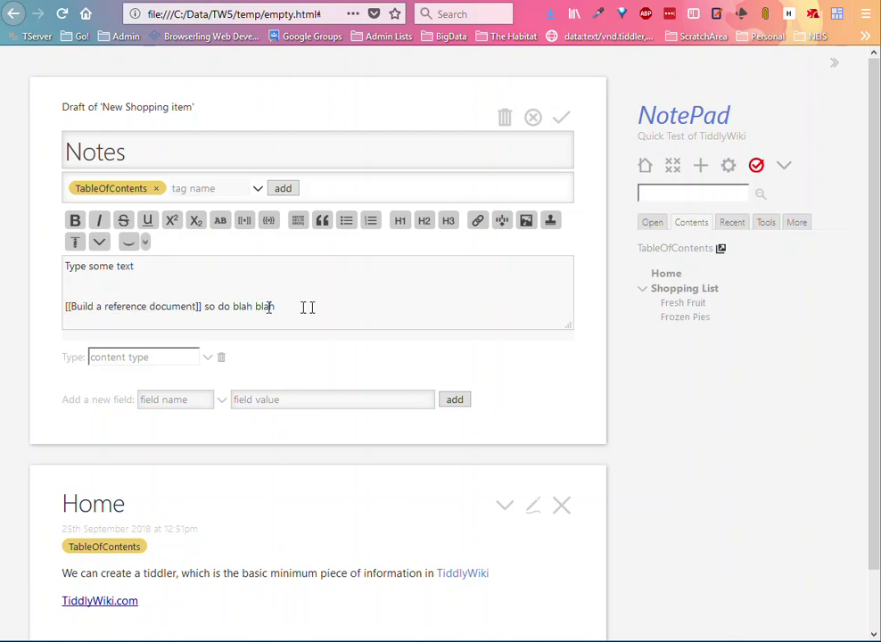
left_click(562, 120)
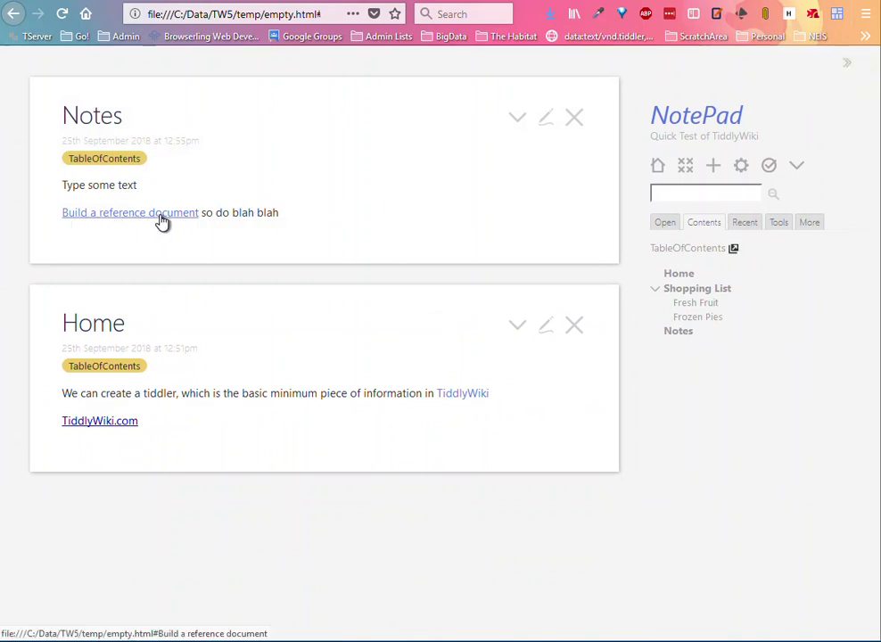
left_click(162, 217)
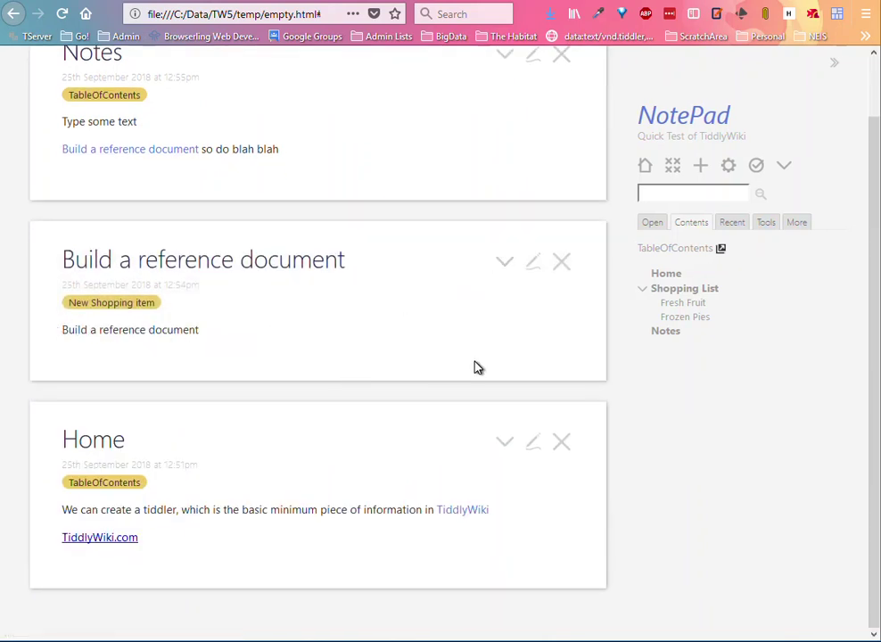
Replace the "New Shopping item" tag on the "Build a reference document" tiddler with "task" and save the tiddler.
left_click(533, 276)
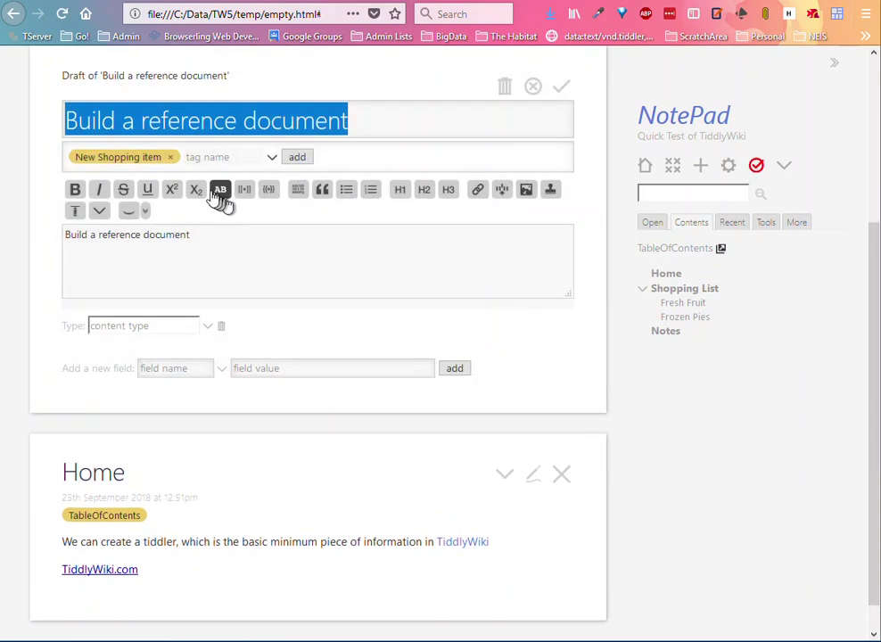
left_click(169, 158)
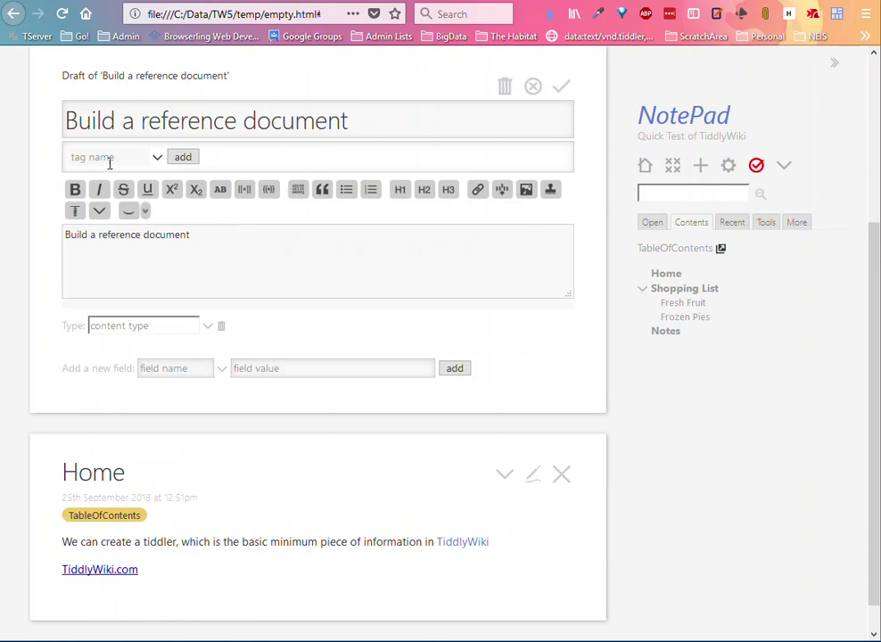
left_click(107, 158)
type("task")
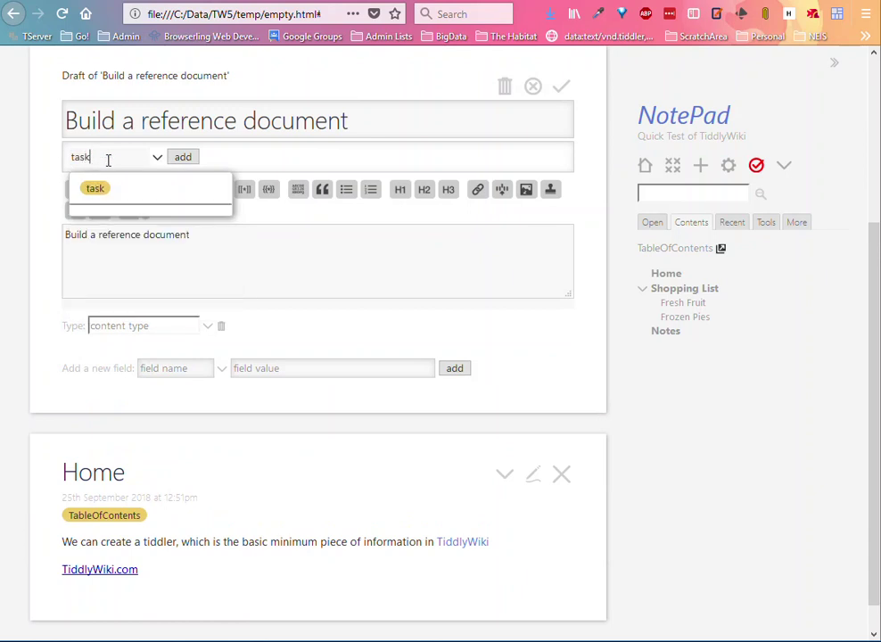
left_click(95, 188)
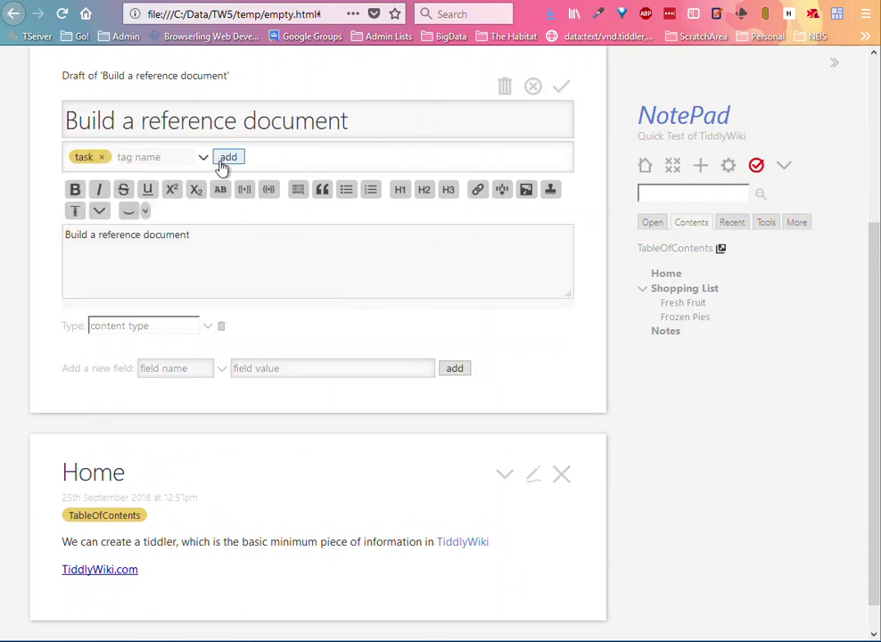
left_click(563, 93)
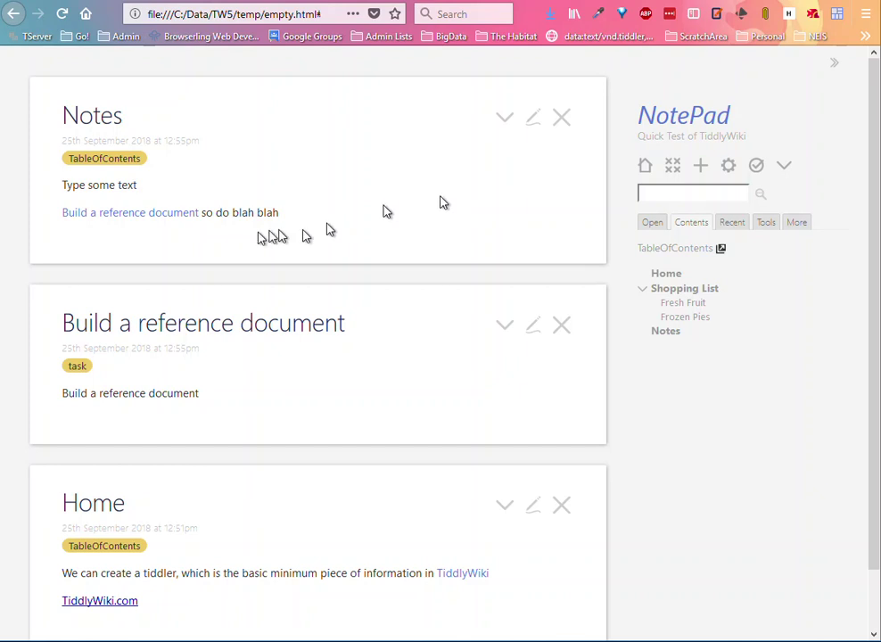
Add the link [[My Reference|Reference]] as a new paragraph at the end of the Notes tiddler and save it.
left_click(532, 118)
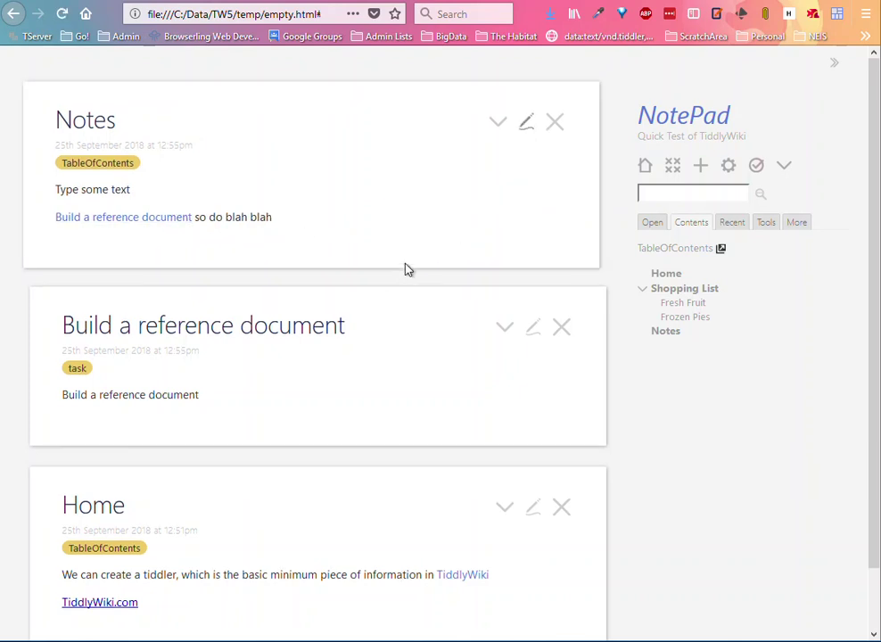
left_click(312, 300)
key("Return")
key("Return")
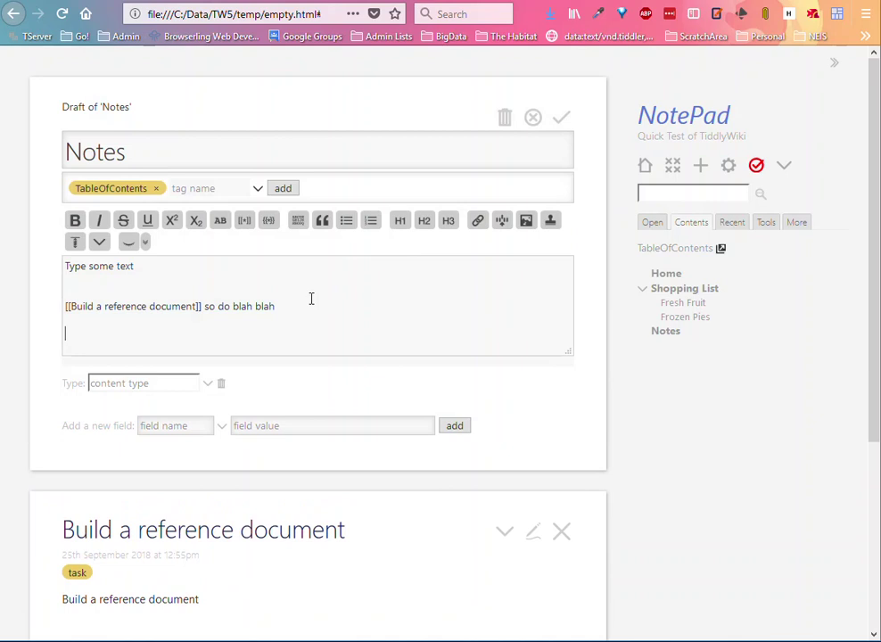
type("[[My Reference|reference")
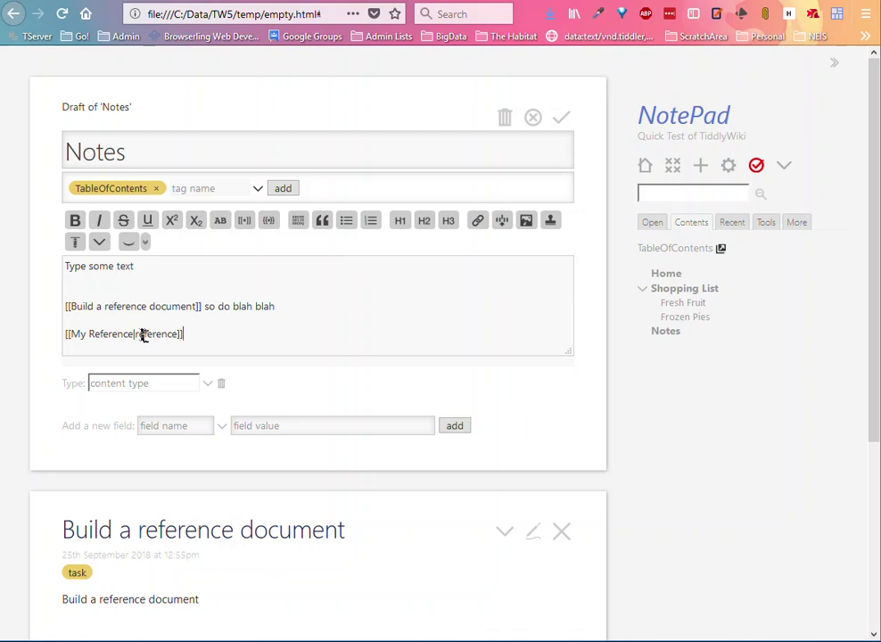
key("Delete")
type("R")
left_click(562, 119)
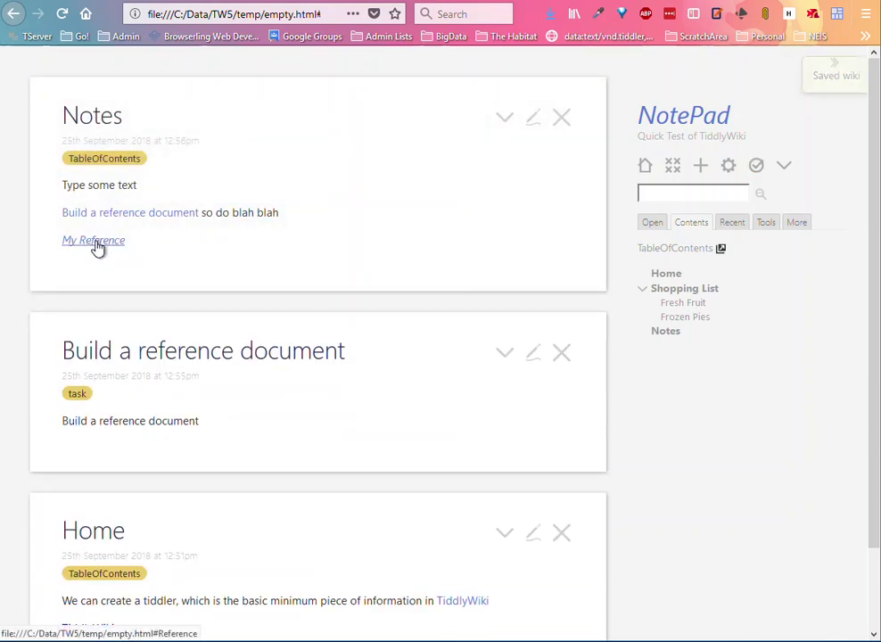
Follow the "My Reference" link and create the missing Reference tiddler with the text "Place content in it".
left_click(101, 242)
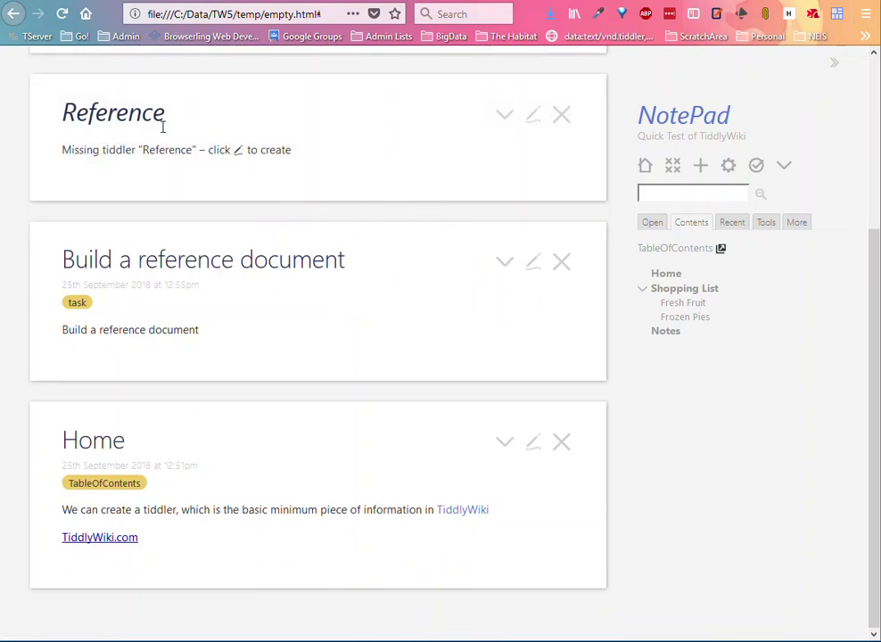
left_click(534, 118)
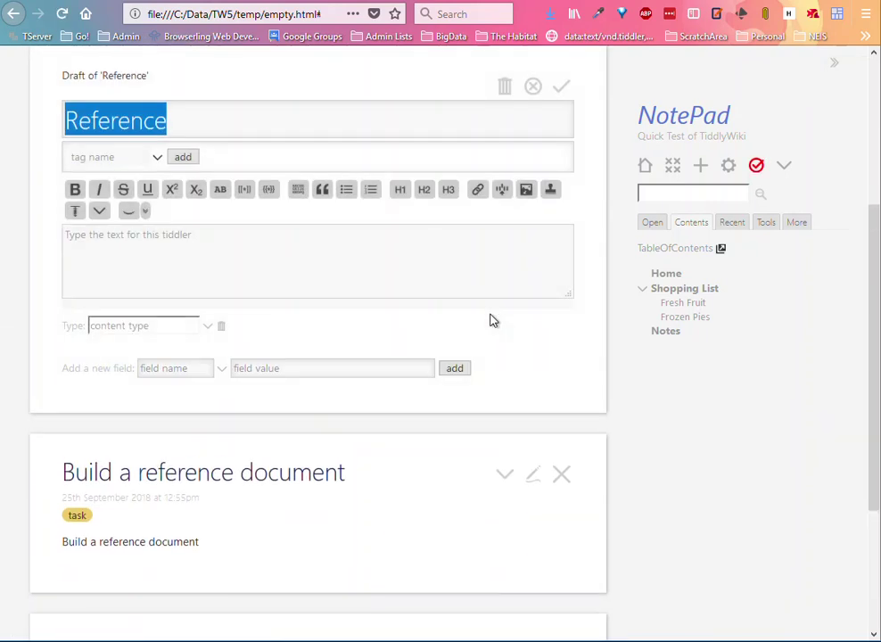
left_click(321, 268)
type("P")
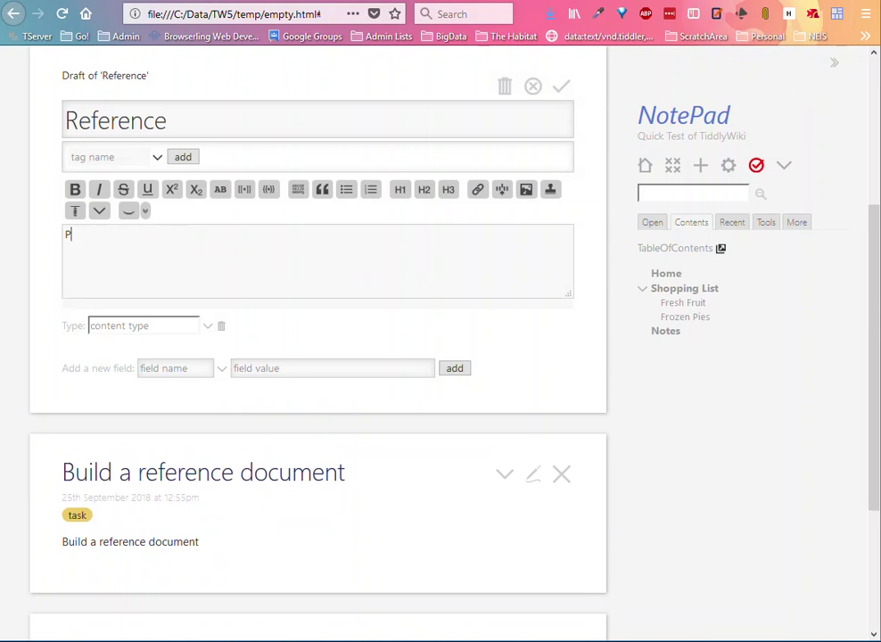
type("lace content in it")
left_click(561, 88)
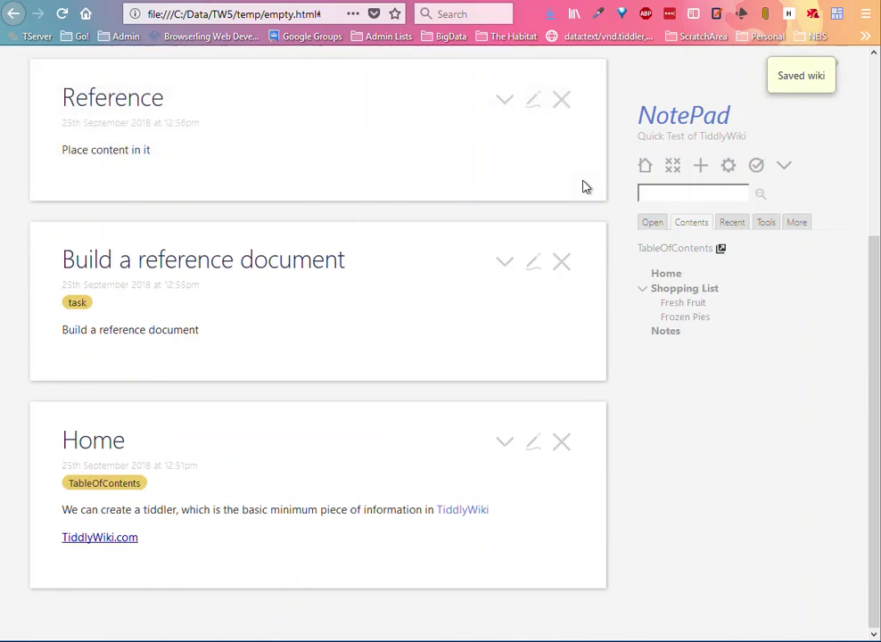
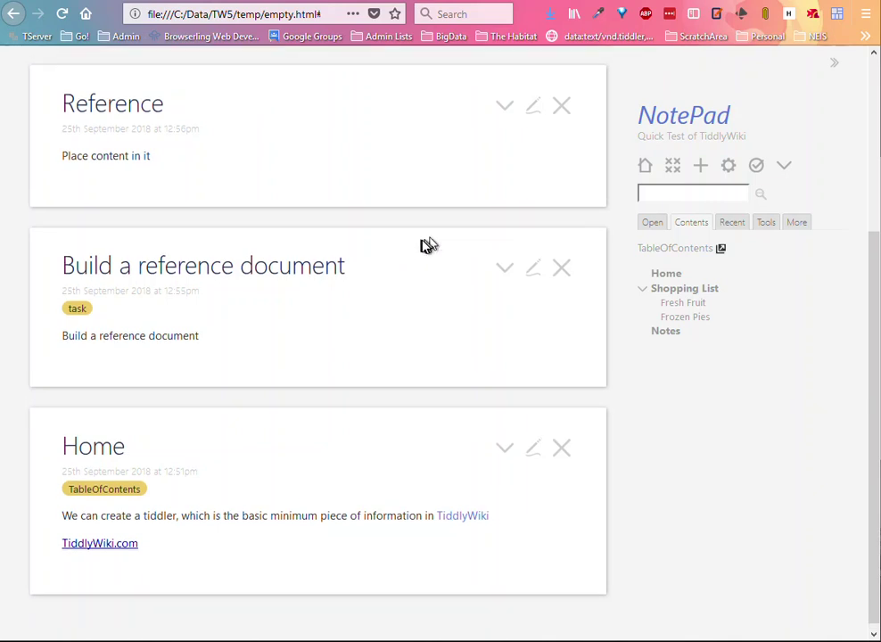
Open the Official TiddlyWiki Plugin Library from the wiki's plugin settings.
scroll(429, 243, "up", 3)
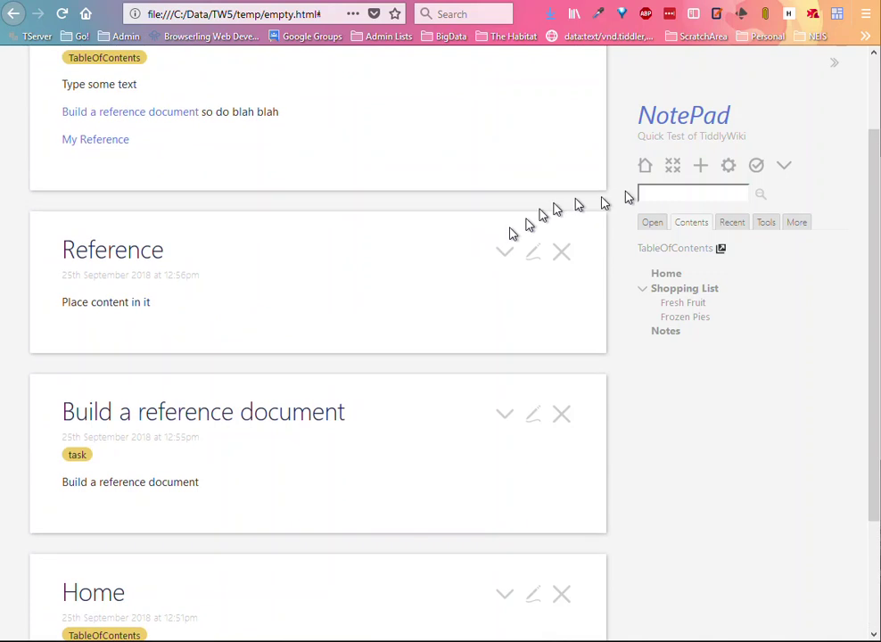
left_click(728, 170)
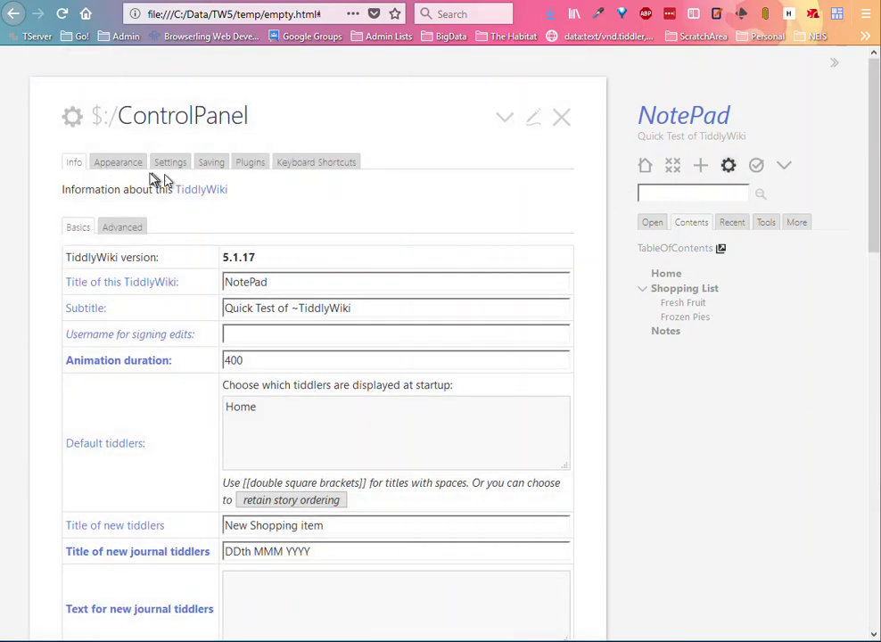
left_click(251, 166)
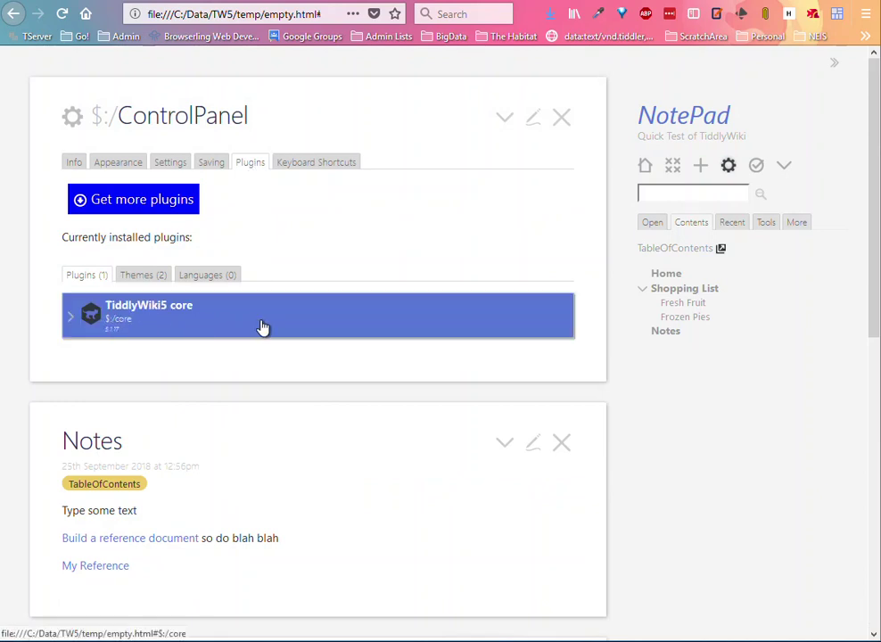
left_click(154, 202)
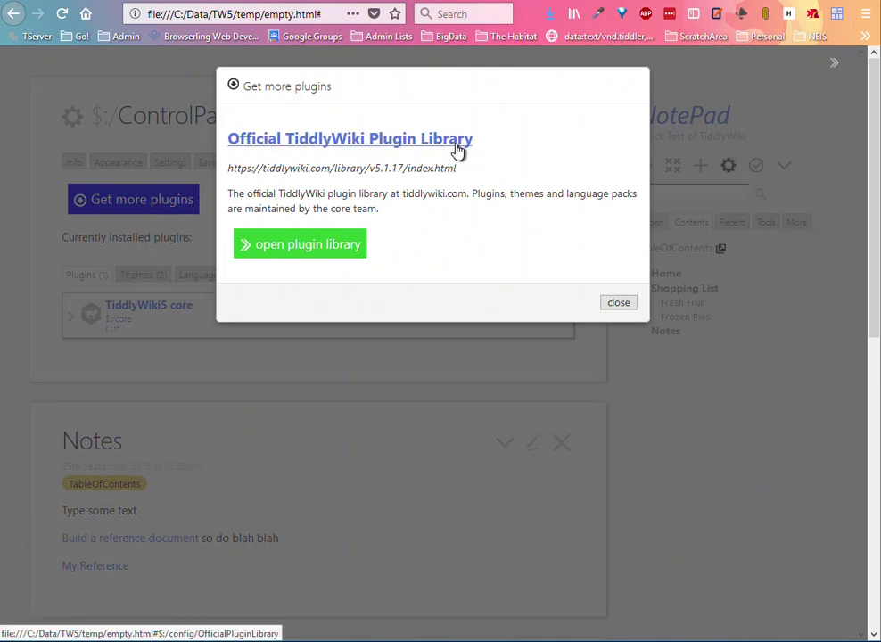
left_click(327, 252)
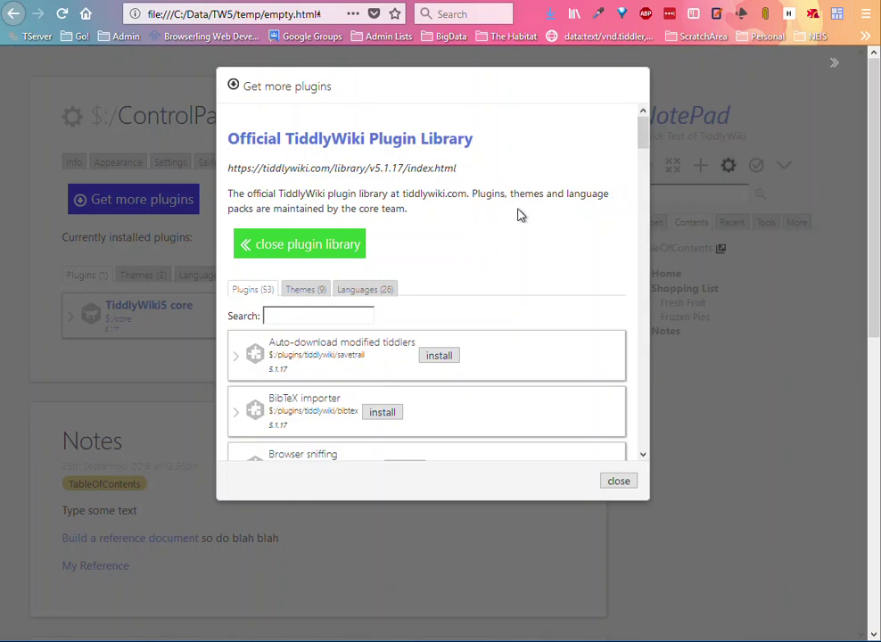
Look through the plugins offered in the official library, from the CodeMirror add-ons to the TiddlyWiki tools, and close the library.
scroll(521, 214, "down", 2)
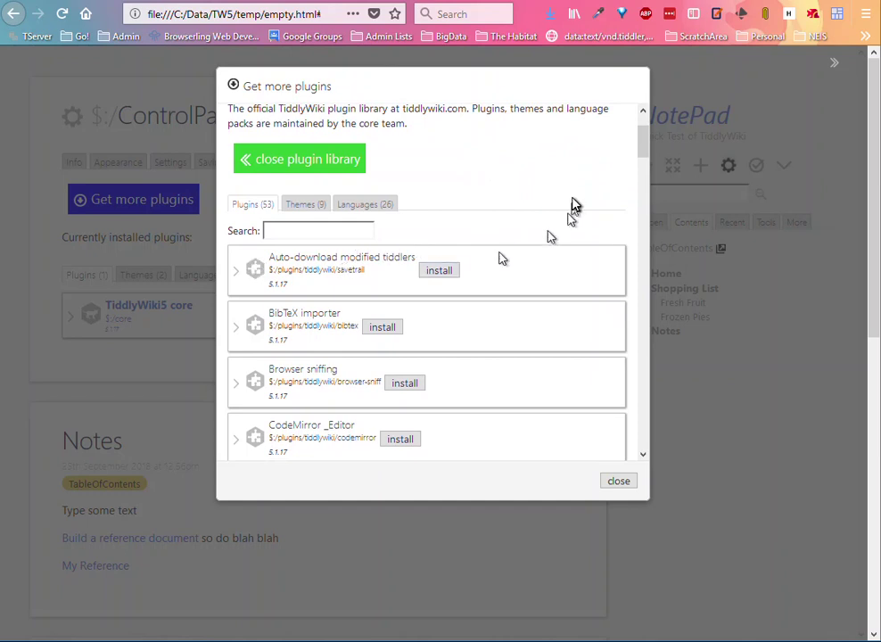
scroll(573, 204, "down", 4)
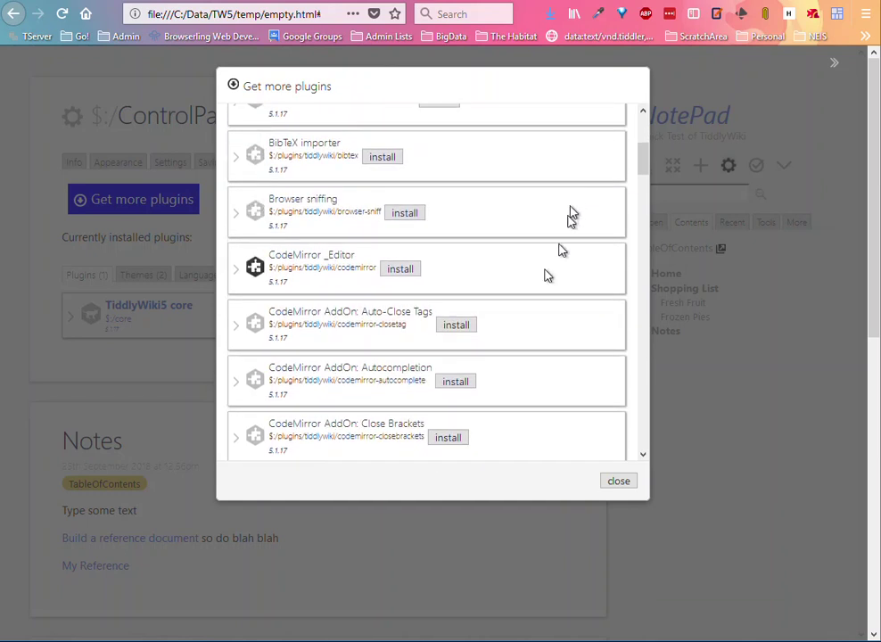
scroll(319, 284, "down", 2)
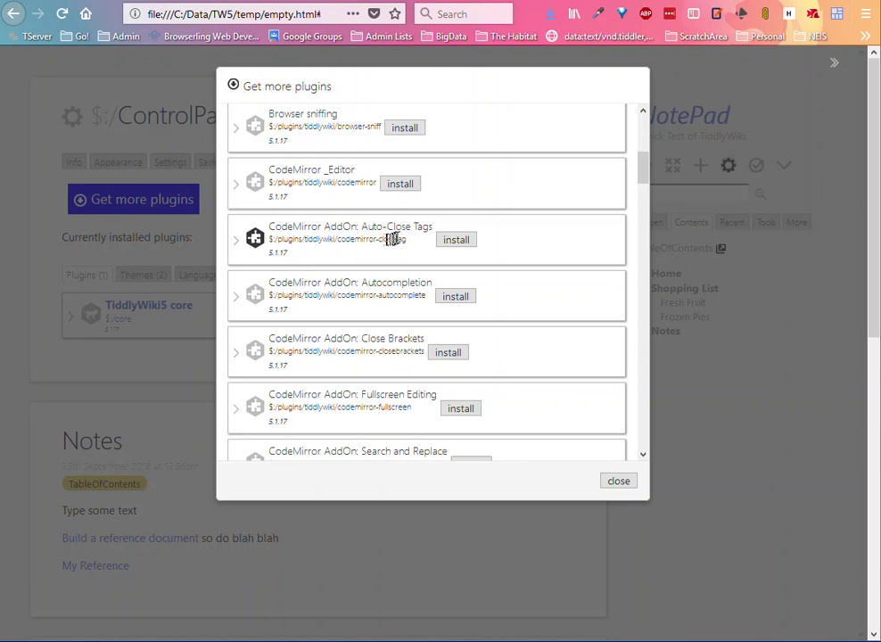
scroll(384, 237, "down", 6)
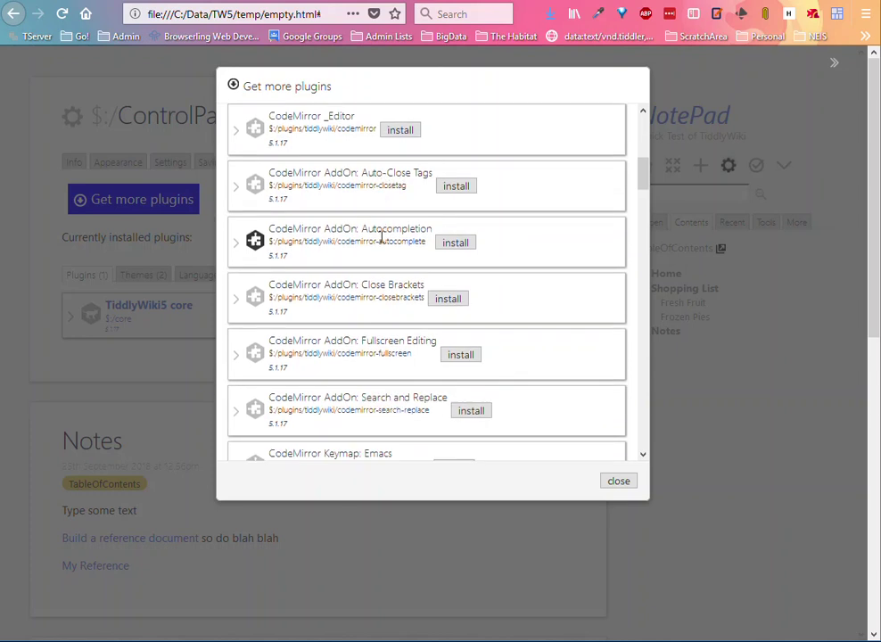
scroll(411, 202, "down", 10)
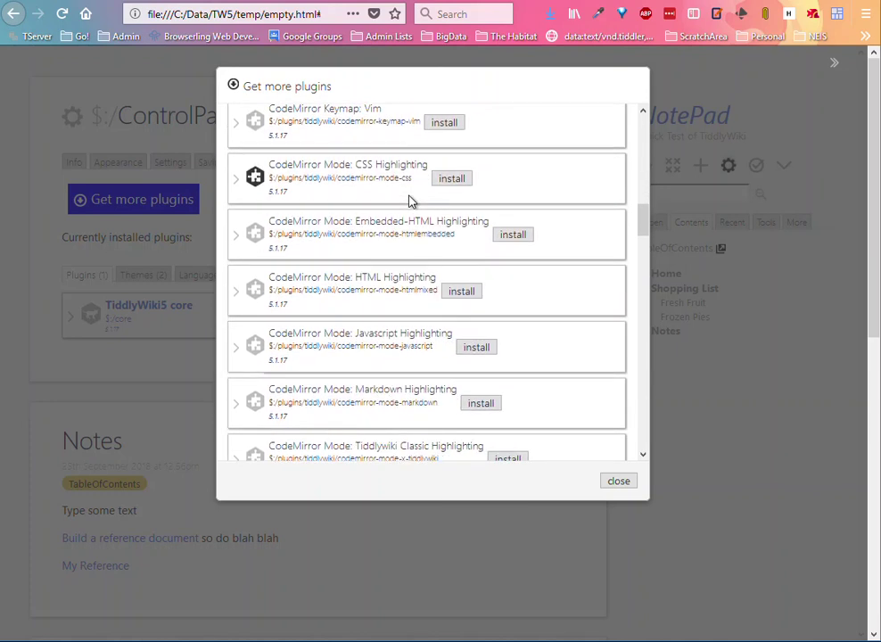
scroll(413, 199, "down", 4)
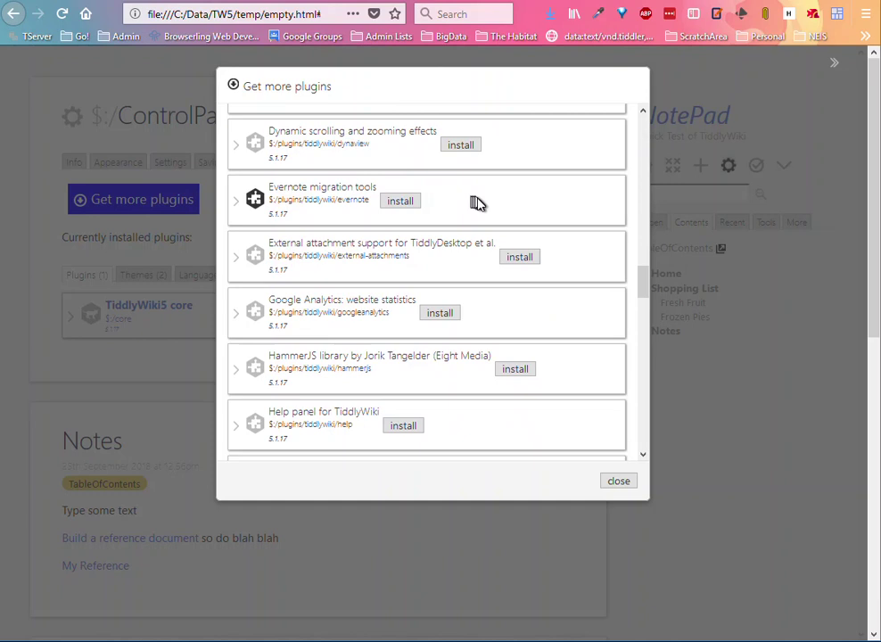
scroll(477, 202, "down", 6)
scroll(483, 207, "down", 3)
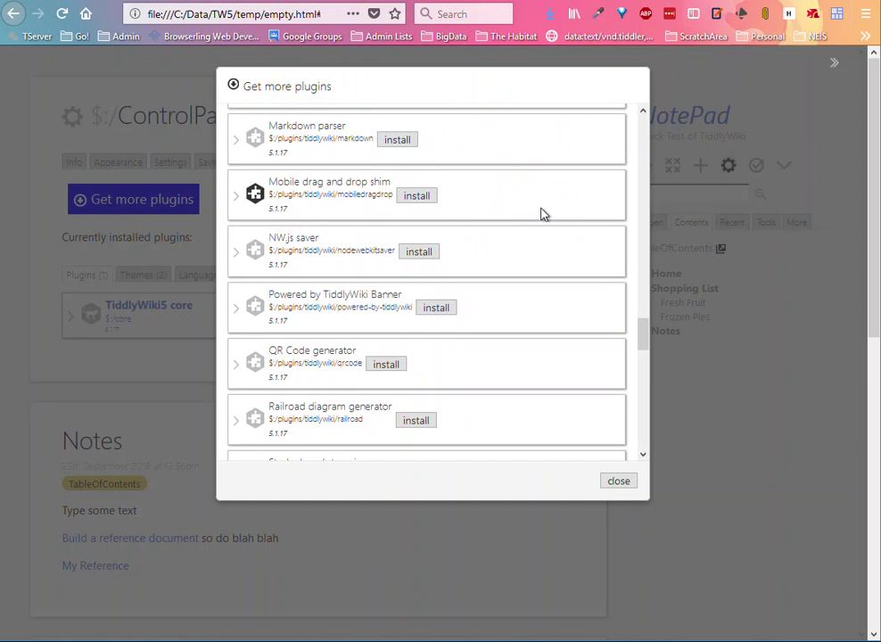
scroll(544, 214, "down", 3)
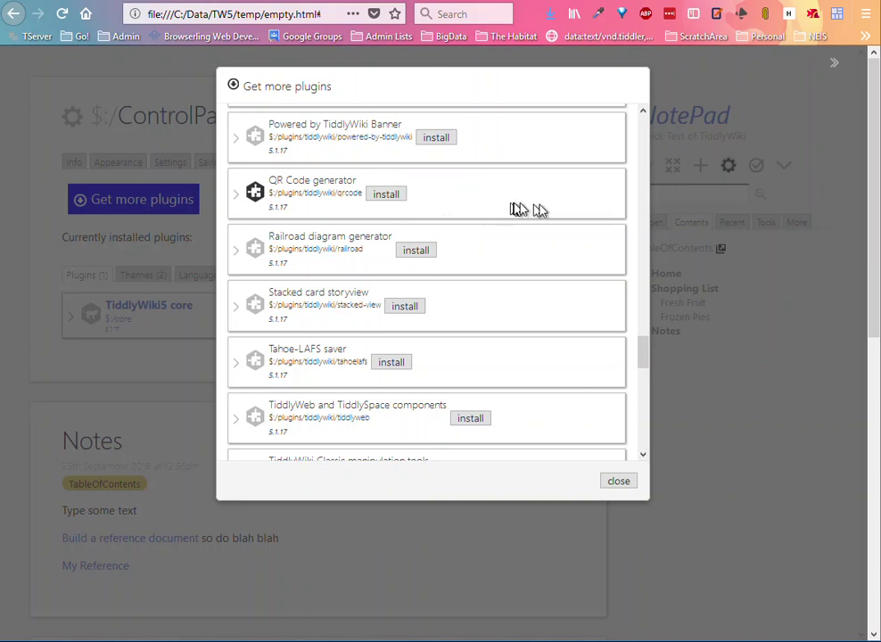
scroll(555, 206, "down", 6)
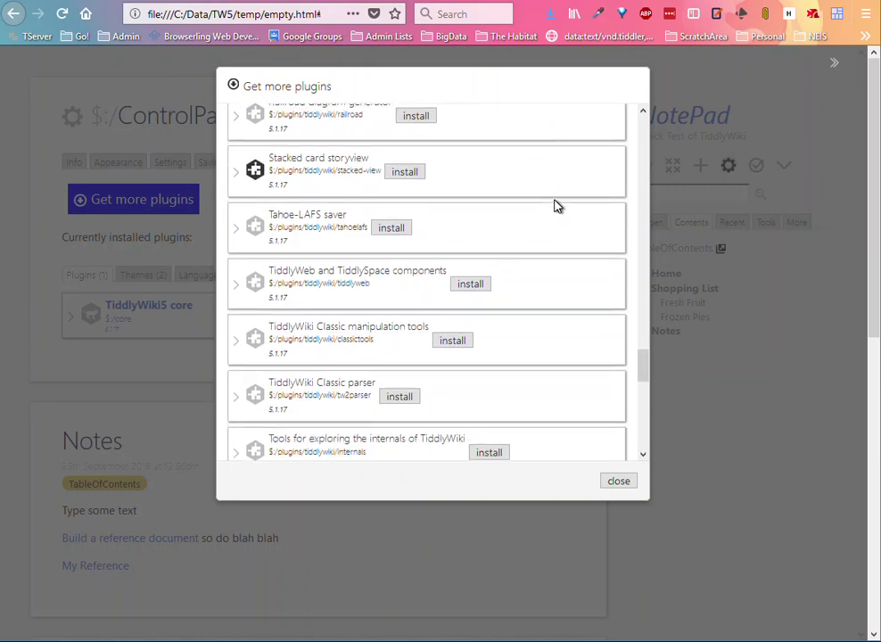
scroll(554, 206, "down", 3)
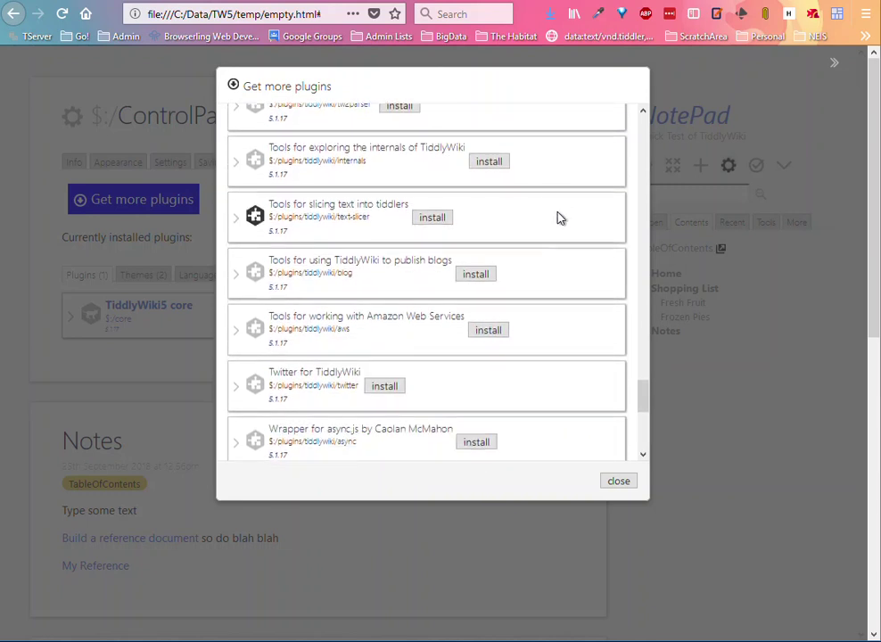
left_click(619, 482)
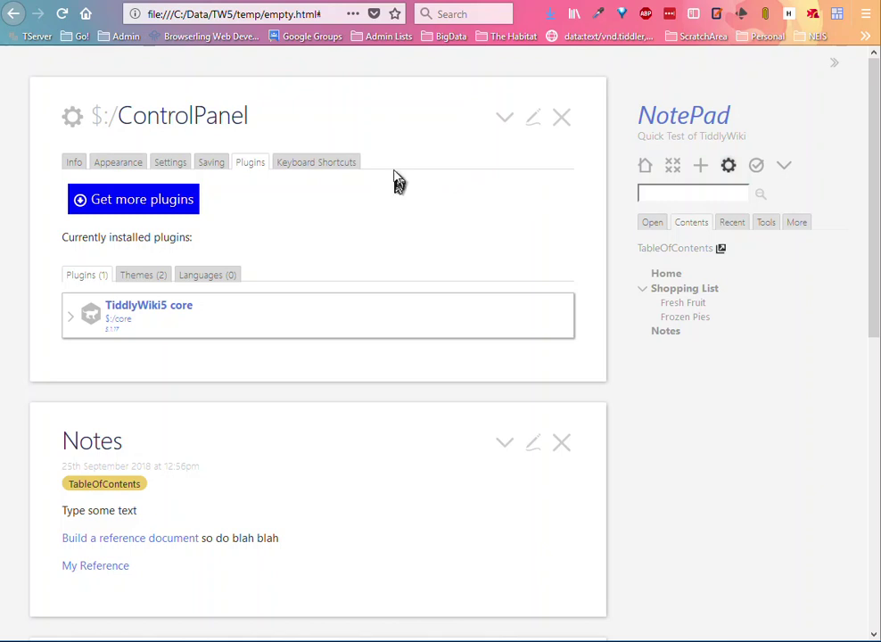
Search the web for "tiddlywiki group".
left_click(303, 12)
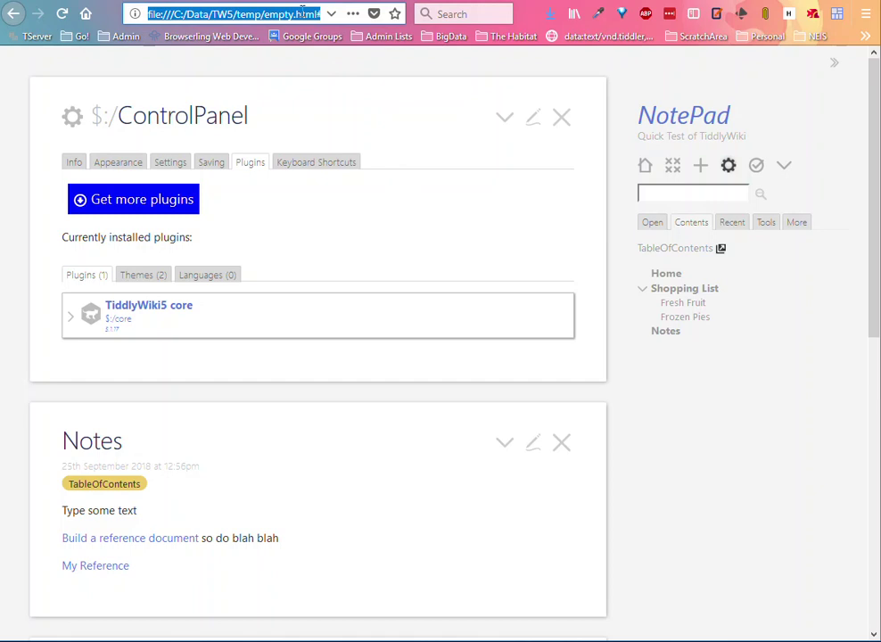
type("tiddl")
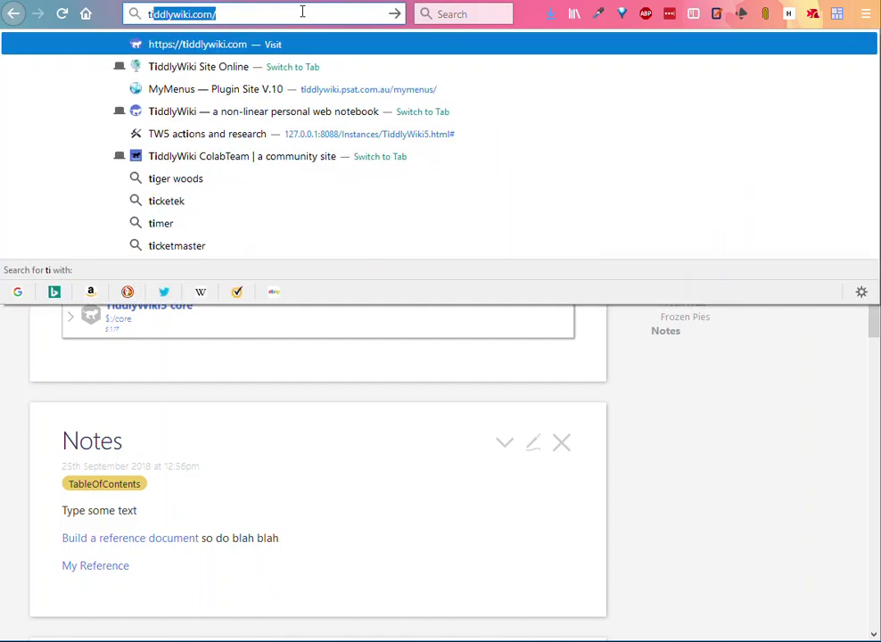
type("ywiki")
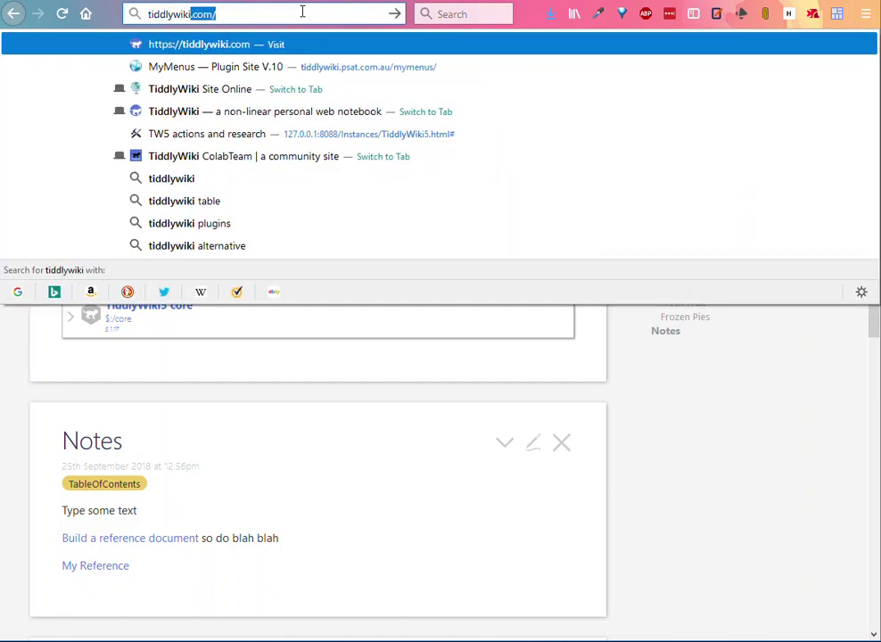
key("Delete")
type("group")
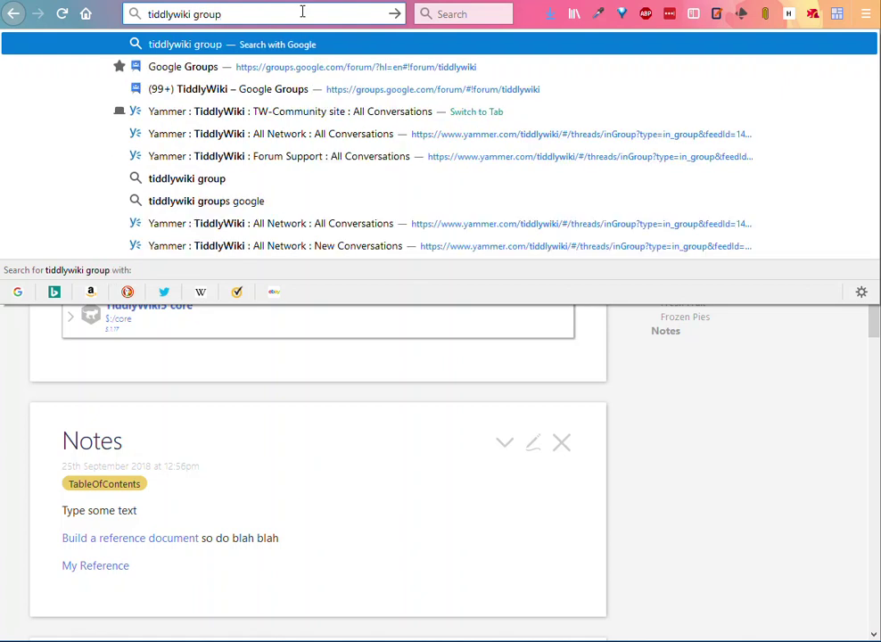
key("Return")
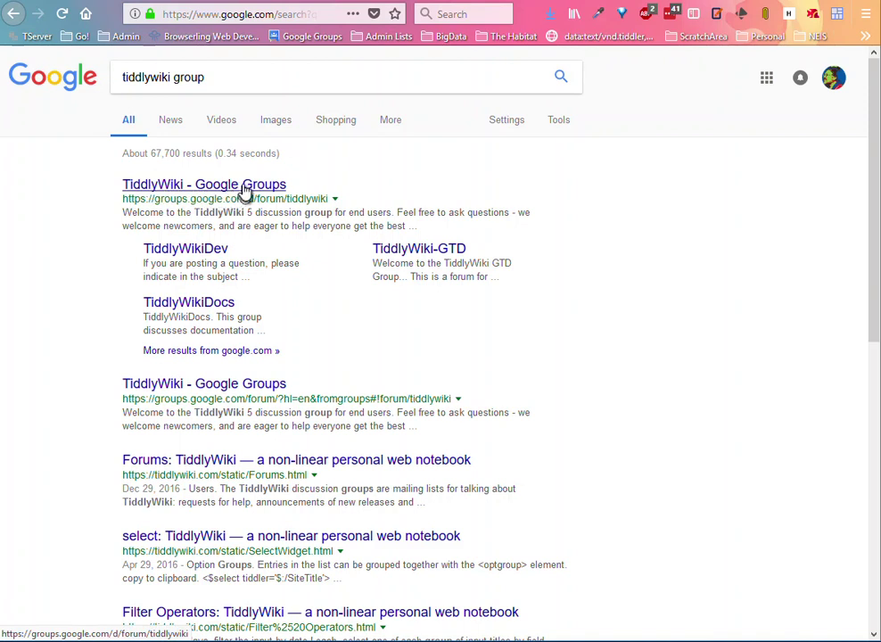
Open the TiddlyWiki discussion group on Google Groups and look at the refreshed TiddlyWiki5 issues list on GitHub before returning to the group.
left_click(246, 189)
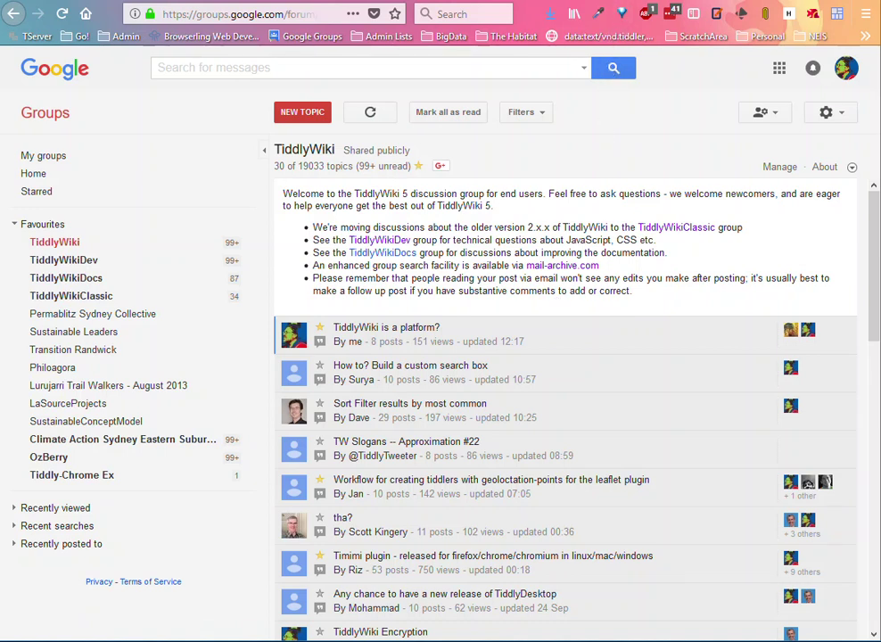
key("ctrl+Tab")
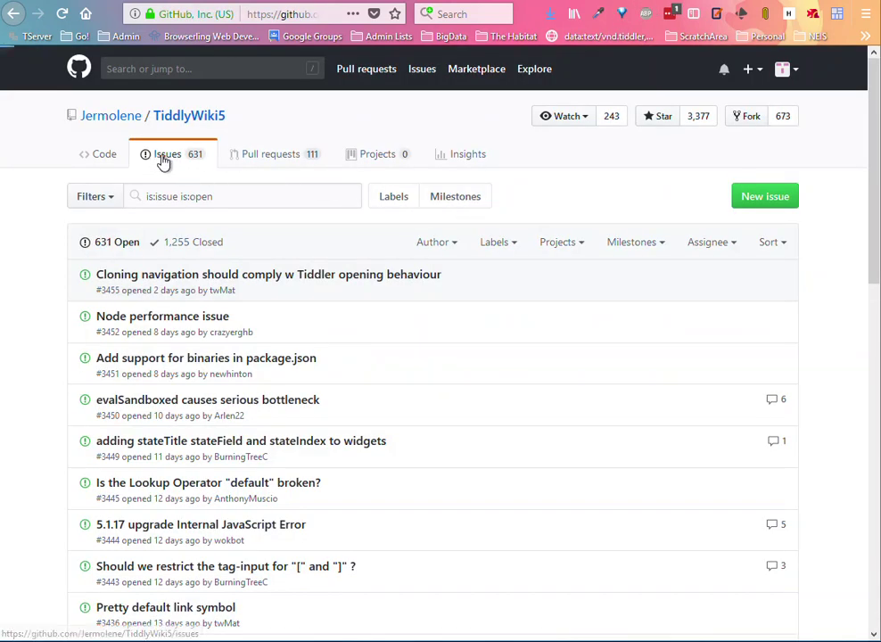
key("F5")
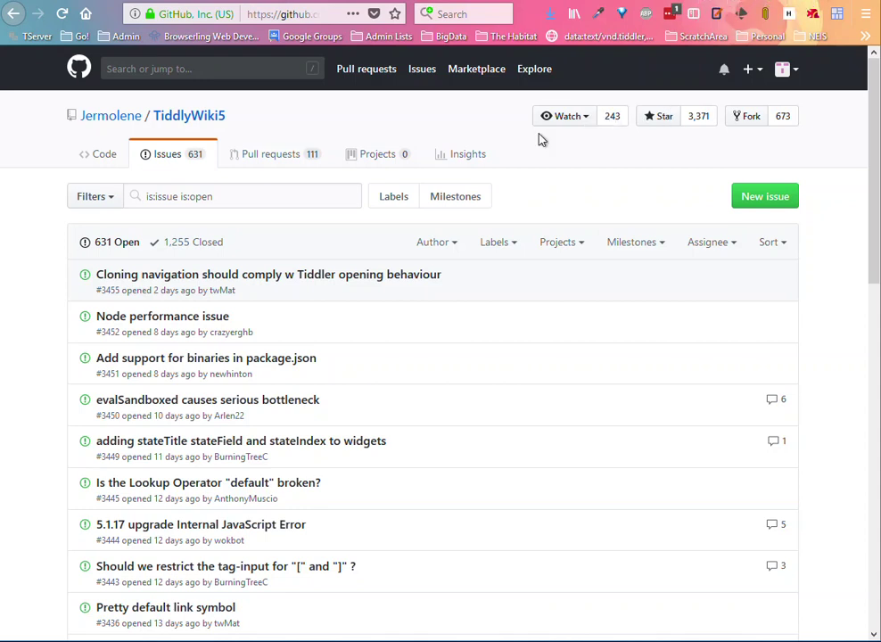
key("ctrl+Tab")
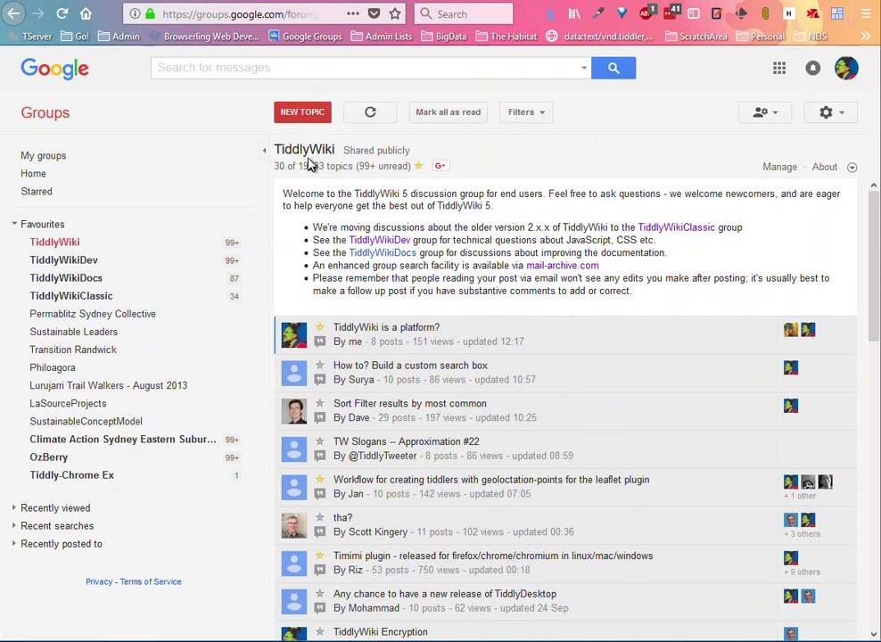
Search the TiddlyWiki group's messages for "kanban tiddlywiki".
left_click(166, 65)
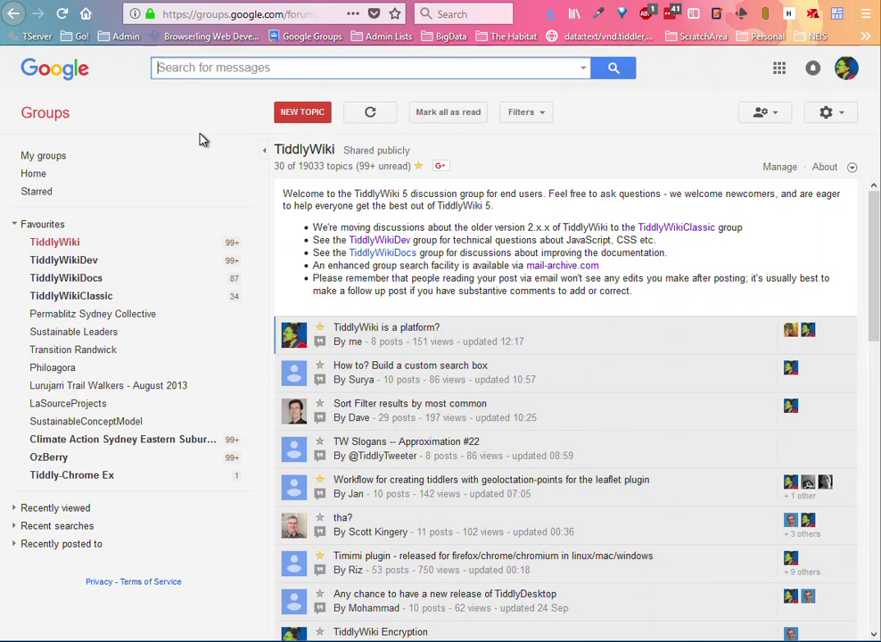
type("kanban")
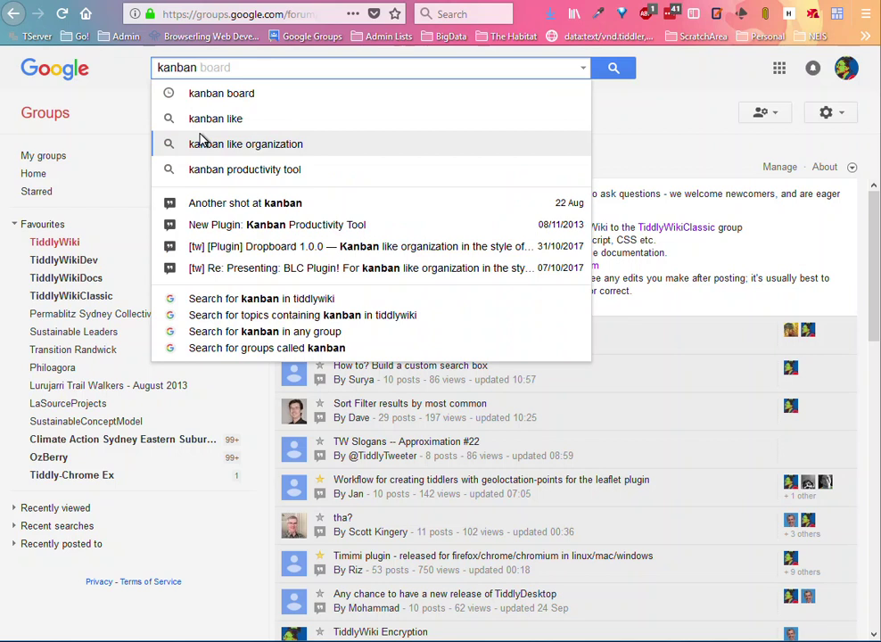
type("t")
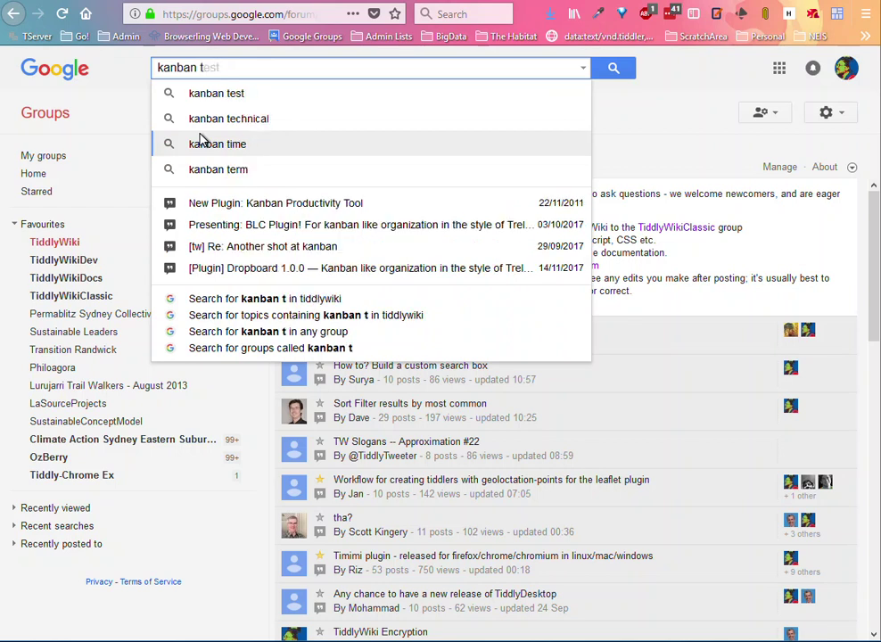
type("iddly")
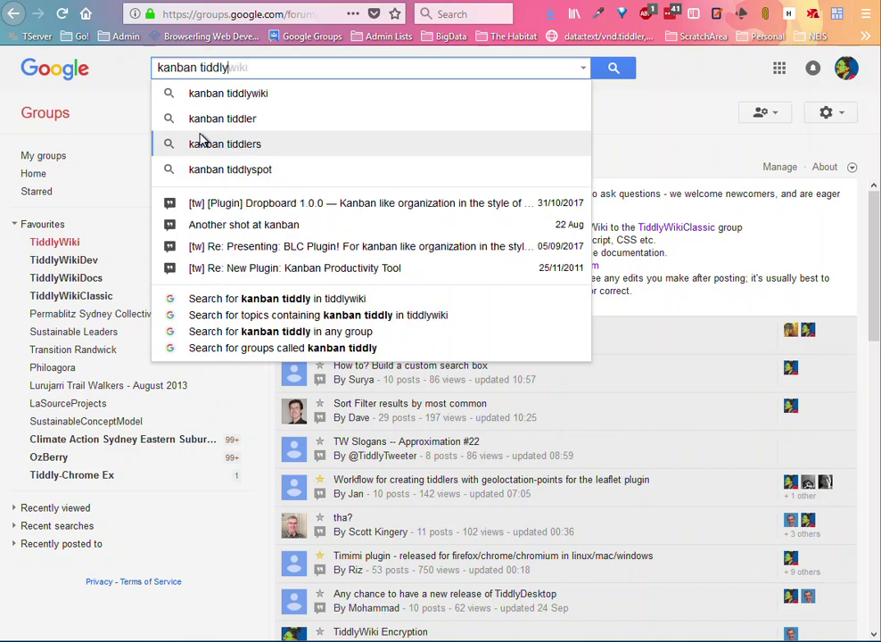
type("wiki")
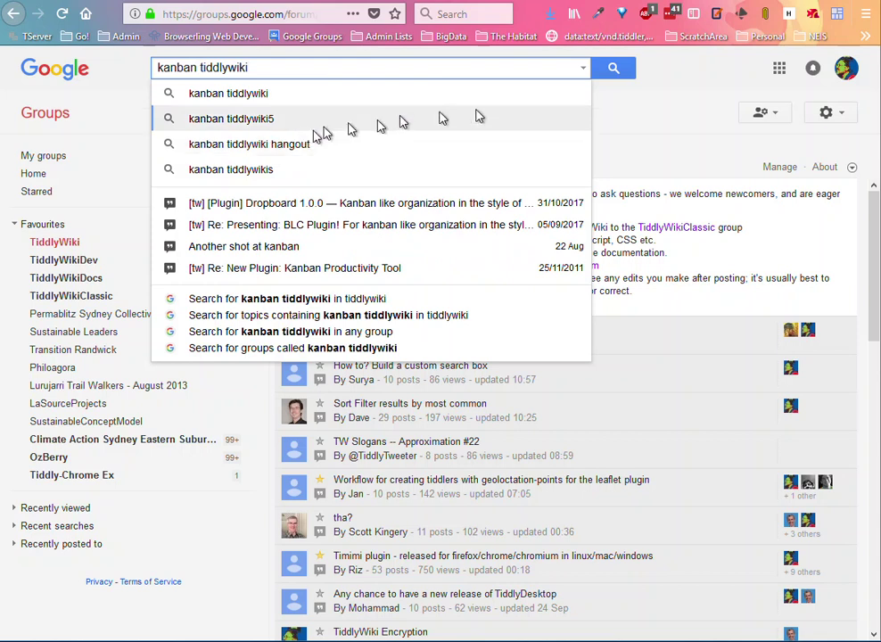
left_click(612, 71)
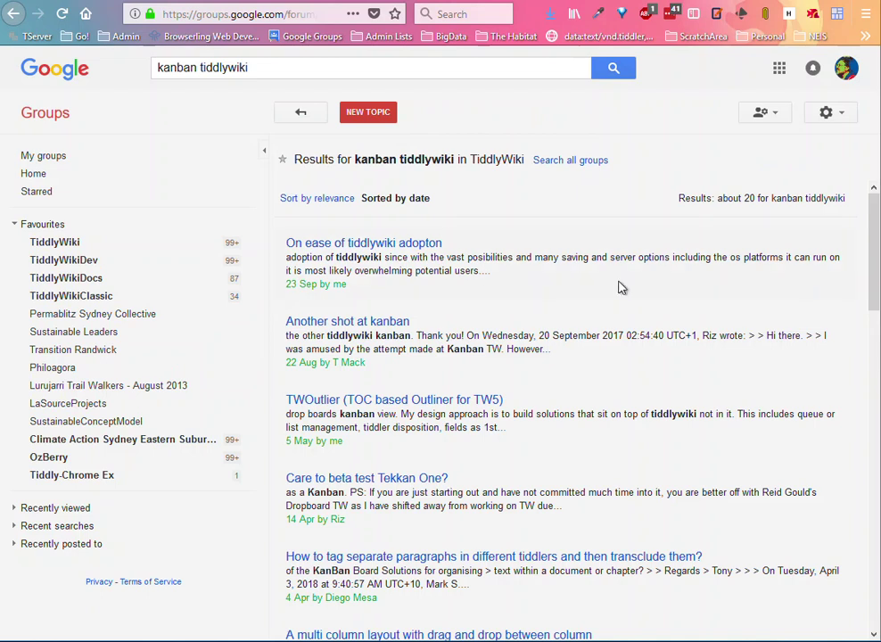
Open the Tekan demo from the "Another shot at kanban" topic and move the "There after" card above the last card in First Board/Might work.
left_click(363, 332)
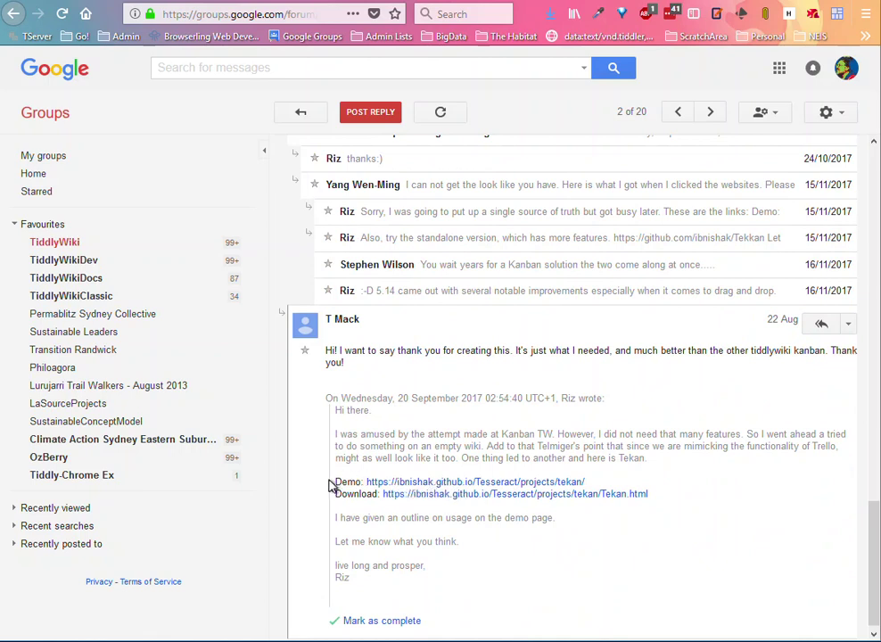
left_click(514, 487)
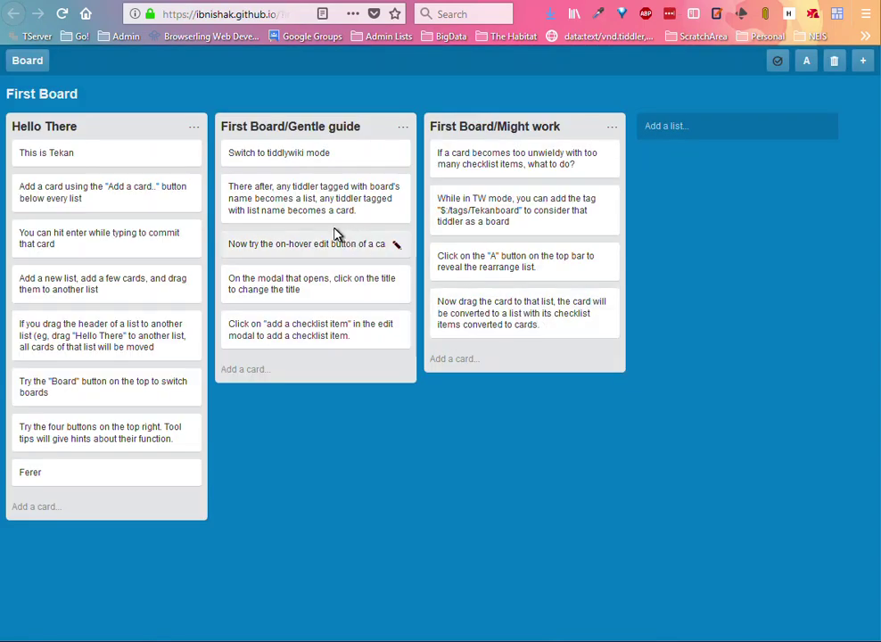
left_click_drag(322, 213, 539, 308)
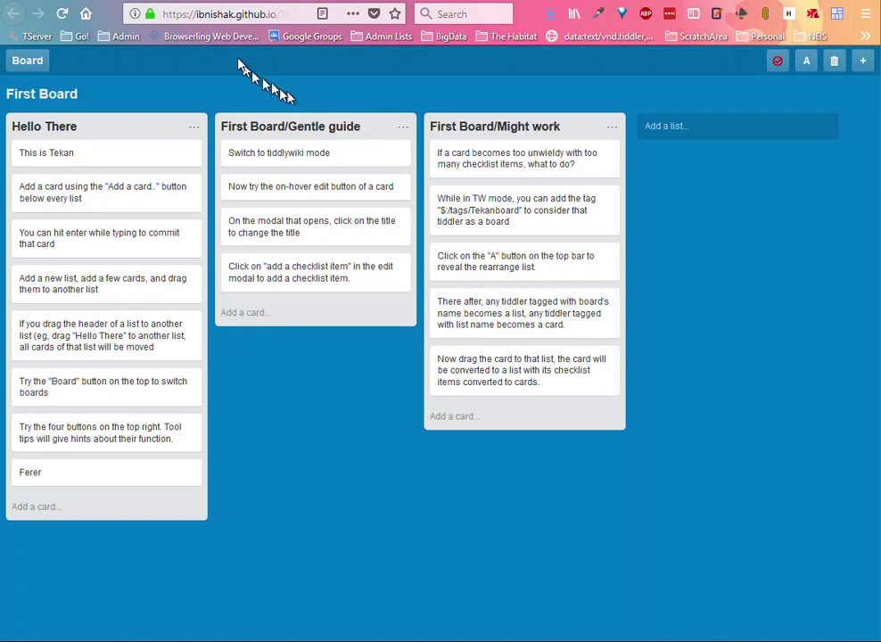
Switch to the tiddlywiki.com site and open its TiddlyWiki introduction tiddler.
left_click(162, 1)
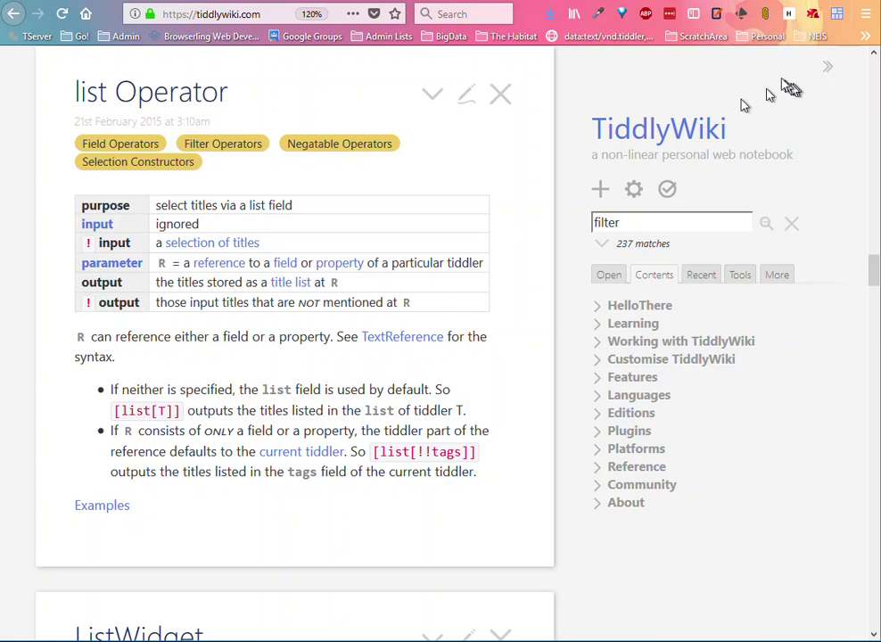
left_click(607, 140)
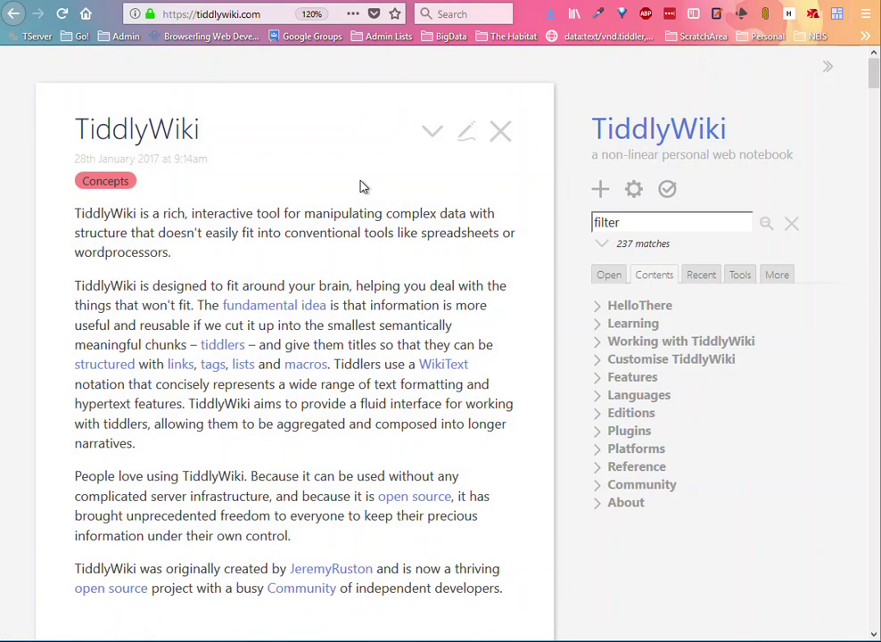